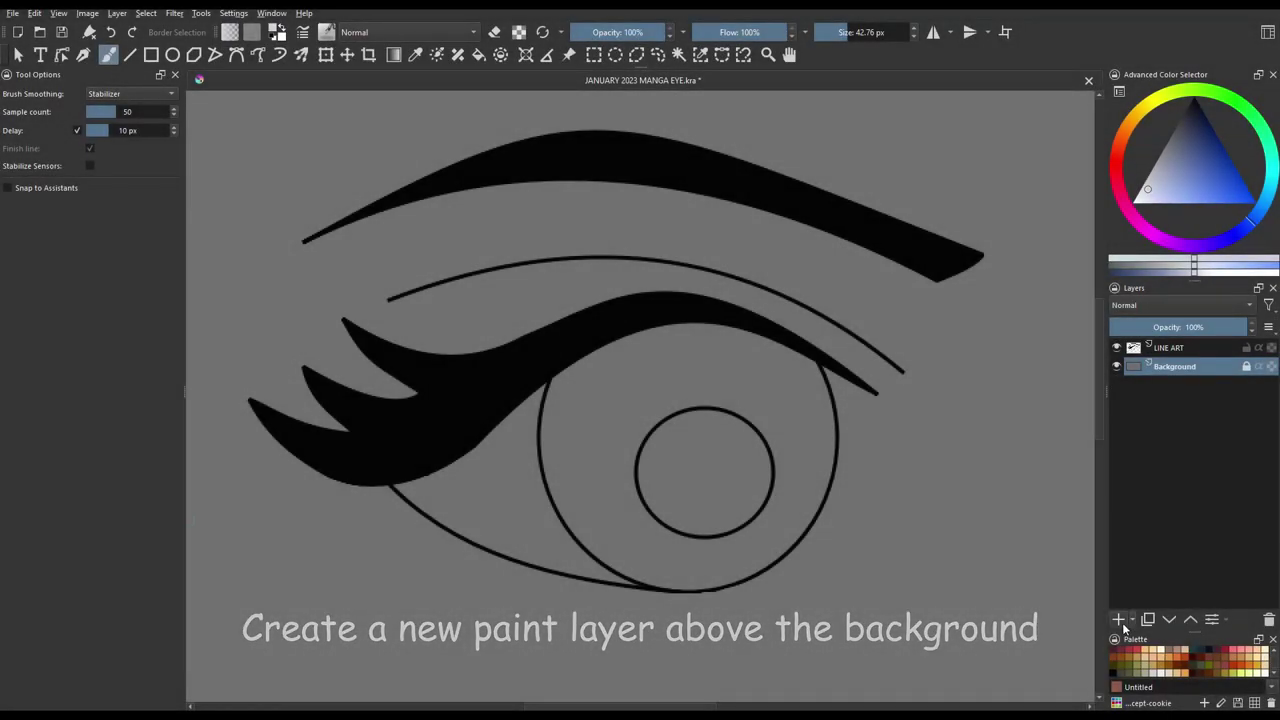
# Add Paint Layer 1 between the Background and LINE ART layers
pyautogui.click(1118, 619)
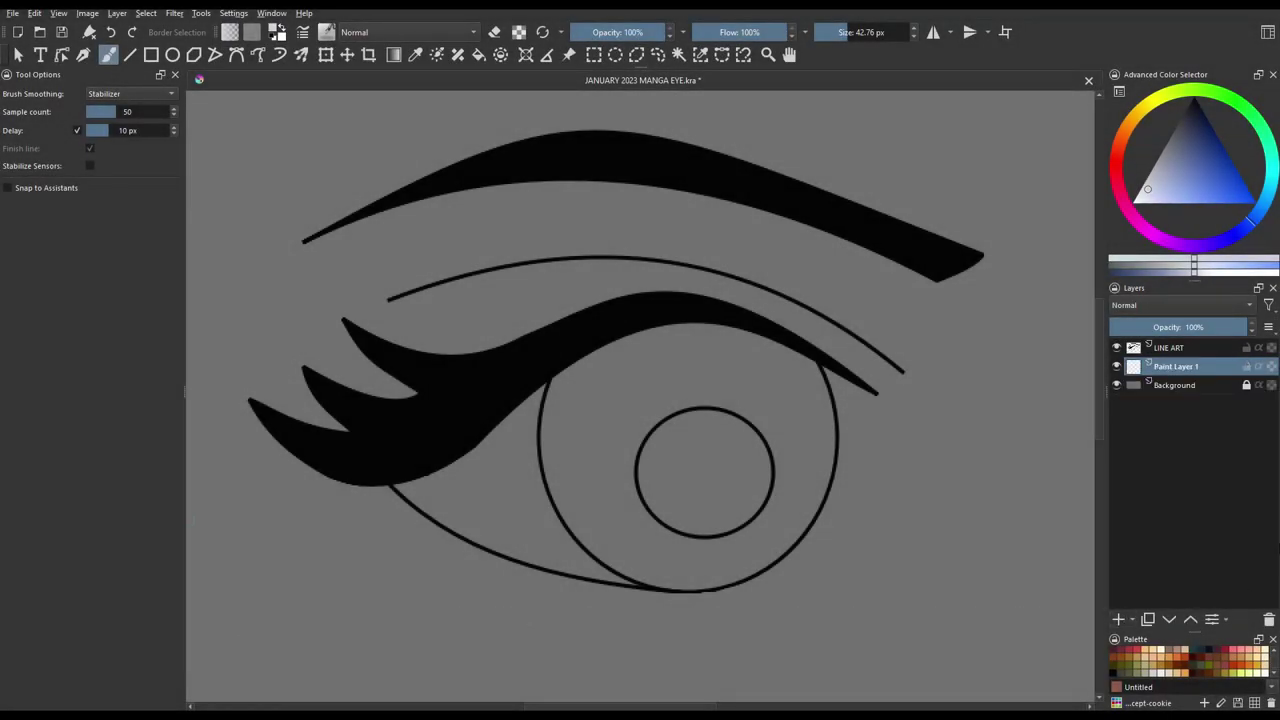
# Rename the new layer BASE COLOR and pick a pale grey painting colour
pyautogui.press('F2')
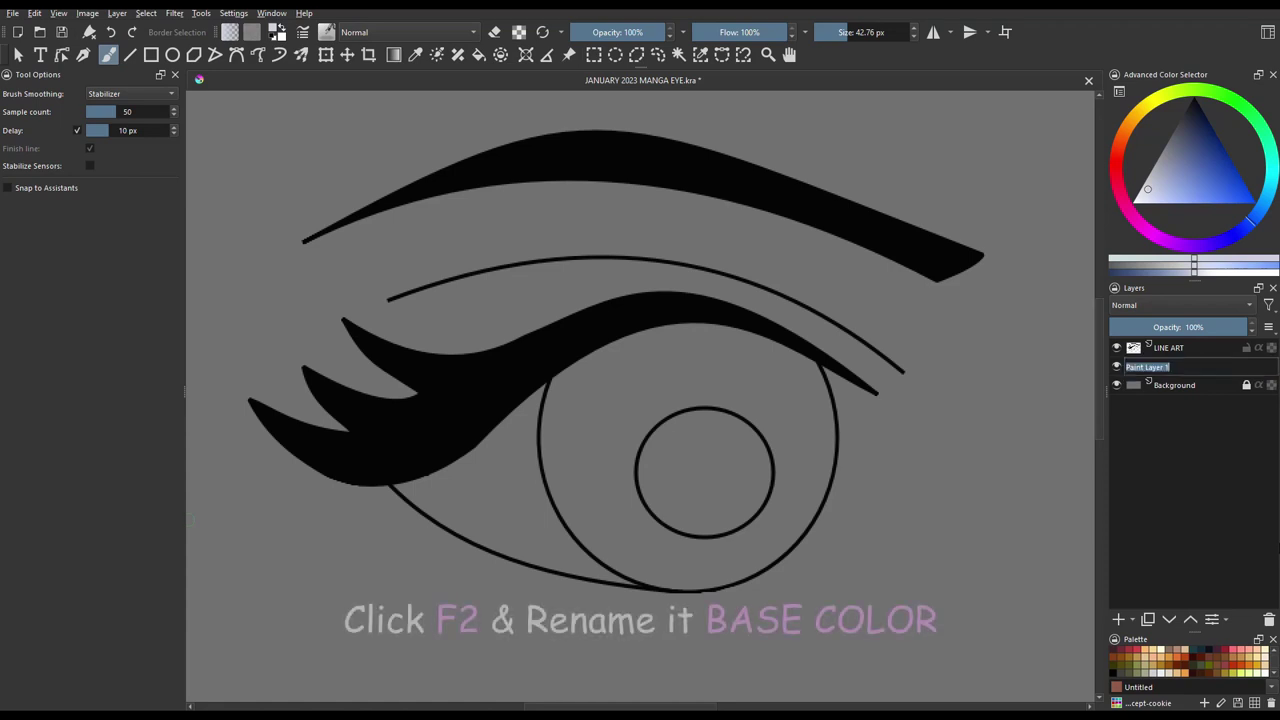
pyautogui.write('BASE COLOR')
pyautogui.press('Return')
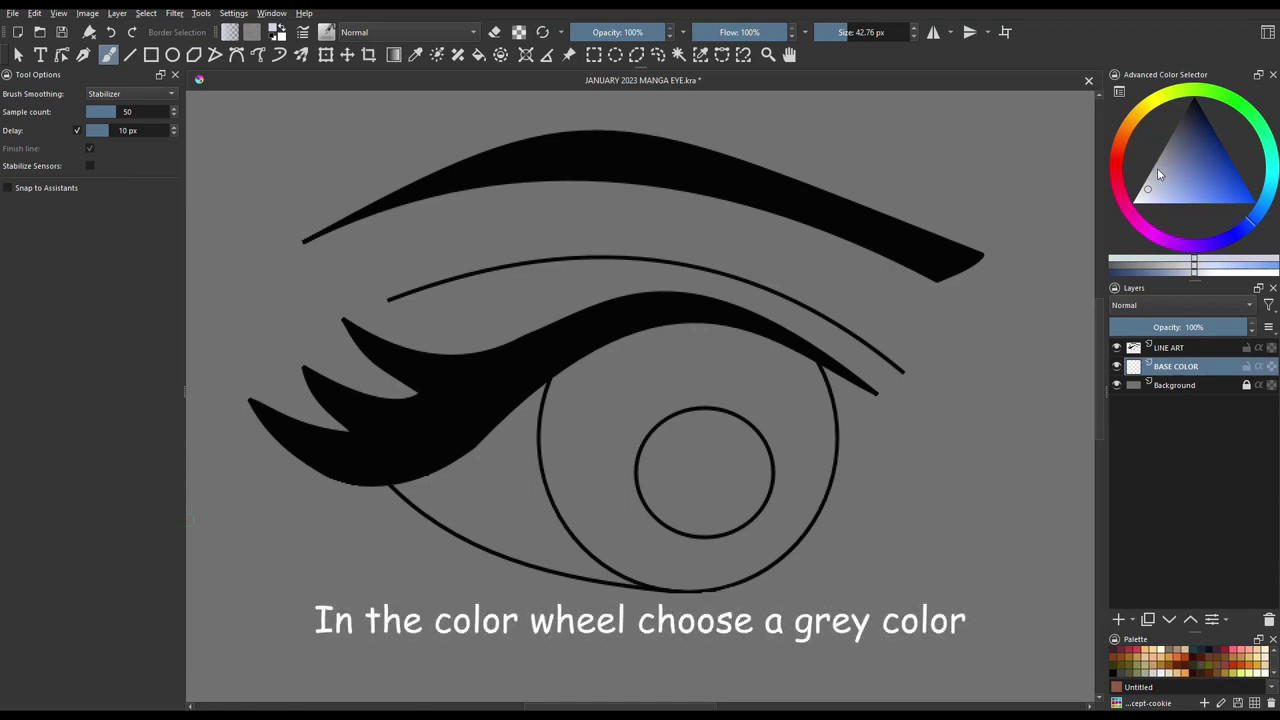
pyautogui.click(1152, 182)
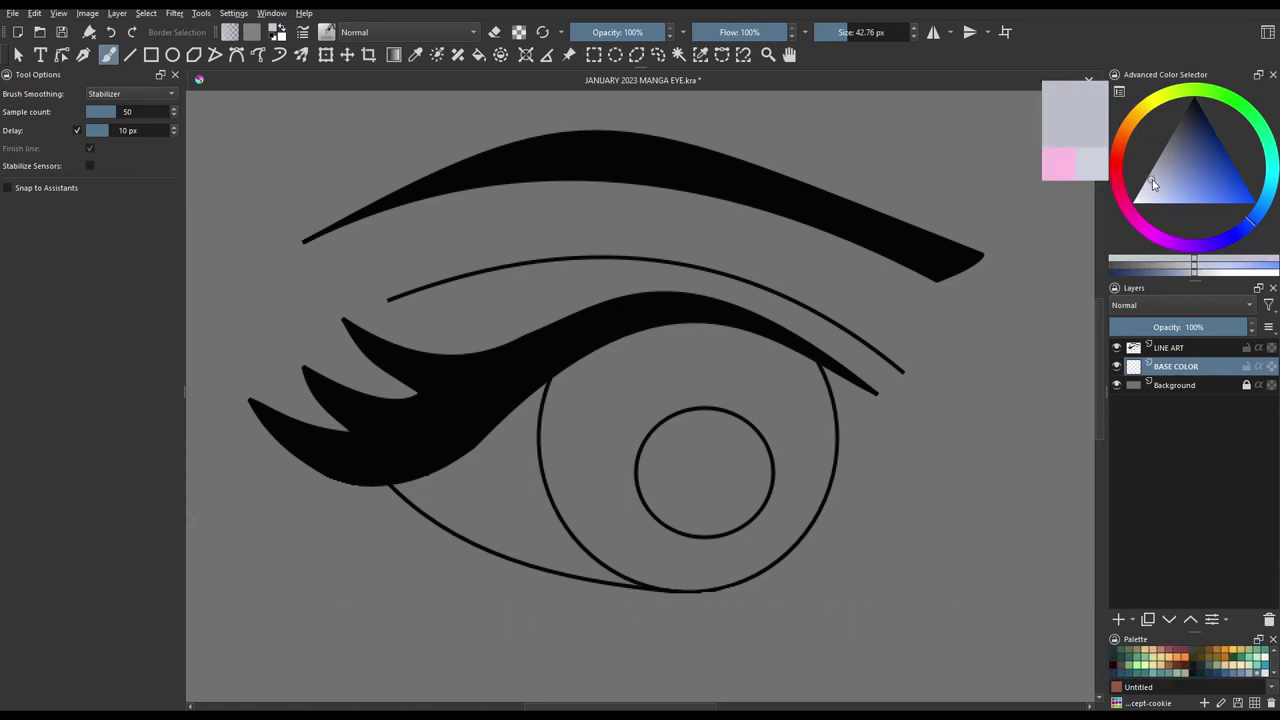
pyautogui.moveTo(1152, 184)
pyautogui.mouseDown()
pyautogui.moveTo(1146, 196)
pyautogui.moveTo(1160, 196)
pyautogui.mouseUp()
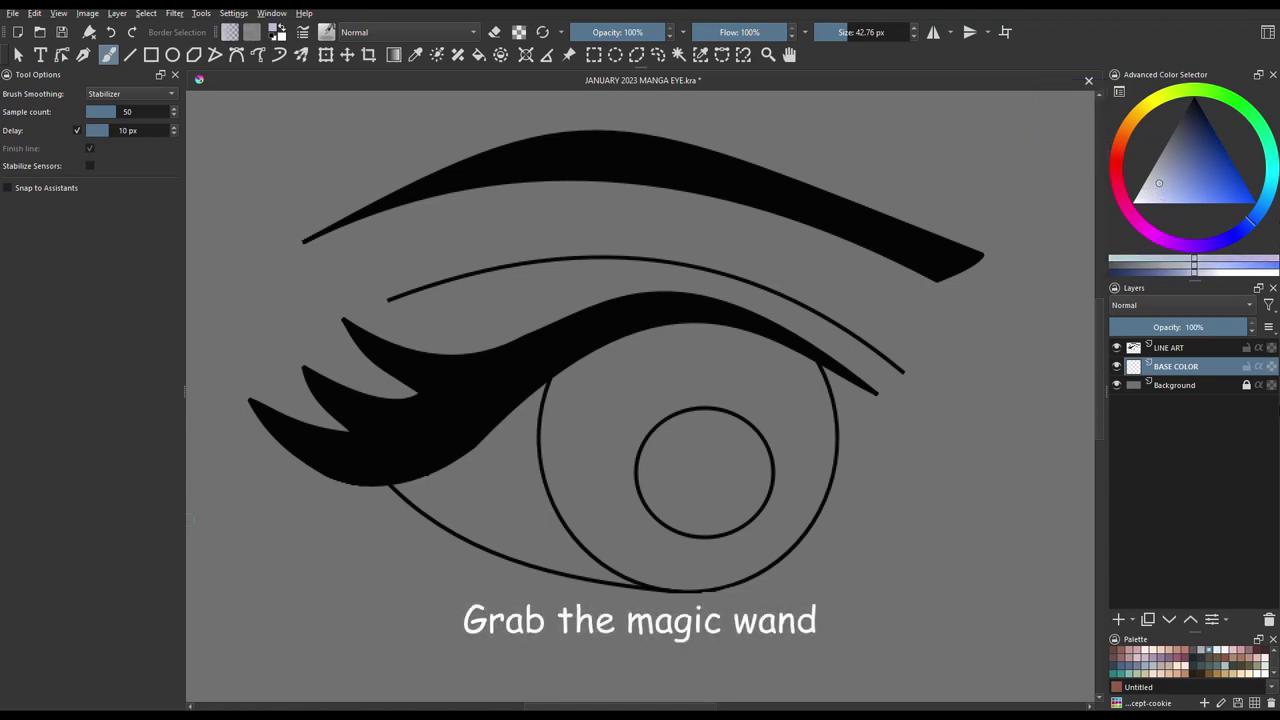
# Select the eye white, iris and pupil with sample-merged contiguous selection, fill them pale grey, and deselect
pyautogui.click(678, 55)
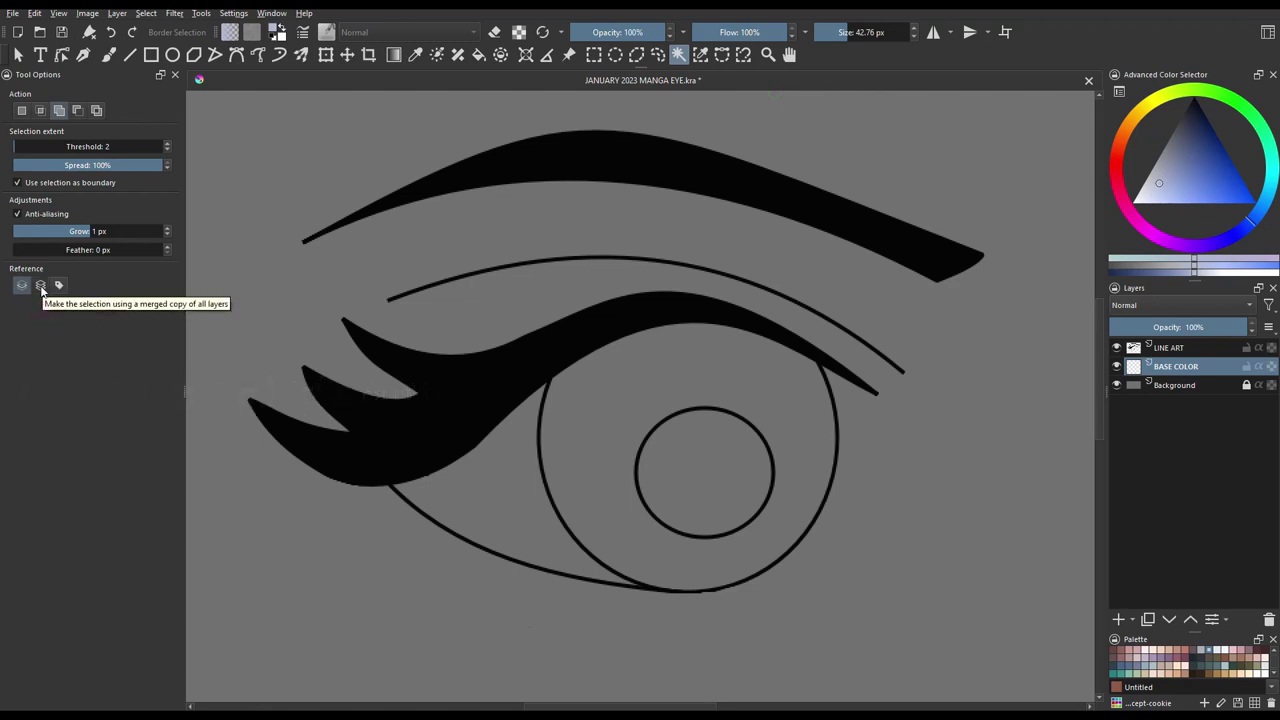
pyautogui.click(41, 286)
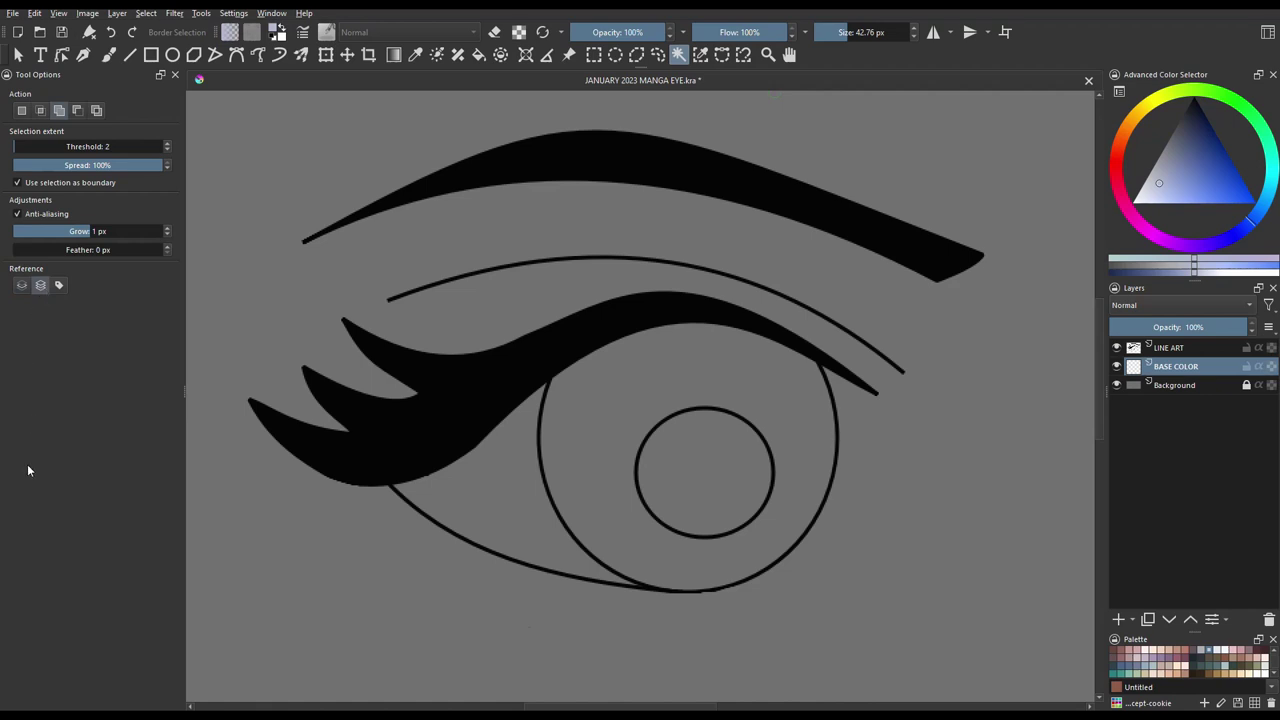
pyautogui.click(483, 490)
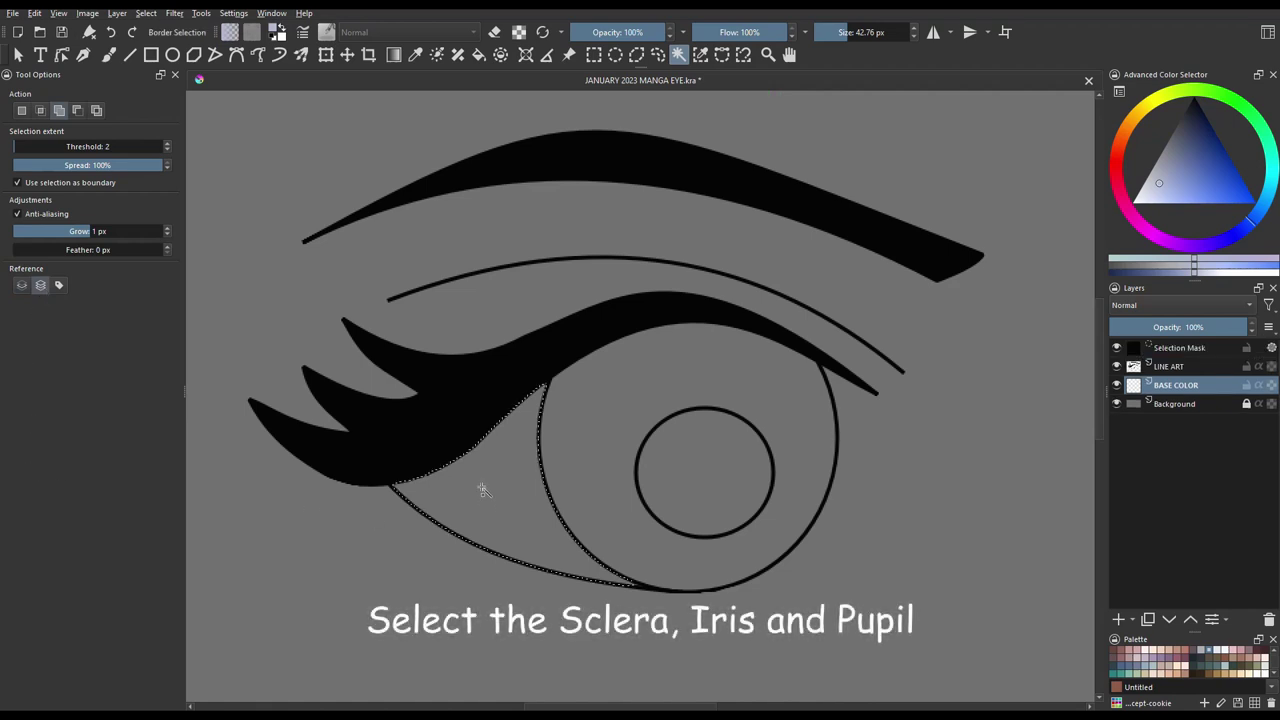
pyautogui.click(586, 449)
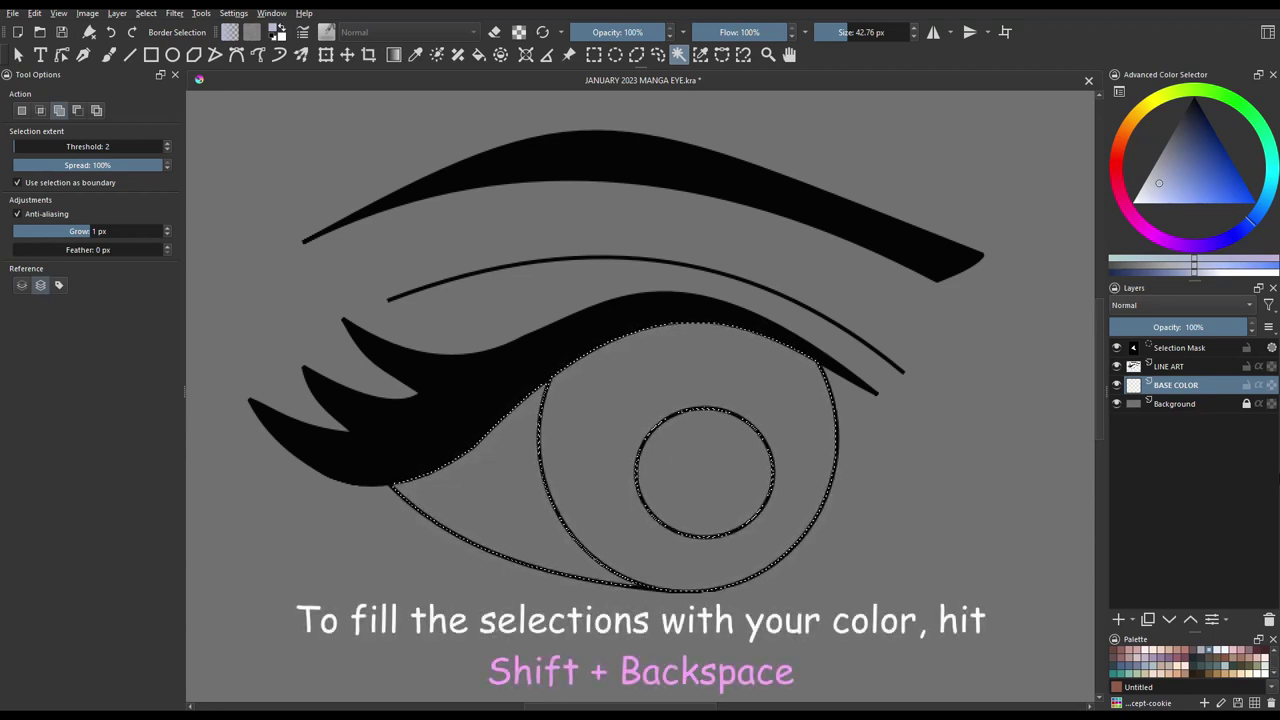
pyautogui.hotkey('shift', 'BackSpace')
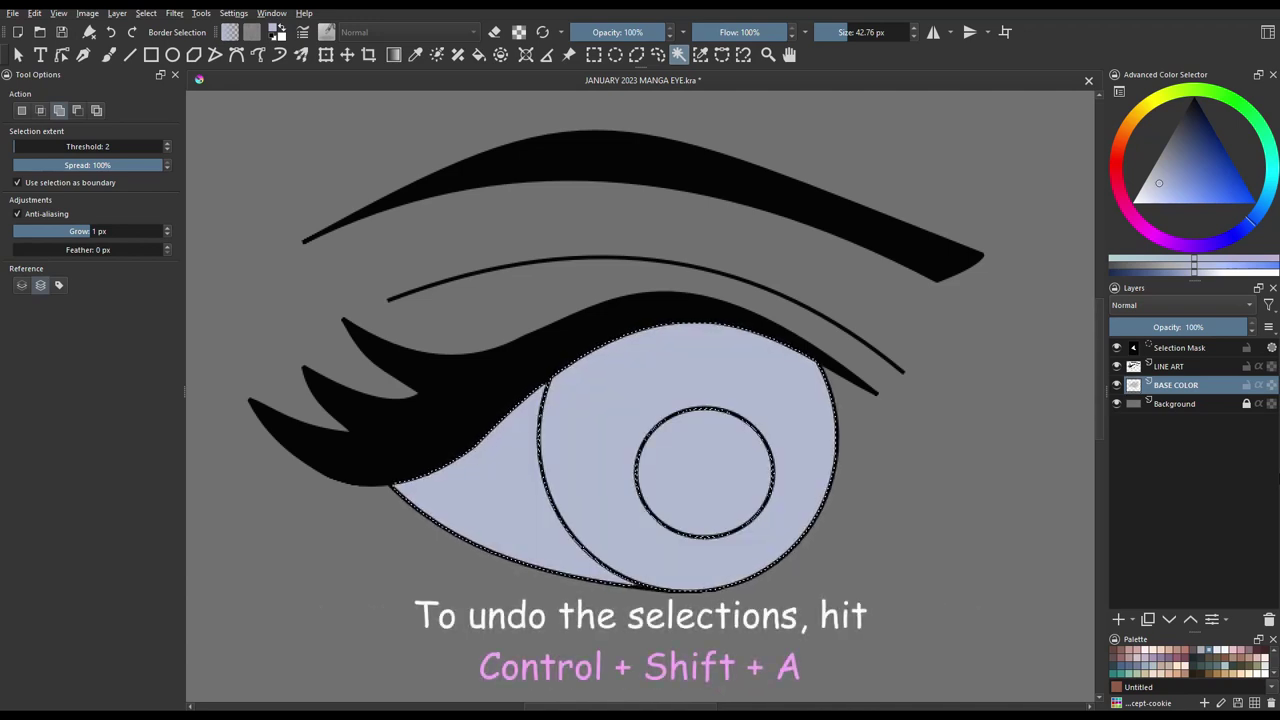
pyautogui.hotkey('ctrl', 'shift', 'a')
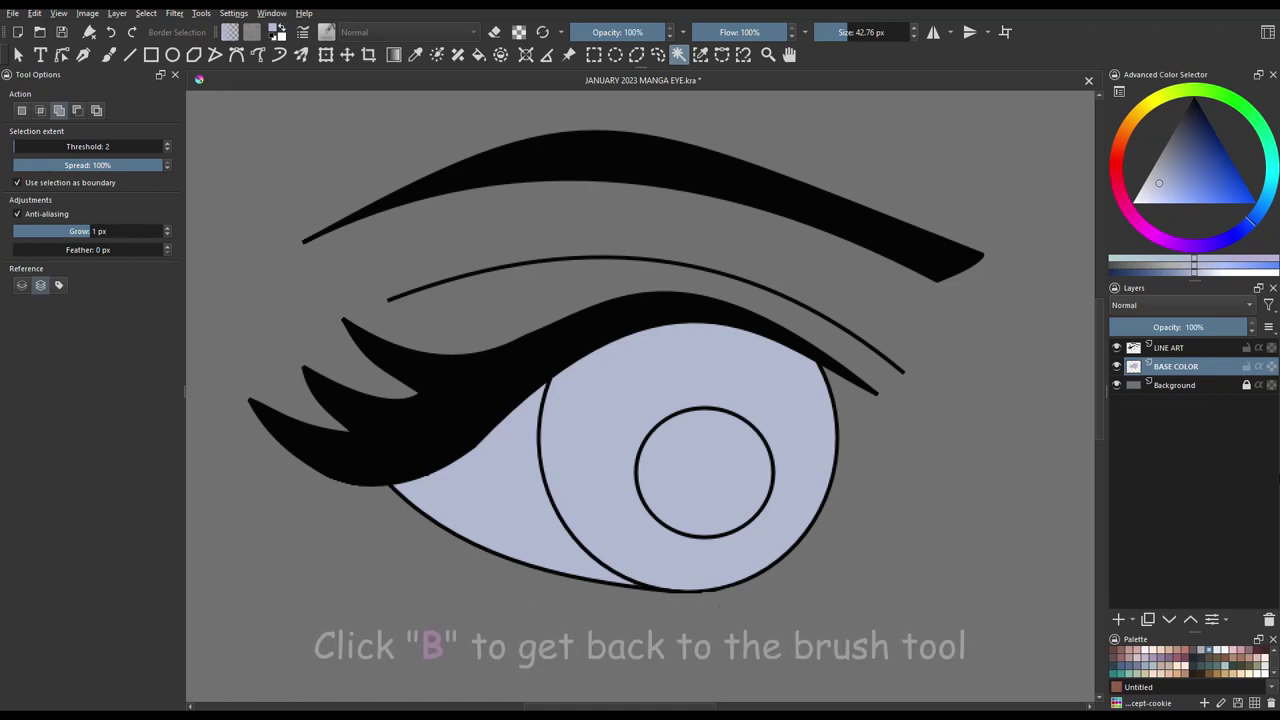
pyautogui.press('b')
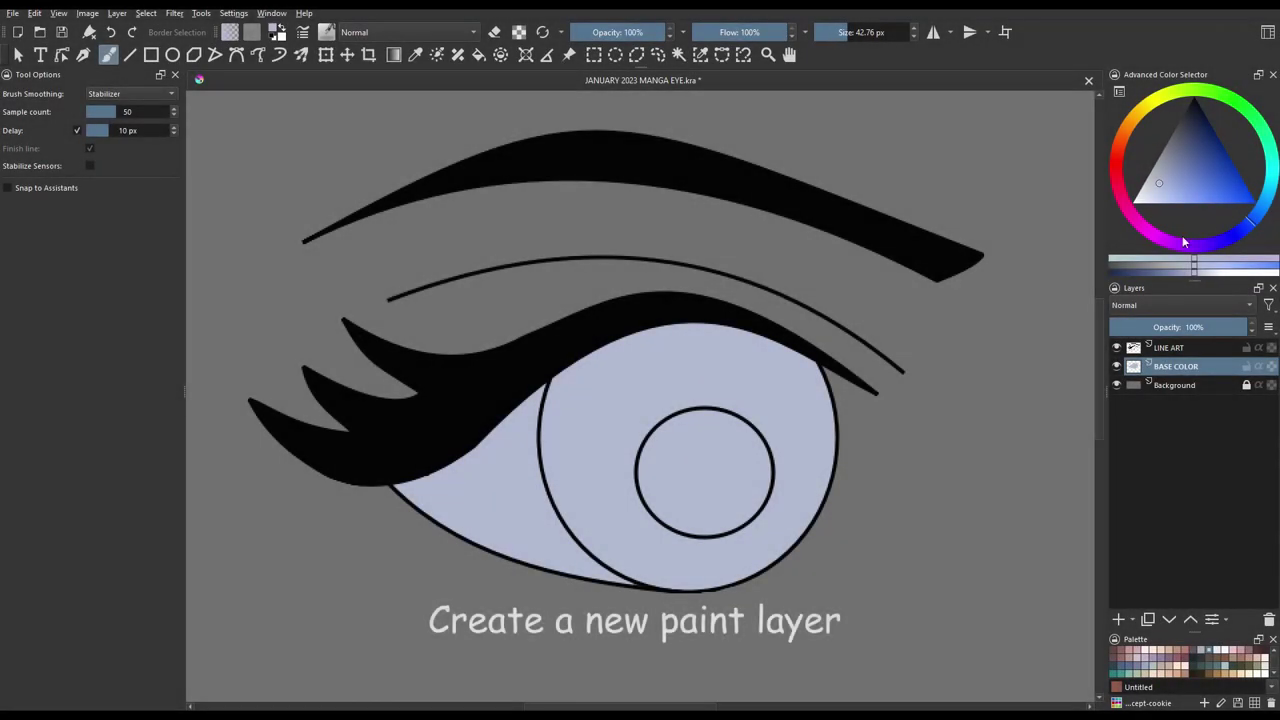
# Add a new paint layer and group it with BASE COLOR into Group 2
pyautogui.click(1119, 619)
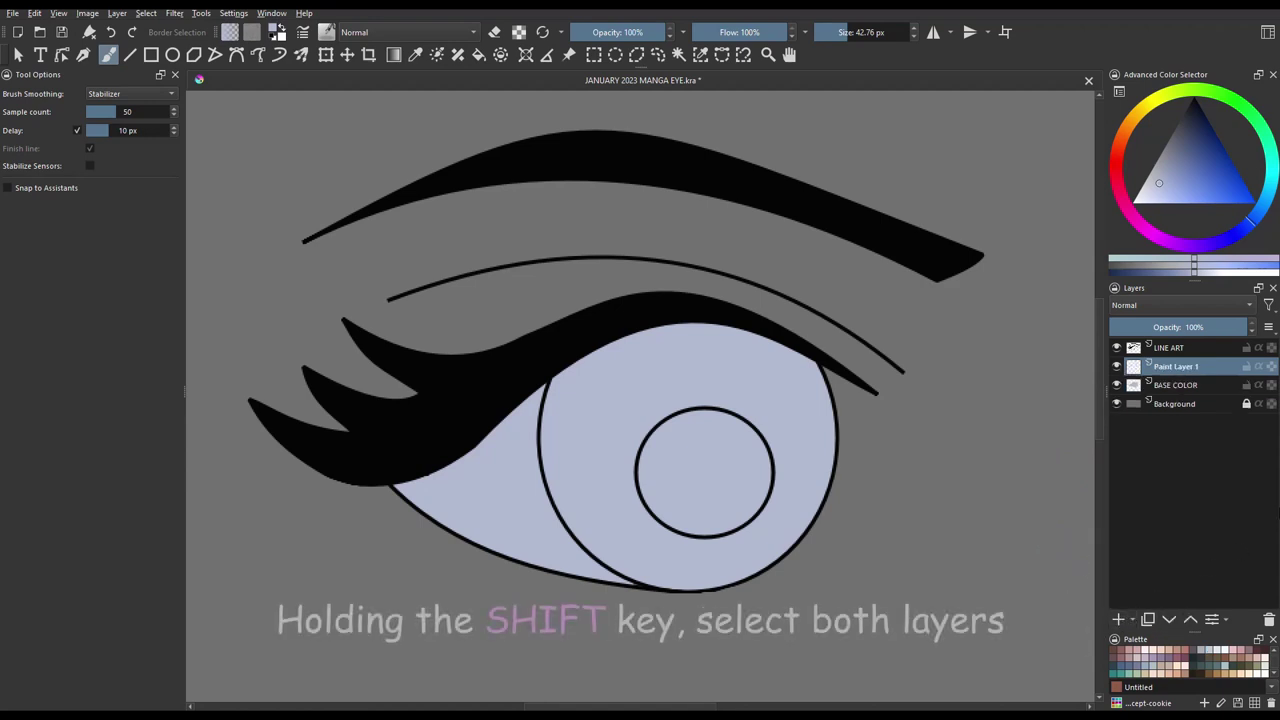
pyautogui.keyDown('shift'); pyautogui.click(1177, 387); pyautogui.keyUp('shift')
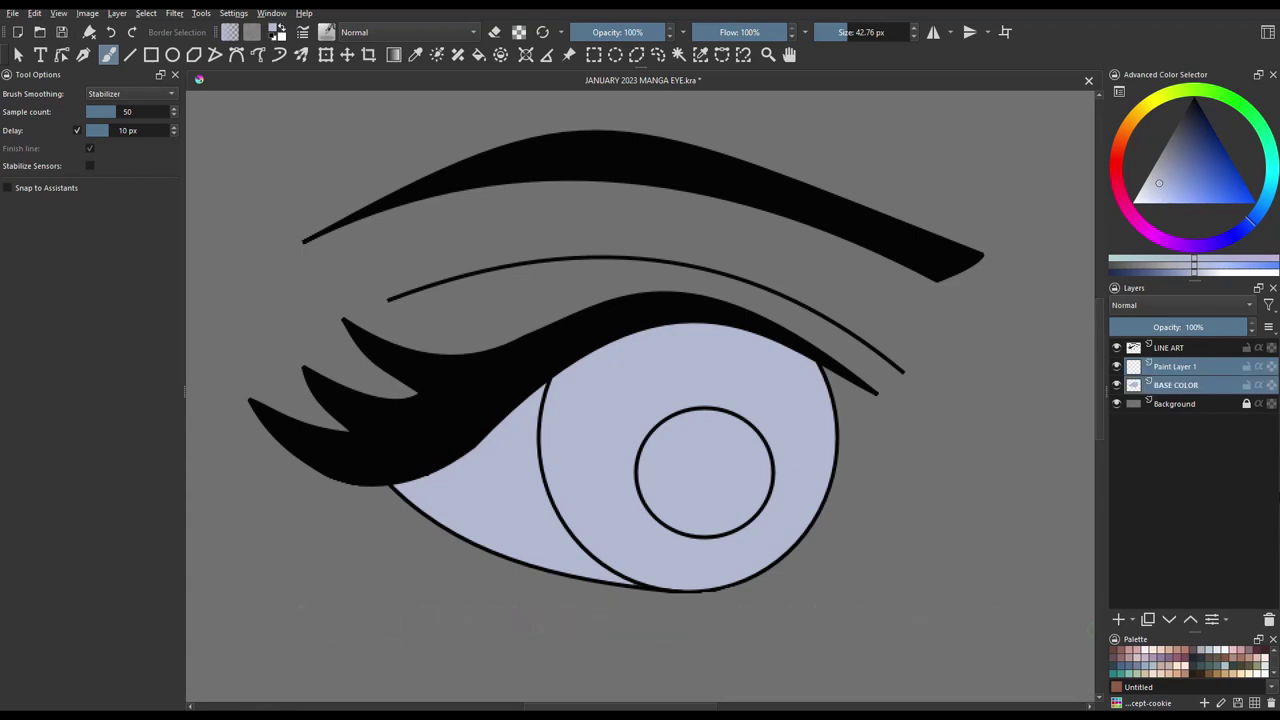
pyautogui.hotkey('ctrl', 'g')
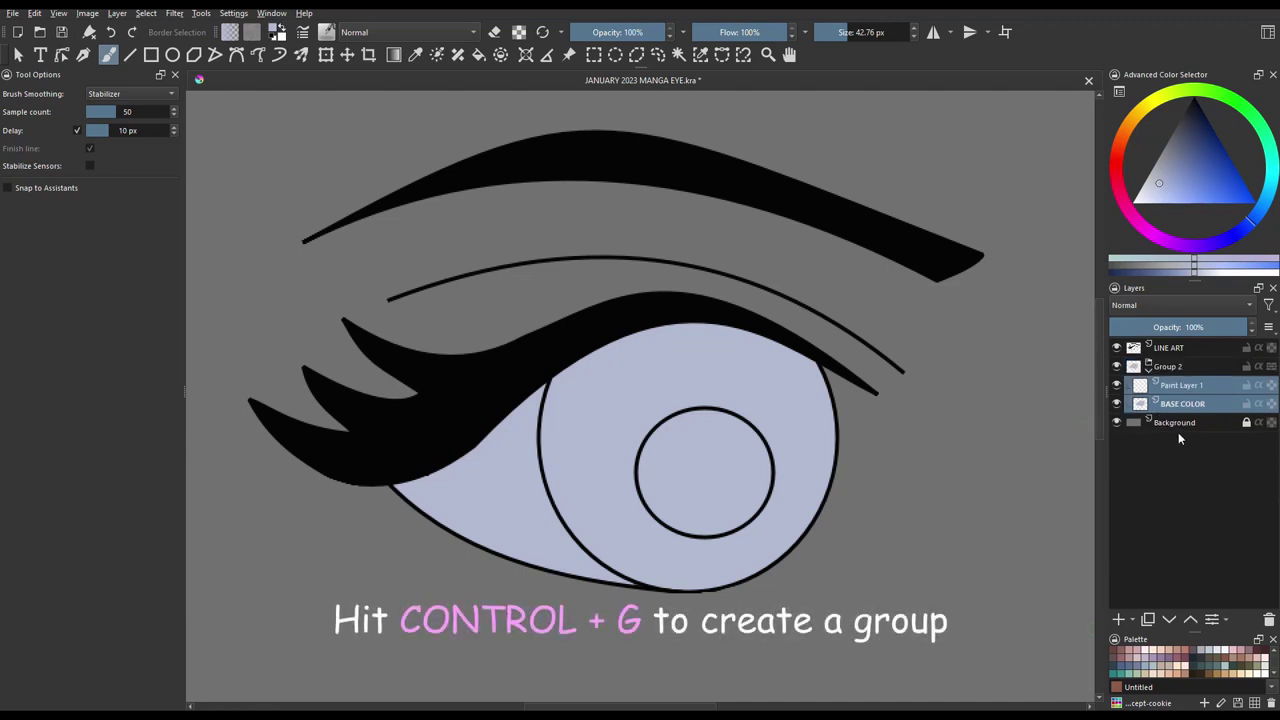
# Rename the new layer in Group 2 to EYE COLOR and enable its alpha inheritance
pyautogui.click(1168, 368)
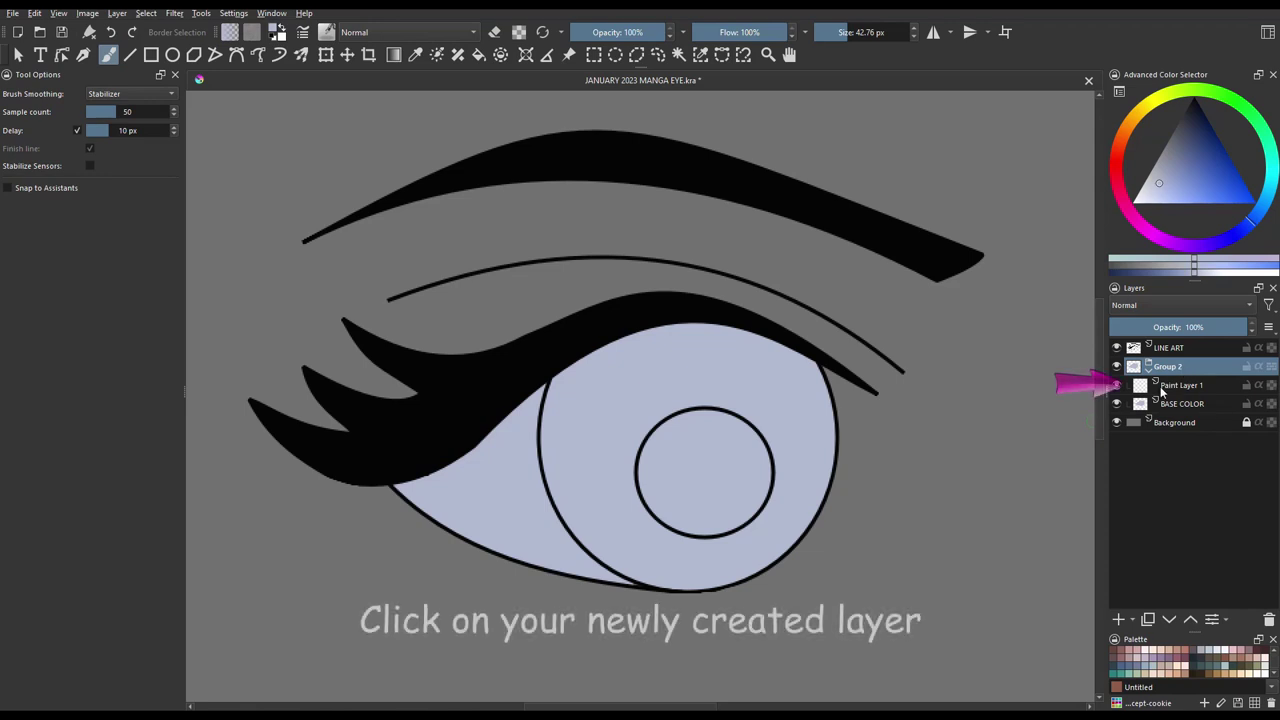
pyautogui.click(1198, 387)
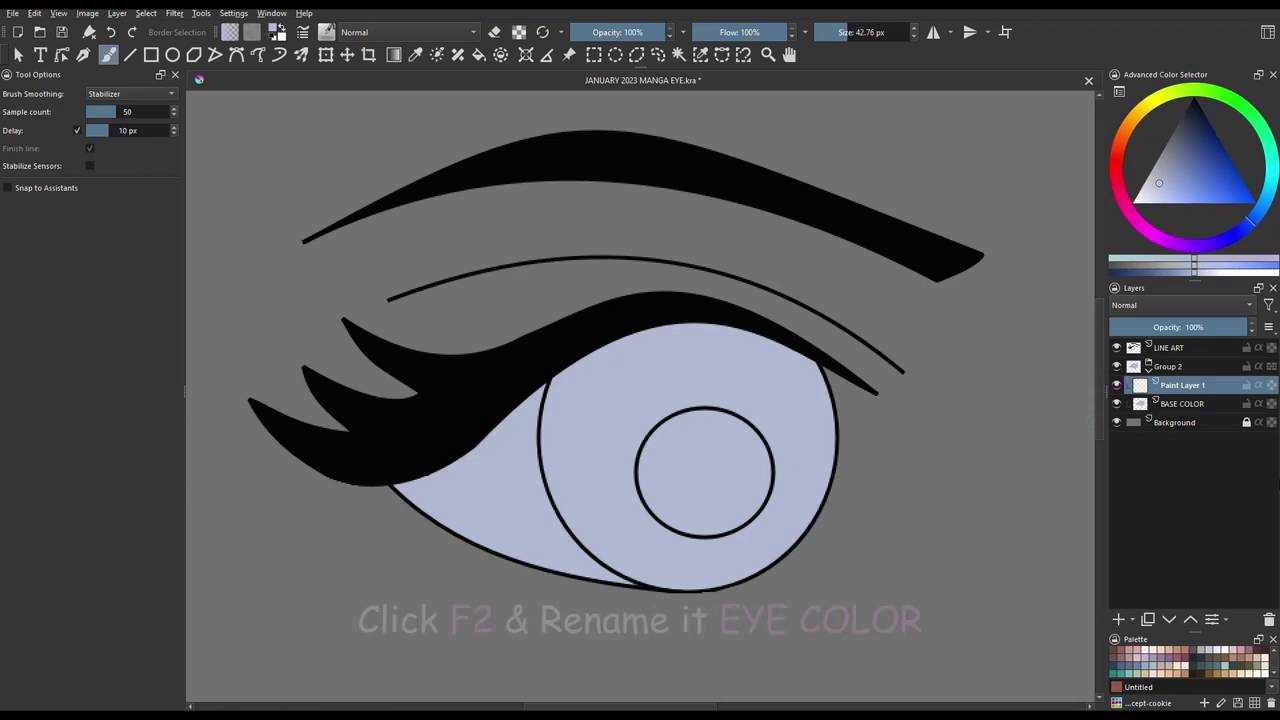
pyautogui.press('F2')
pyautogui.write('EYE COLO')
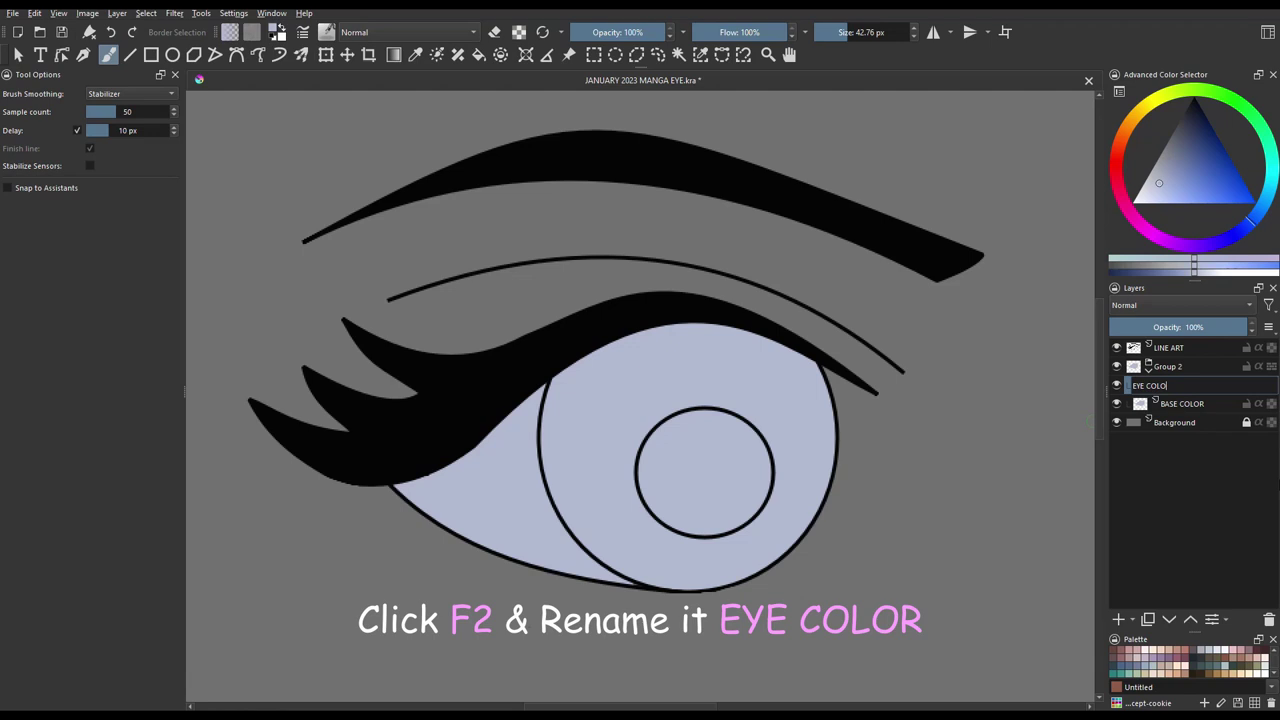
pyautogui.write('R')
pyautogui.press('Return')
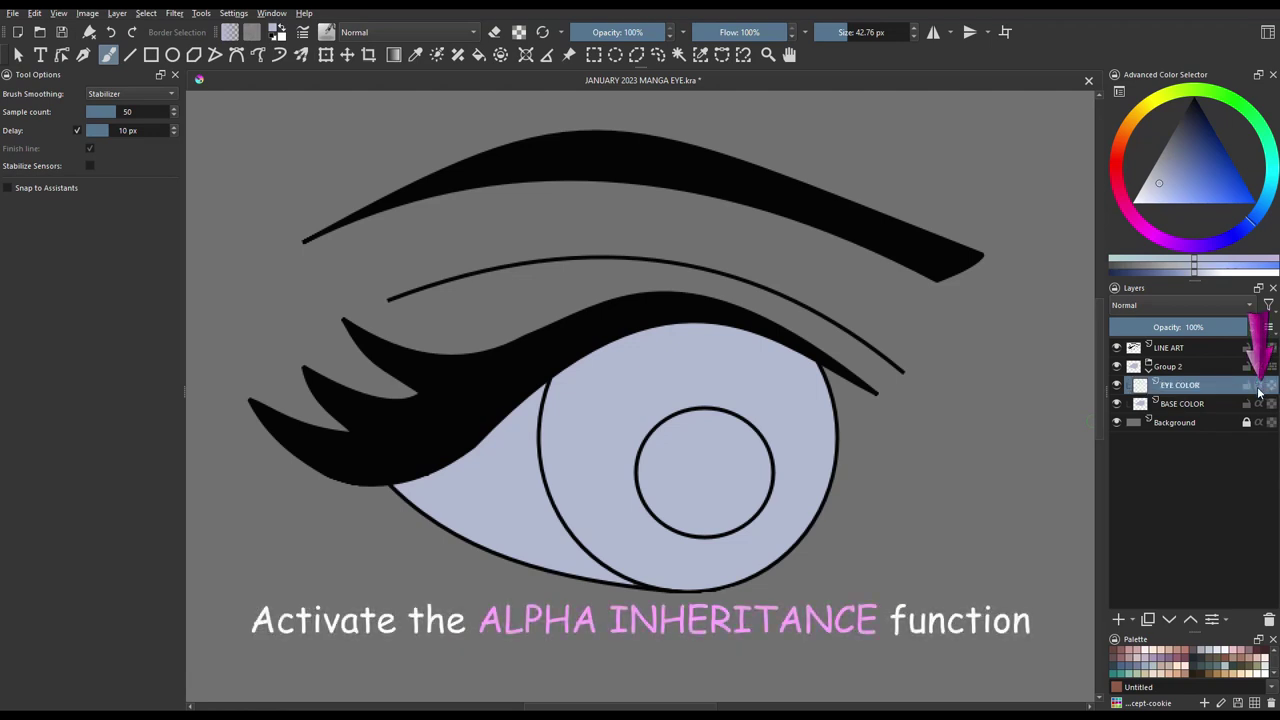
pyautogui.click(1259, 386)
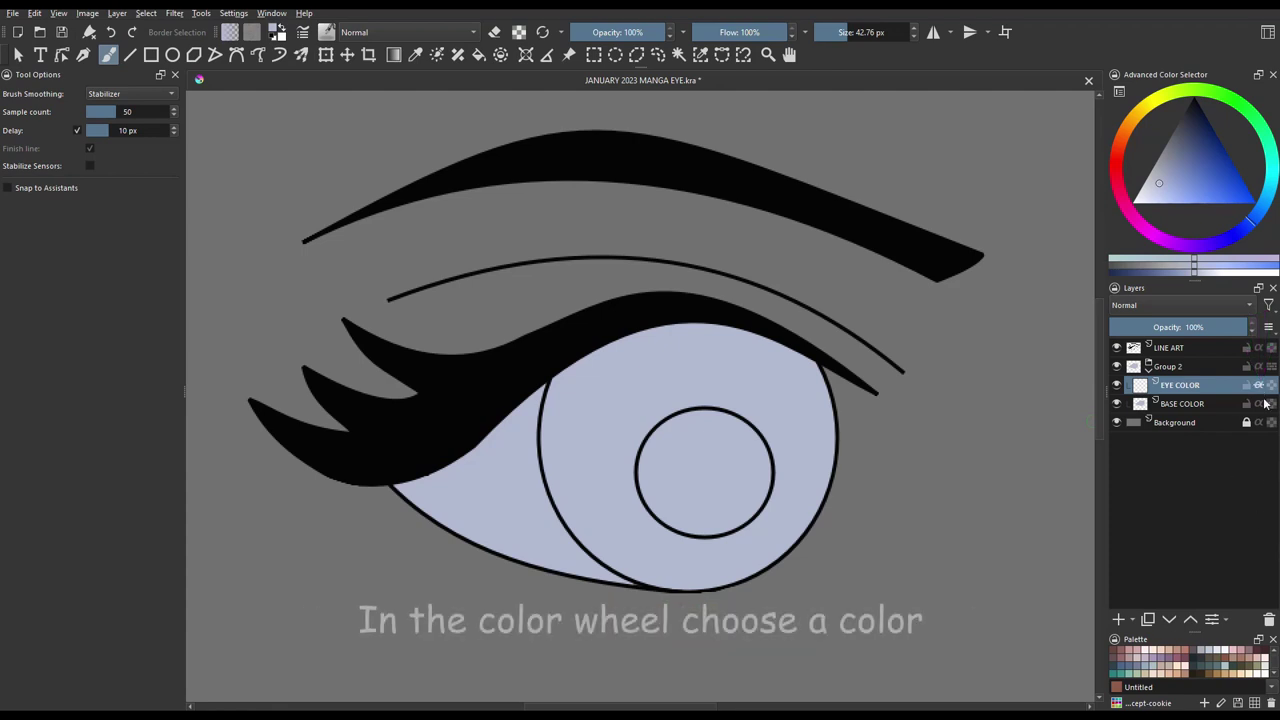
# Pick a crimson pink colour and contiguous-select the eye area to paint on EYE COLOR
pyautogui.click(1118, 181)
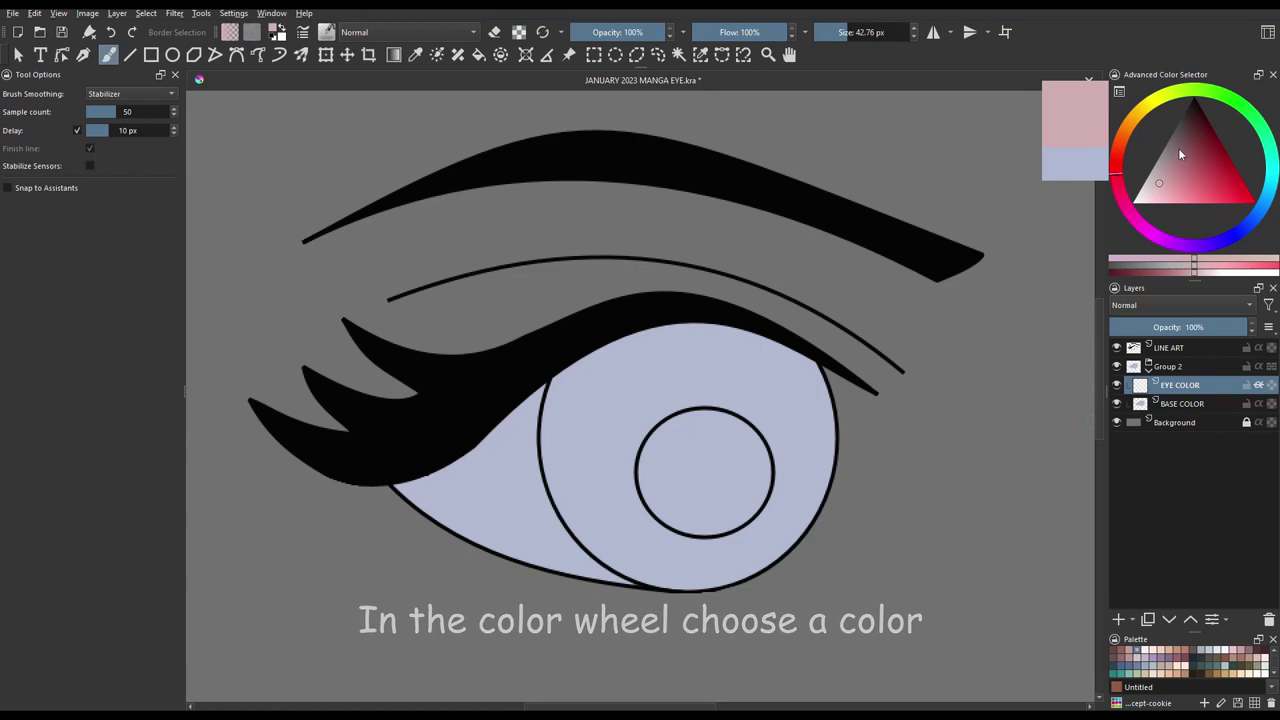
pyautogui.moveTo(1201, 161); pyautogui.dragTo(1228, 180)
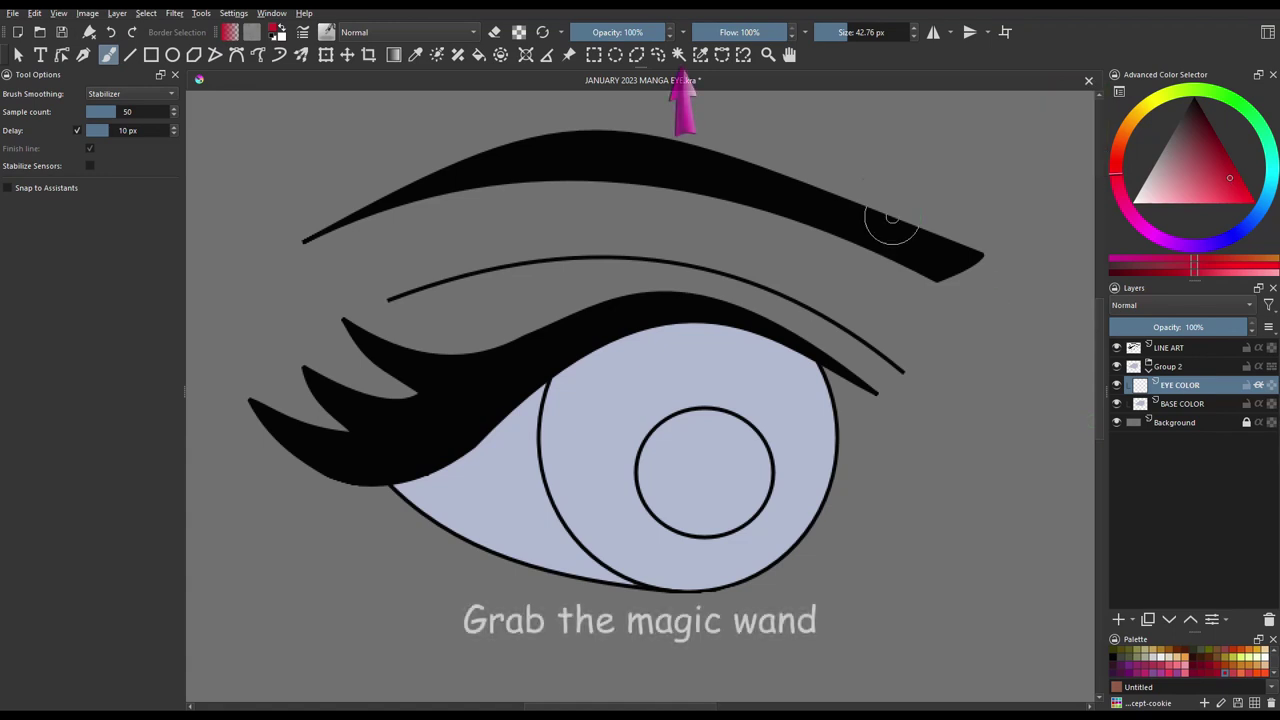
pyautogui.click(678, 55)
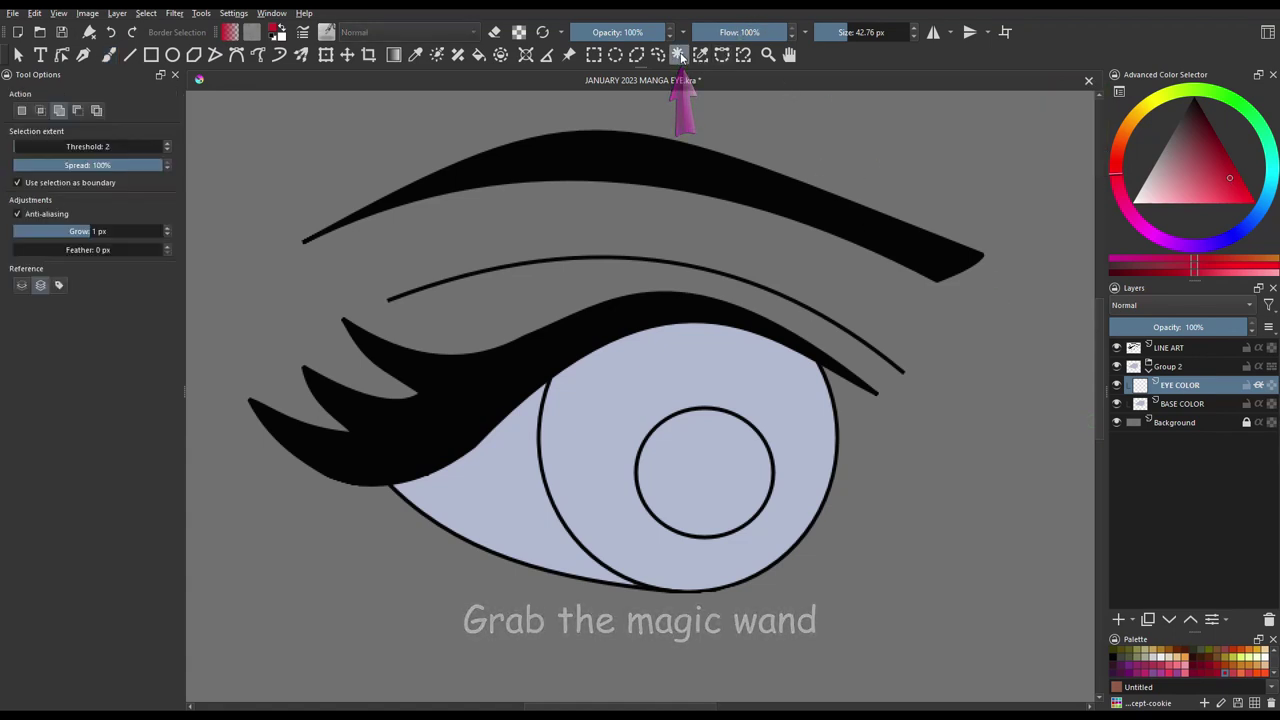
pyautogui.click(650, 360)
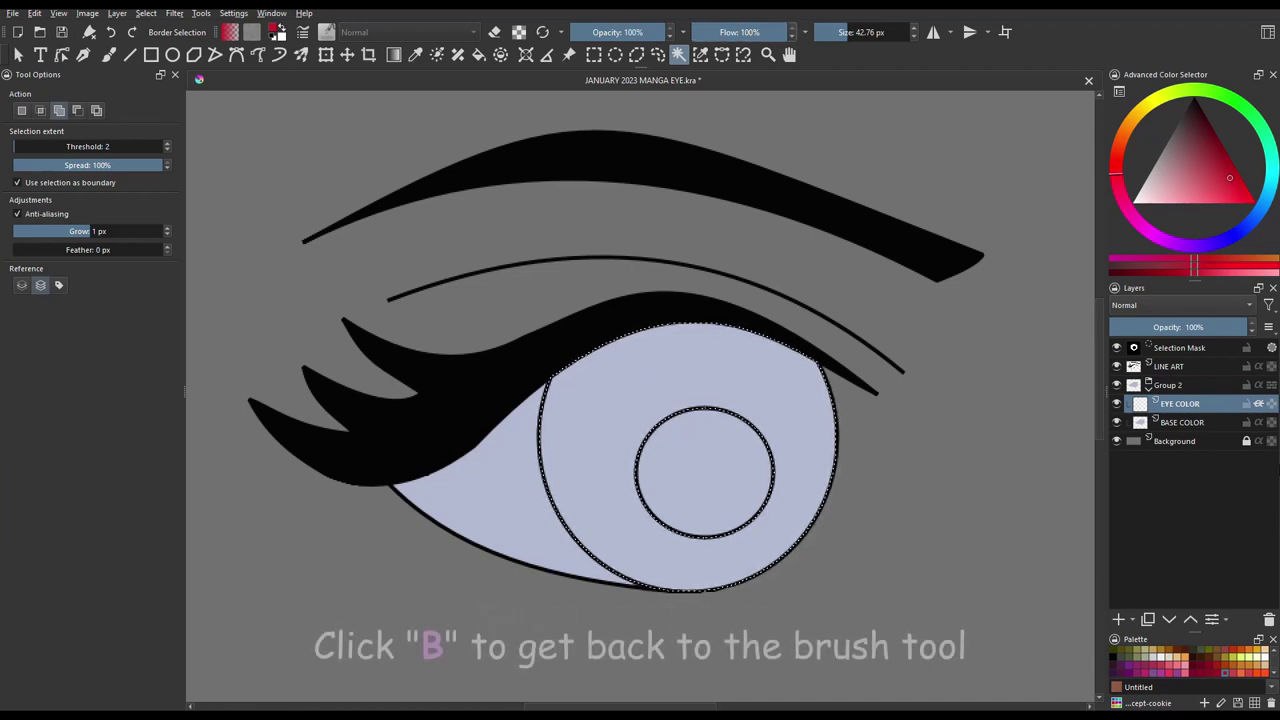
pyautogui.press('b')
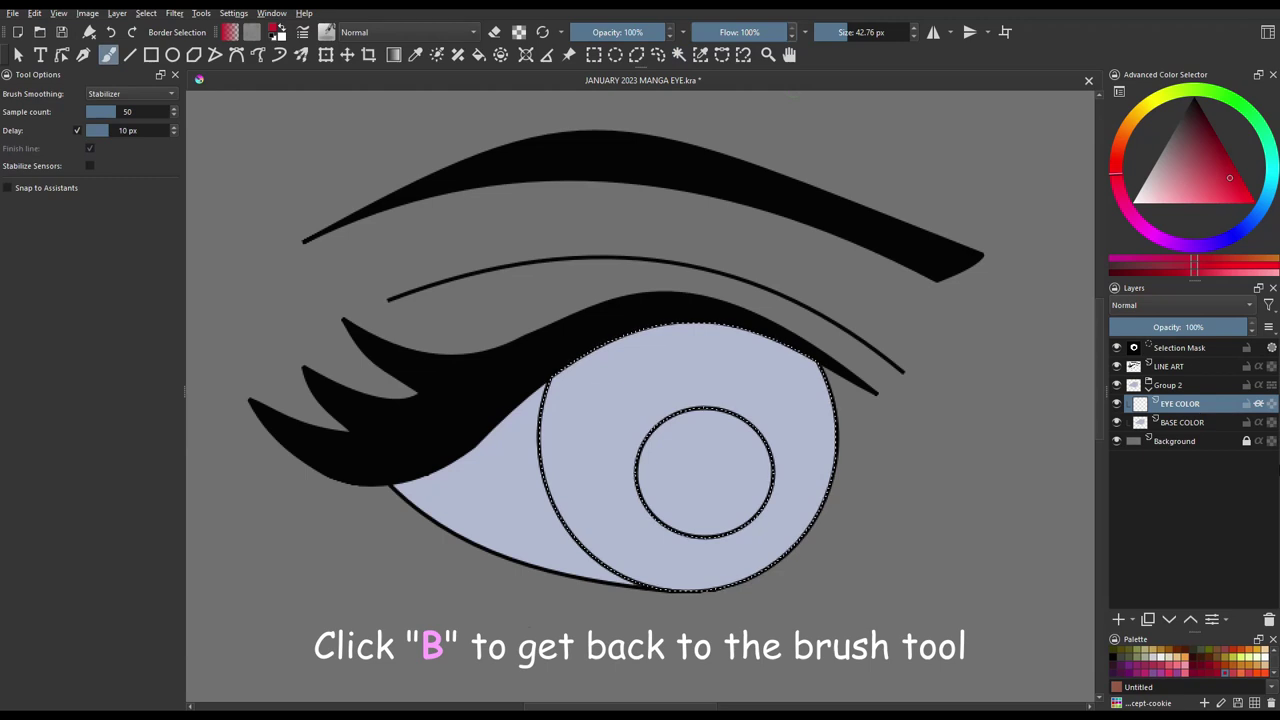
# Set the brush to 50% opacity and about 144 px size
pyautogui.click(642, 32)
pyautogui.moveTo(642, 32); pyautogui.dragTo(620, 32)
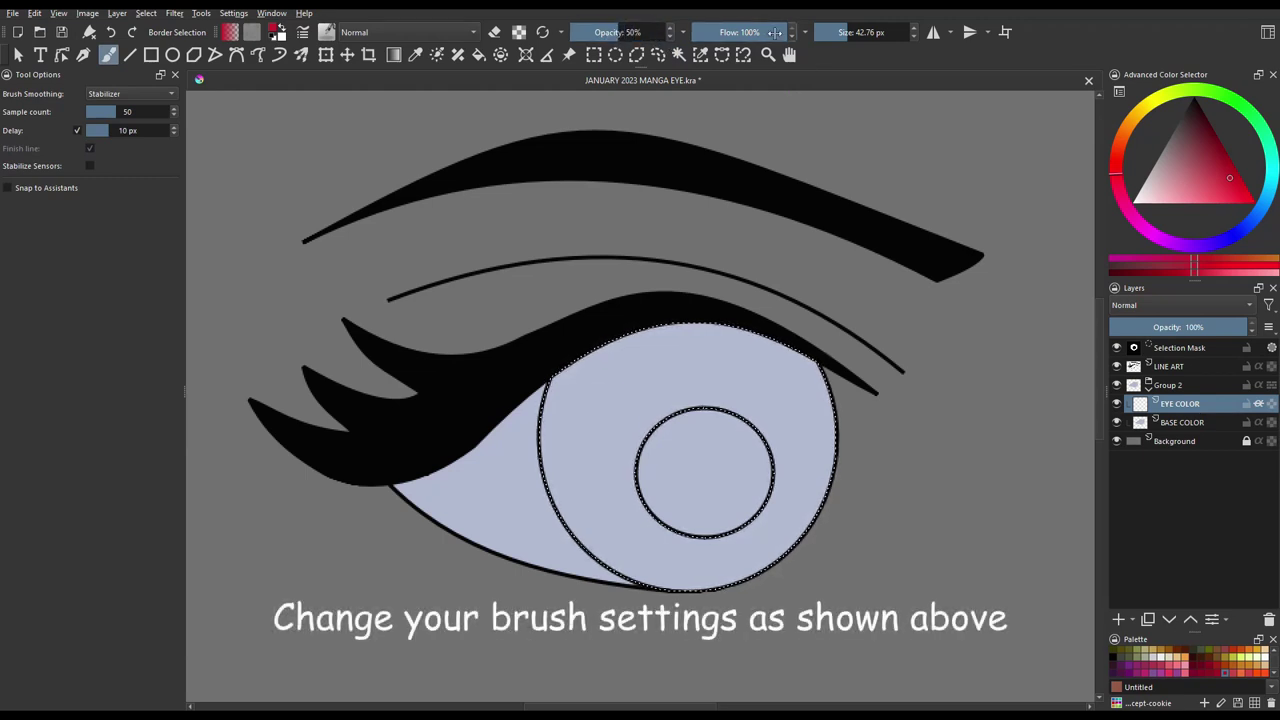
pyautogui.moveTo(838, 34); pyautogui.dragTo(852, 33)
pyautogui.moveTo(855, 33); pyautogui.dragTo(887, 33)
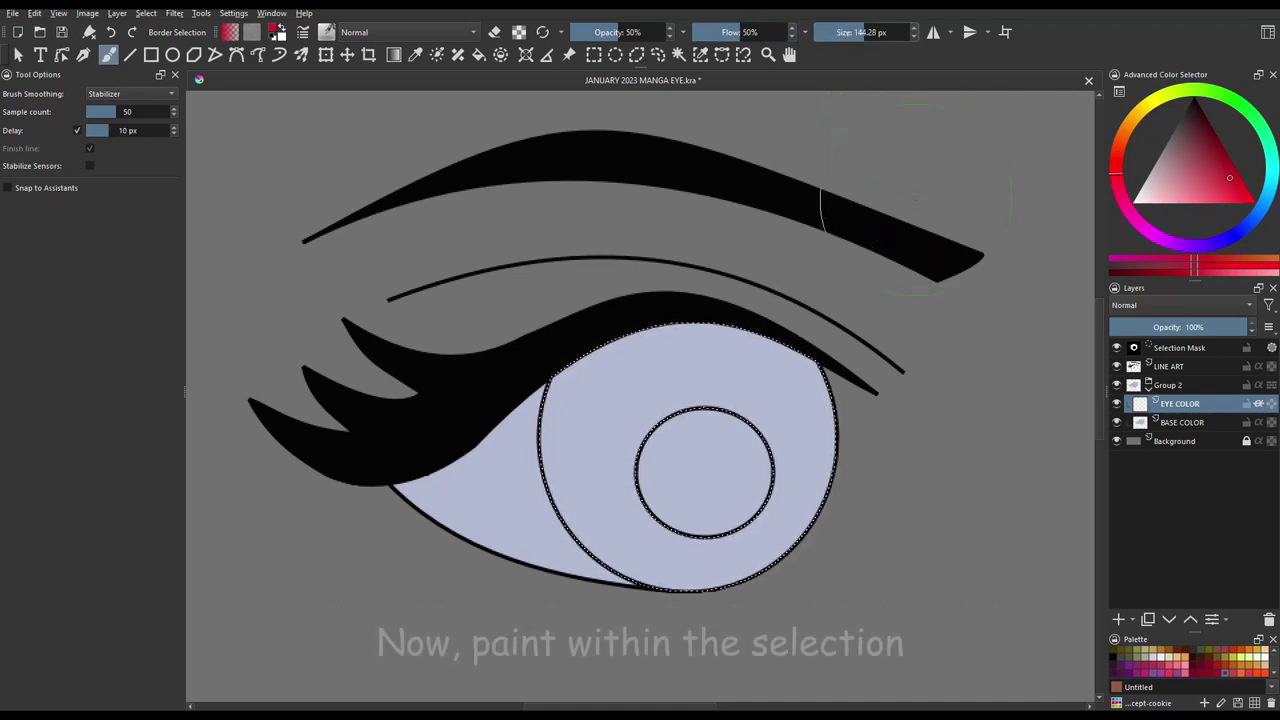
# Paint soft crimson-pink shading in the selected iris, clear the selection, and add a new layer
pyautogui.moveTo(672, 402)
pyautogui.mouseDown()
pyautogui.moveTo(620, 520)
pyautogui.moveTo(585, 338)
pyautogui.moveTo(543, 471)
pyautogui.moveTo(620, 306)
pyautogui.moveTo(514, 457)
pyautogui.moveTo(642, 295)
pyautogui.moveTo(586, 414)
pyautogui.moveTo(700, 386)
pyautogui.moveTo(690, 430)
pyautogui.moveTo(722, 331)
pyautogui.moveTo(691, 457)
pyautogui.moveTo(700, 400)
pyautogui.moveTo(700, 528)
pyautogui.moveTo(790, 330)
pyautogui.moveTo(700, 440)
pyautogui.moveTo(760, 400)
pyautogui.moveTo(730, 460)
pyautogui.moveTo(845, 367)
pyautogui.moveTo(815, 445)
pyautogui.mouseUp()
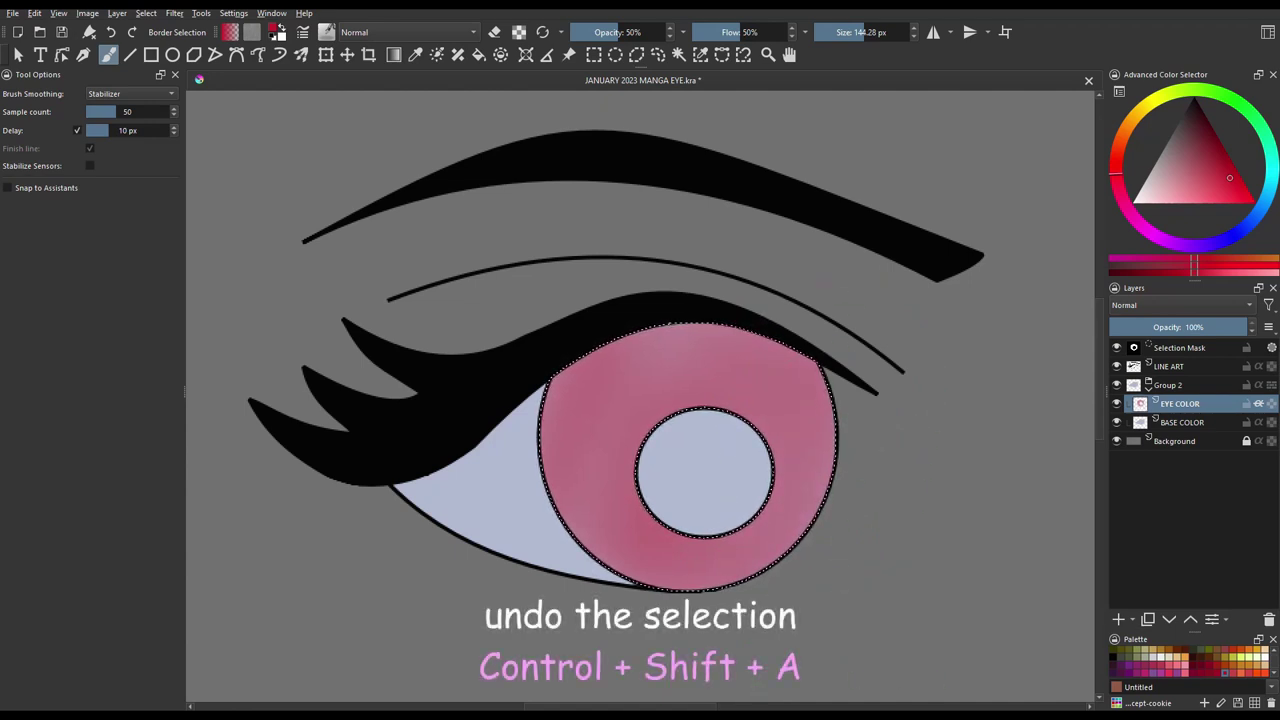
pyautogui.hotkey('ctrl', 'shift', 'a')
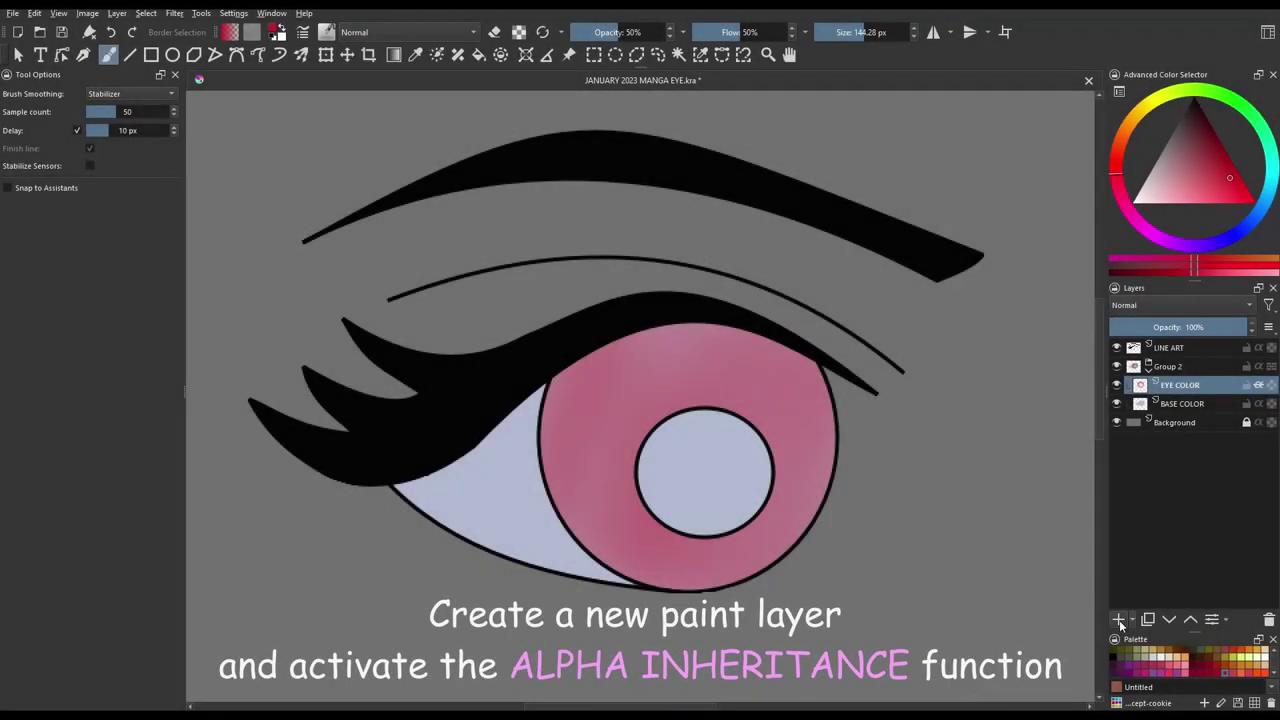
pyautogui.click(1119, 620)
# Enable alpha inheritance on the new layer and rename it LIGHT REFLECTION
pyautogui.click(1258, 385)
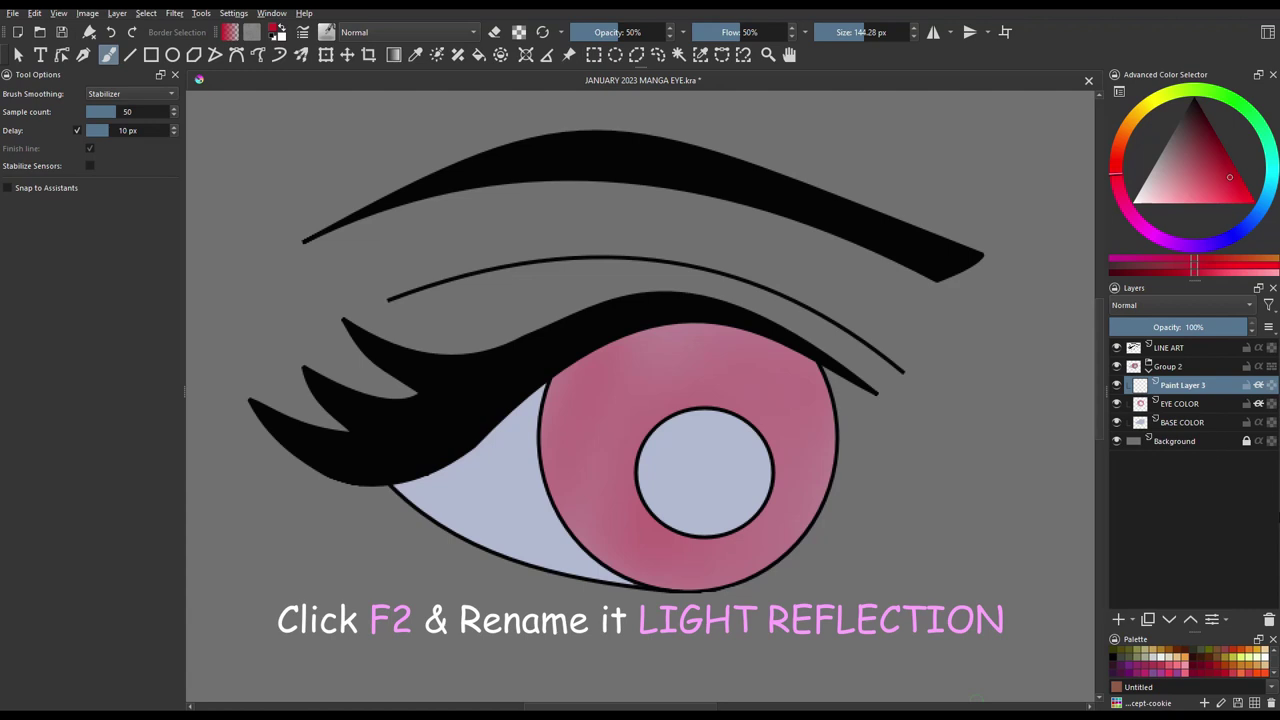
pyautogui.press('F2')
pyautogui.write('LIGHT REFLECTION')
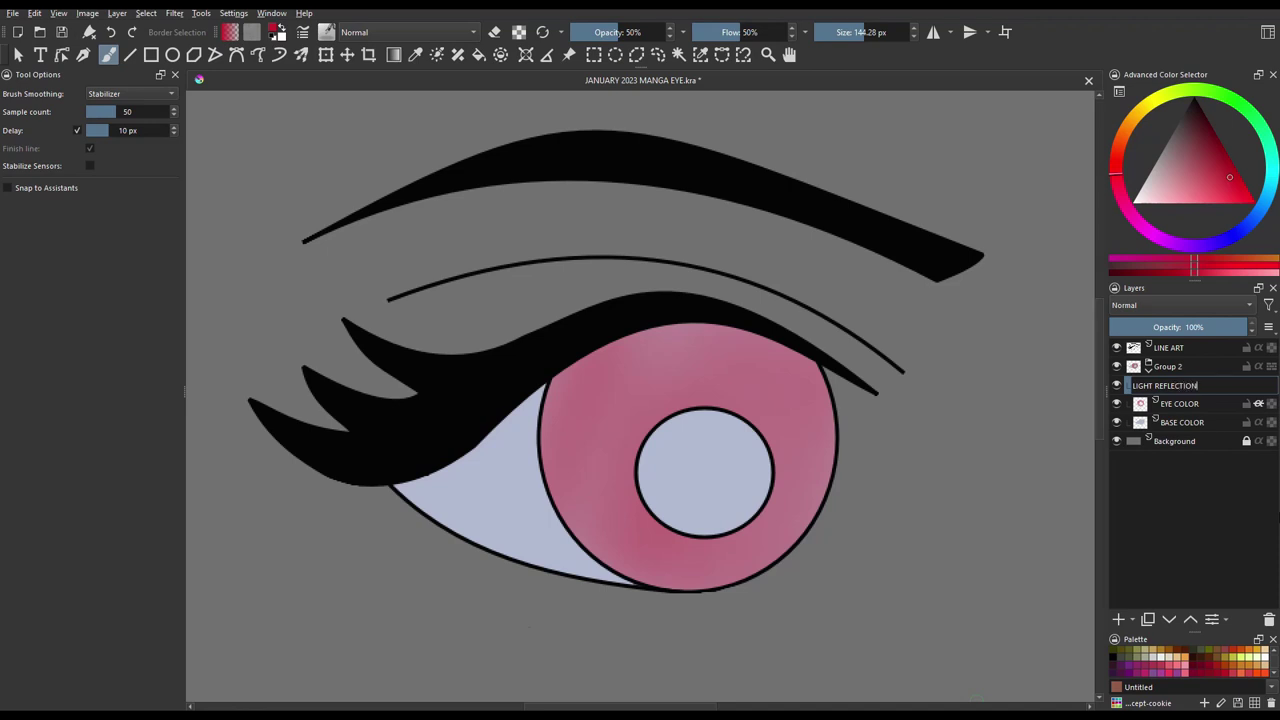
pyautogui.press('Return')
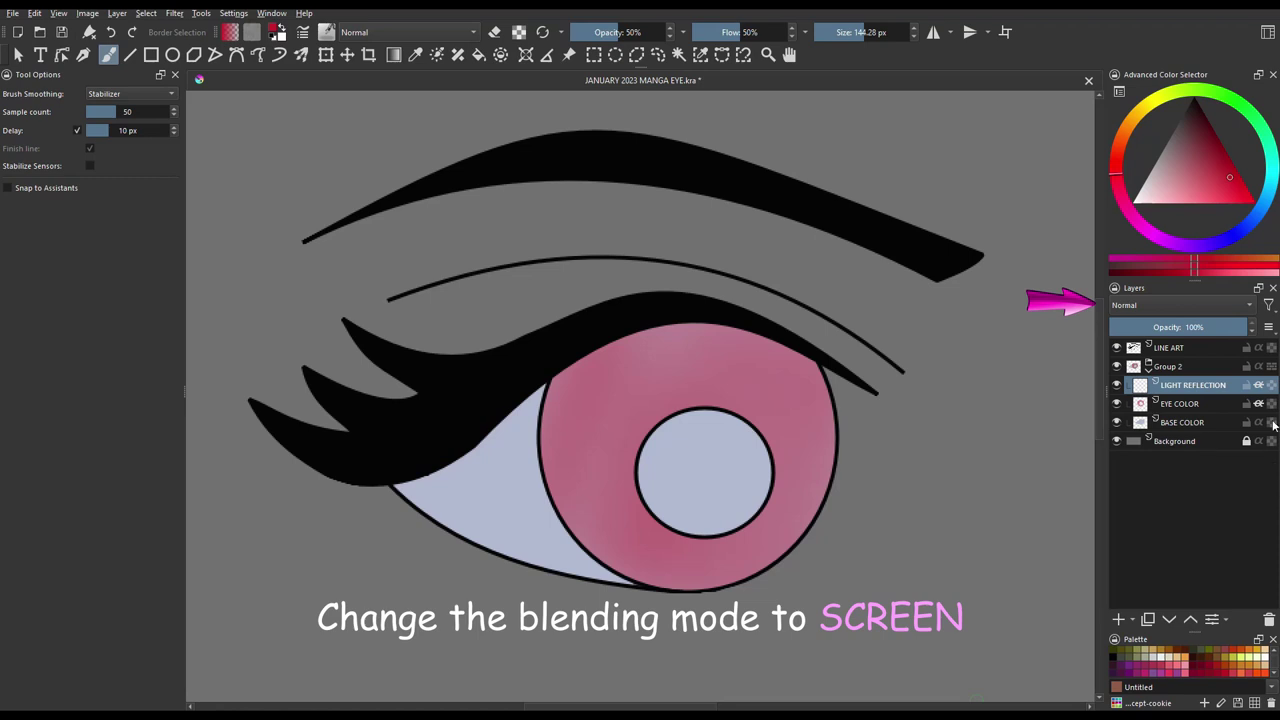
# Set LIGHT REFLECTION to Screen blending and switch the hue to warm yellow
pyautogui.click(1161, 302)
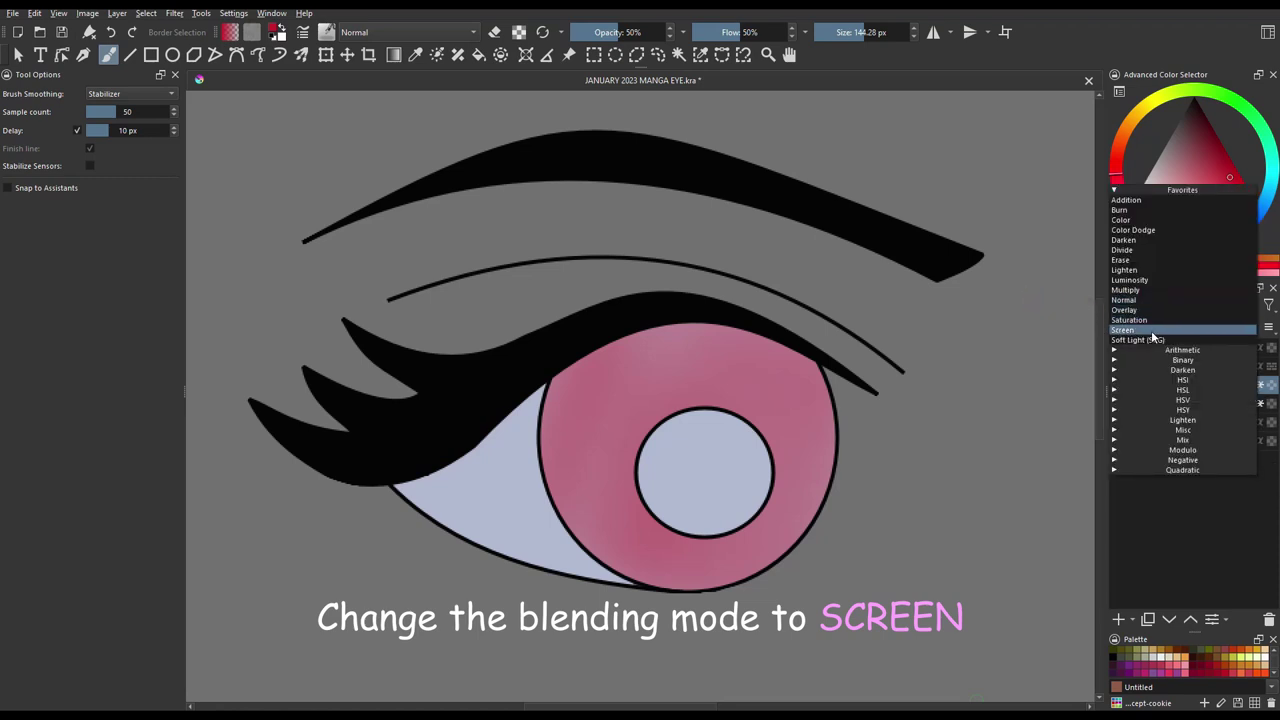
pyautogui.click(1122, 331)
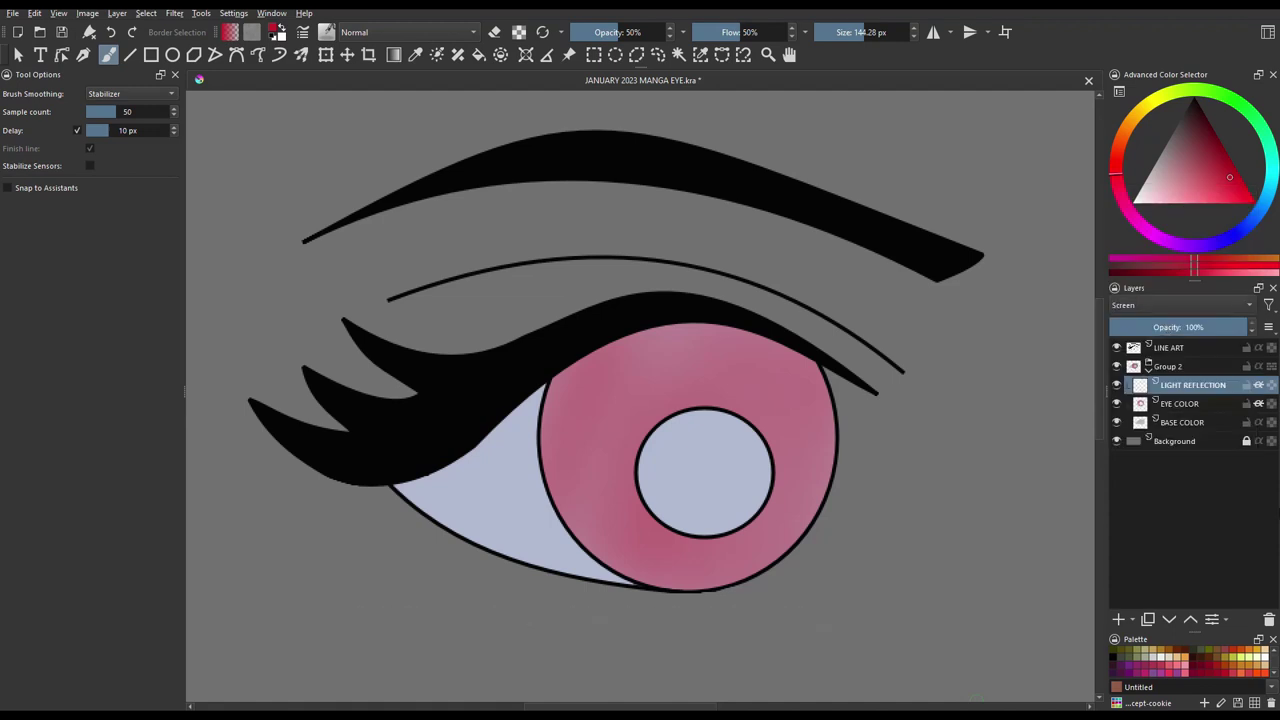
pyautogui.click(1136, 117)
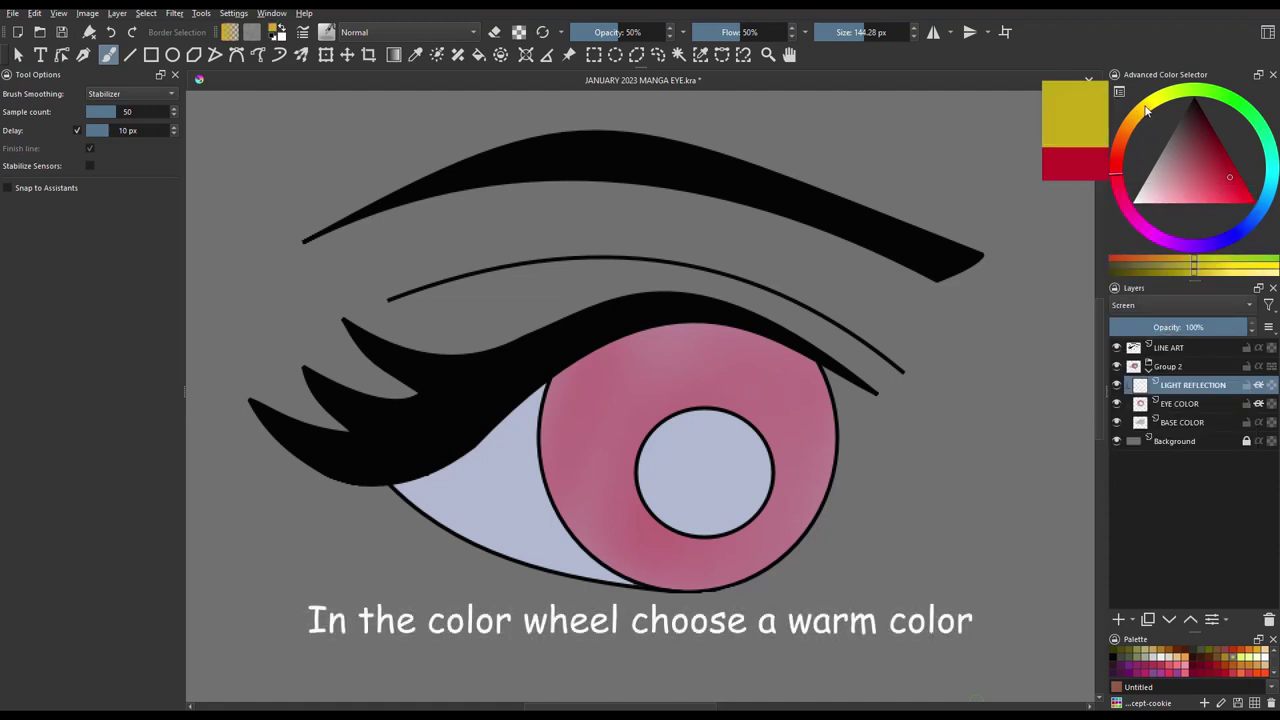
# Pick a pale cream tint and set the brush to 78% opacity, 73% flow, larger size
pyautogui.click(1152, 198)
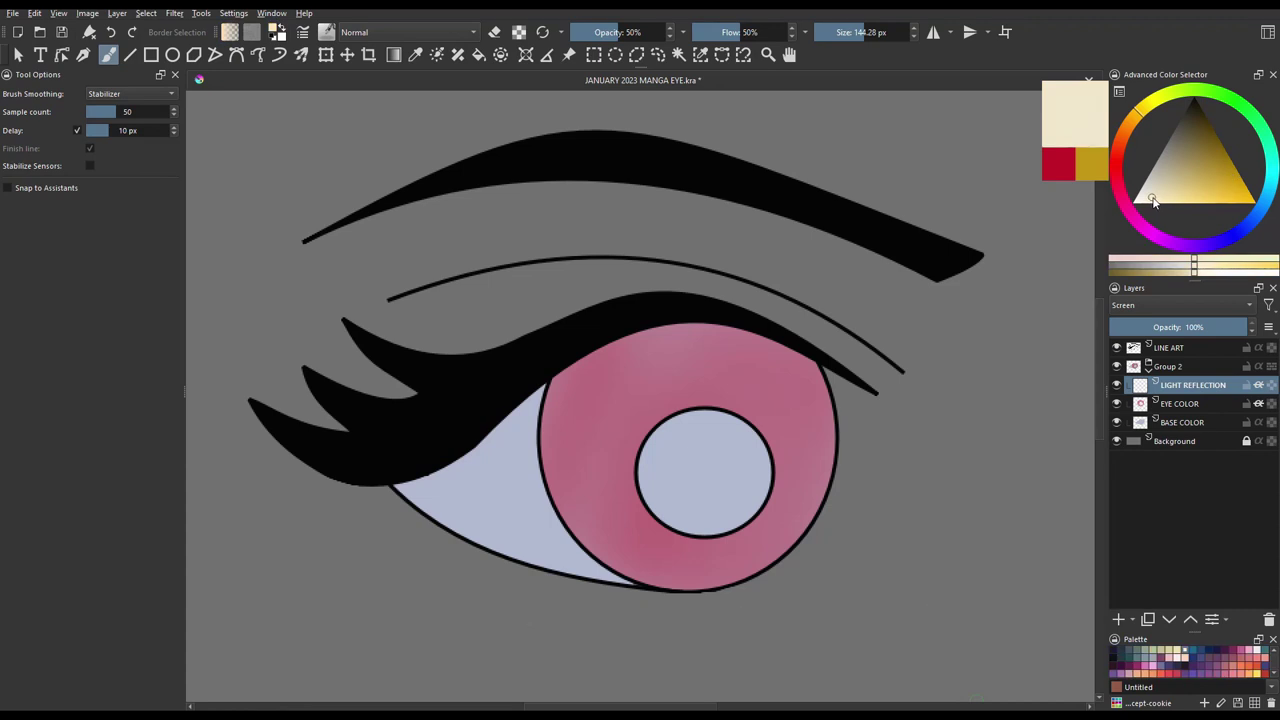
pyautogui.click(636, 32)
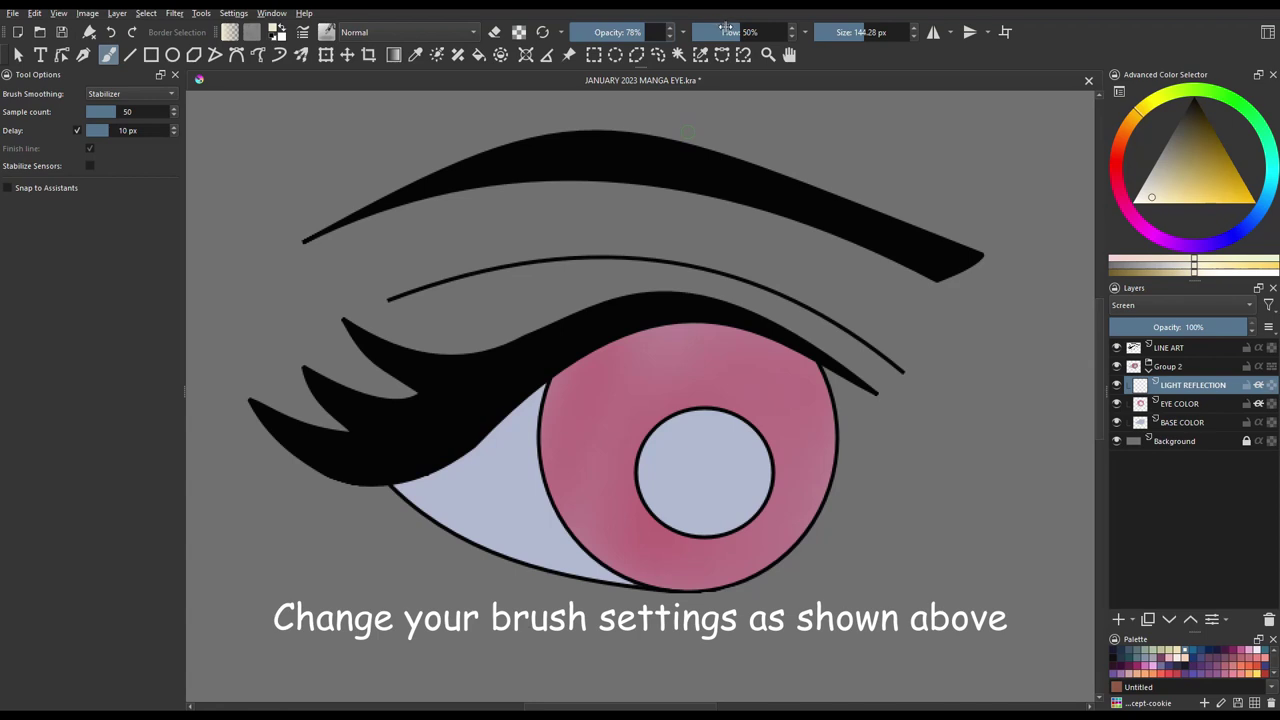
pyautogui.moveTo(727, 32); pyautogui.dragTo(760, 32)
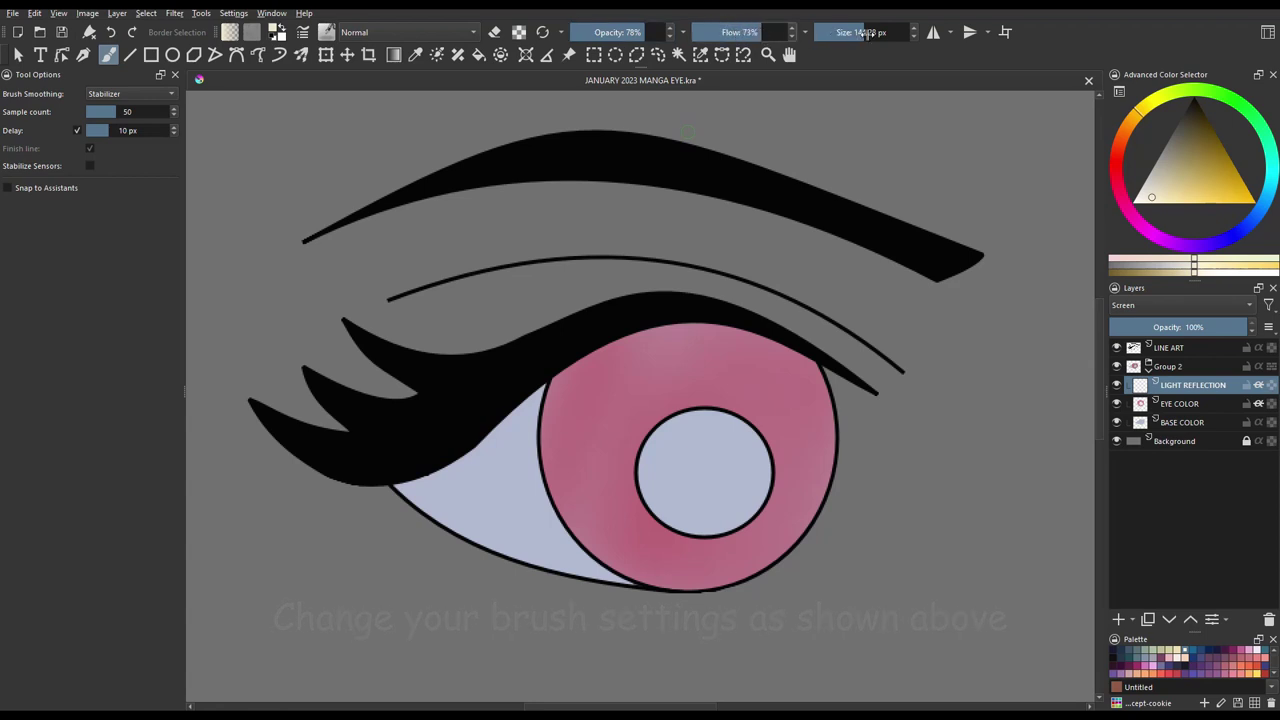
pyautogui.moveTo(866, 33); pyautogui.dragTo(873, 33)
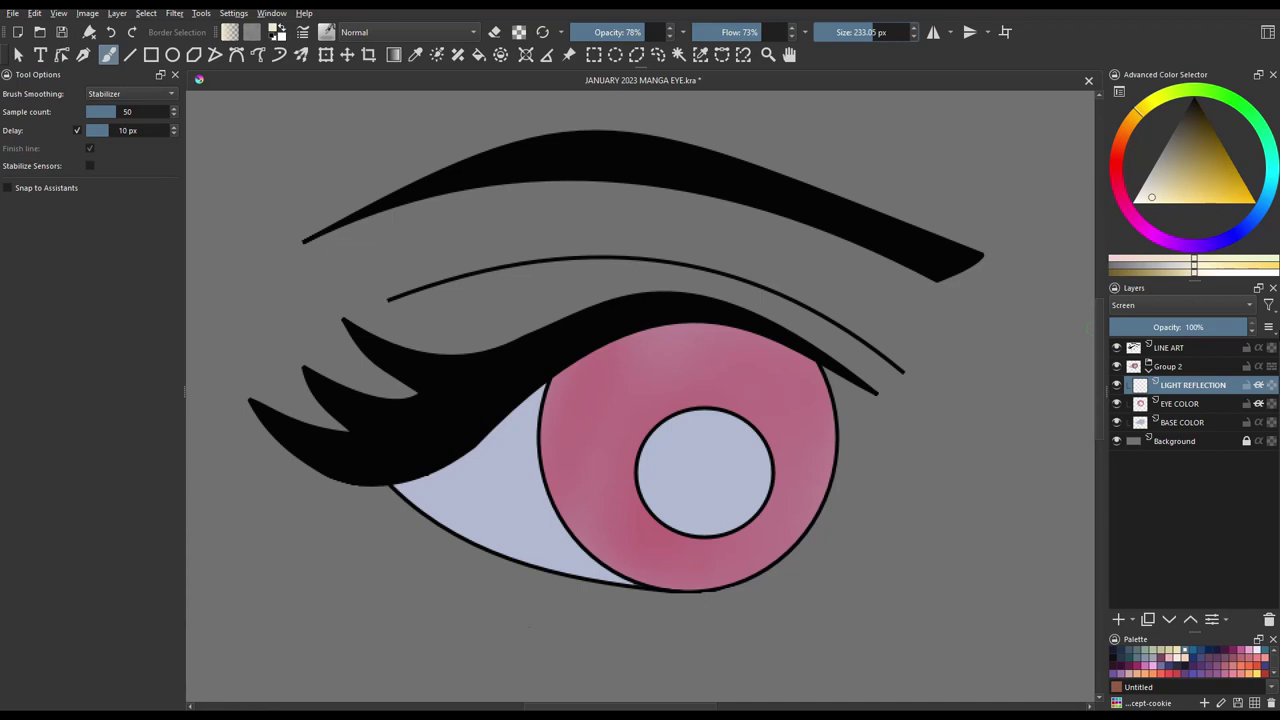
# Paint sweeping cream highlights across the lower iris beneath the pupil and the lower eye white
pyautogui.moveTo(500, 515); pyautogui.dragTo(702, 515)
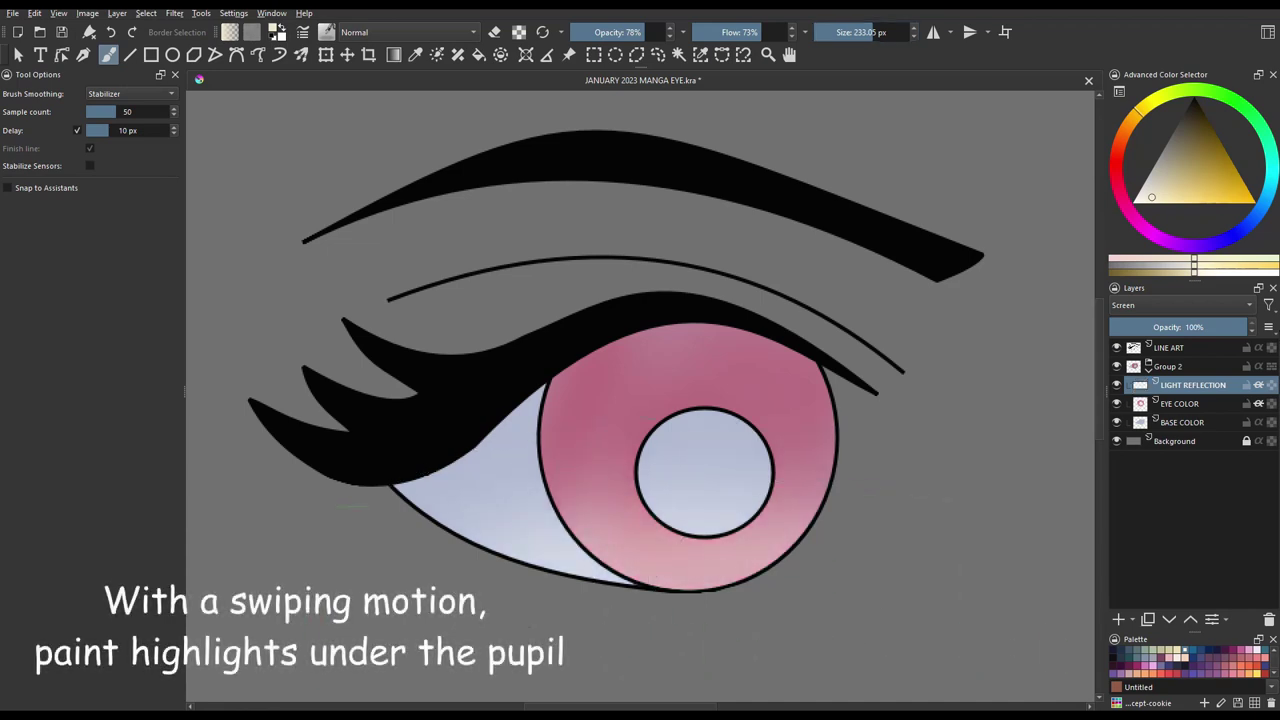
pyautogui.moveTo(480, 520); pyautogui.dragTo(720, 520)
pyautogui.moveTo(440, 510); pyautogui.dragTo(590, 560)
pyautogui.moveTo(500, 540); pyautogui.dragTo(700, 480)
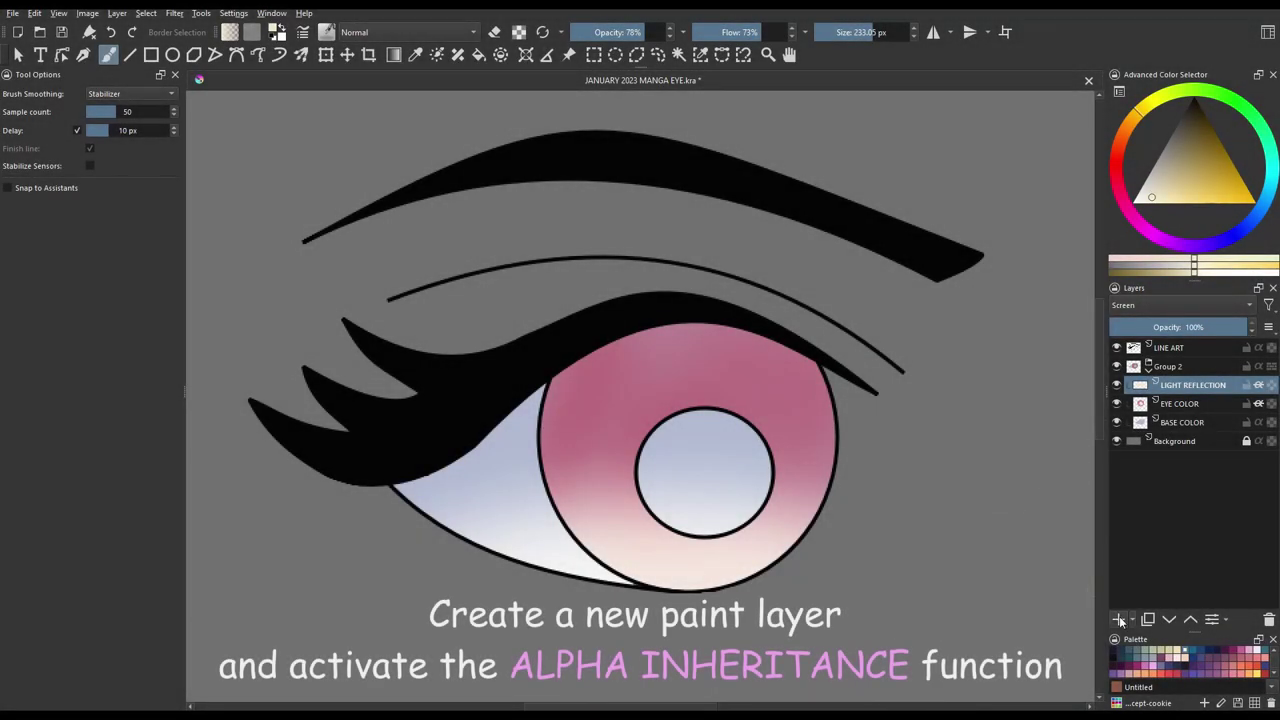
# Add a new layer named SHADOWS above LIGHT REFLECTION with Multiply blending
pyautogui.click(1119, 621)
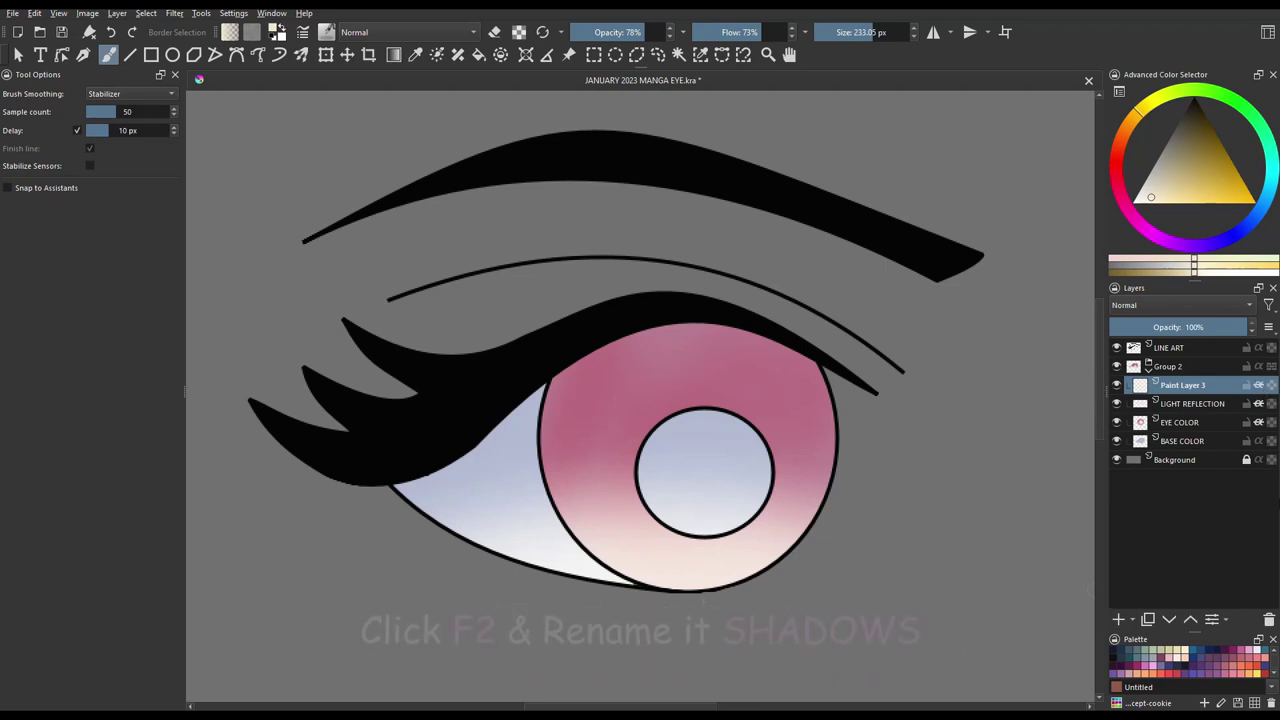
pyautogui.press('F2')
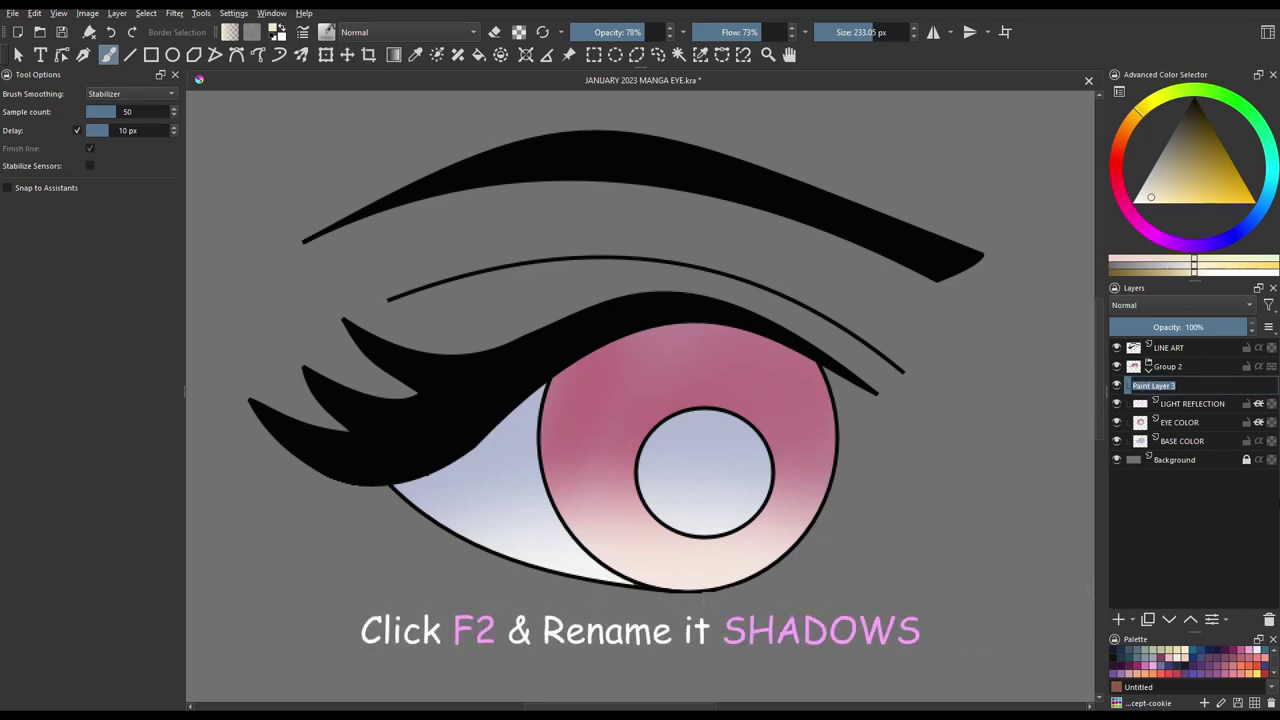
pyautogui.write('SHADOWS')
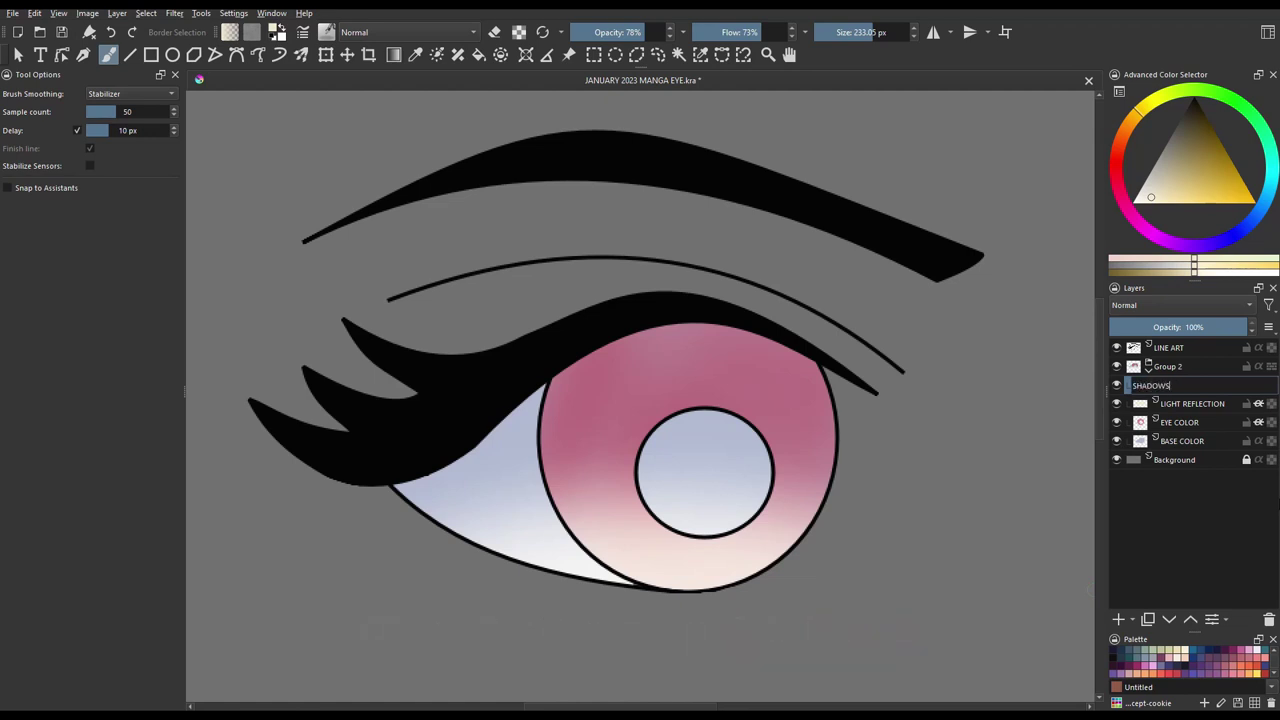
pyautogui.press('Return')
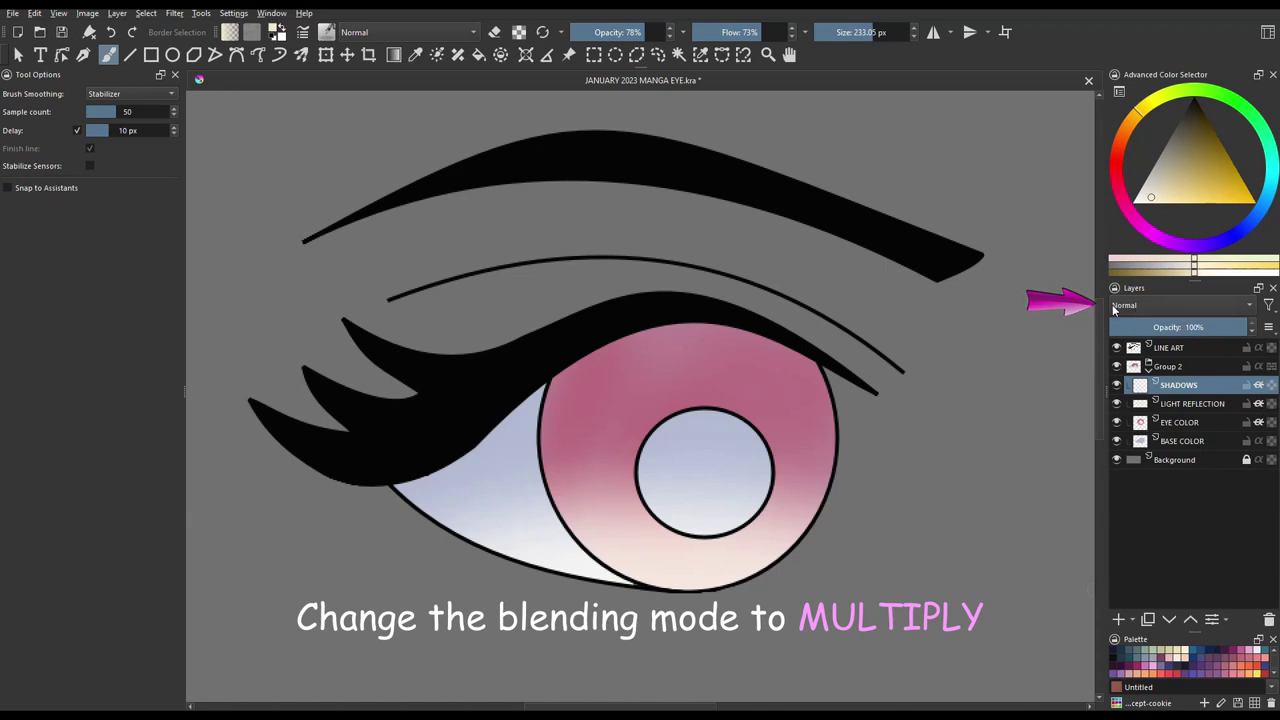
pyautogui.click(1167, 304)
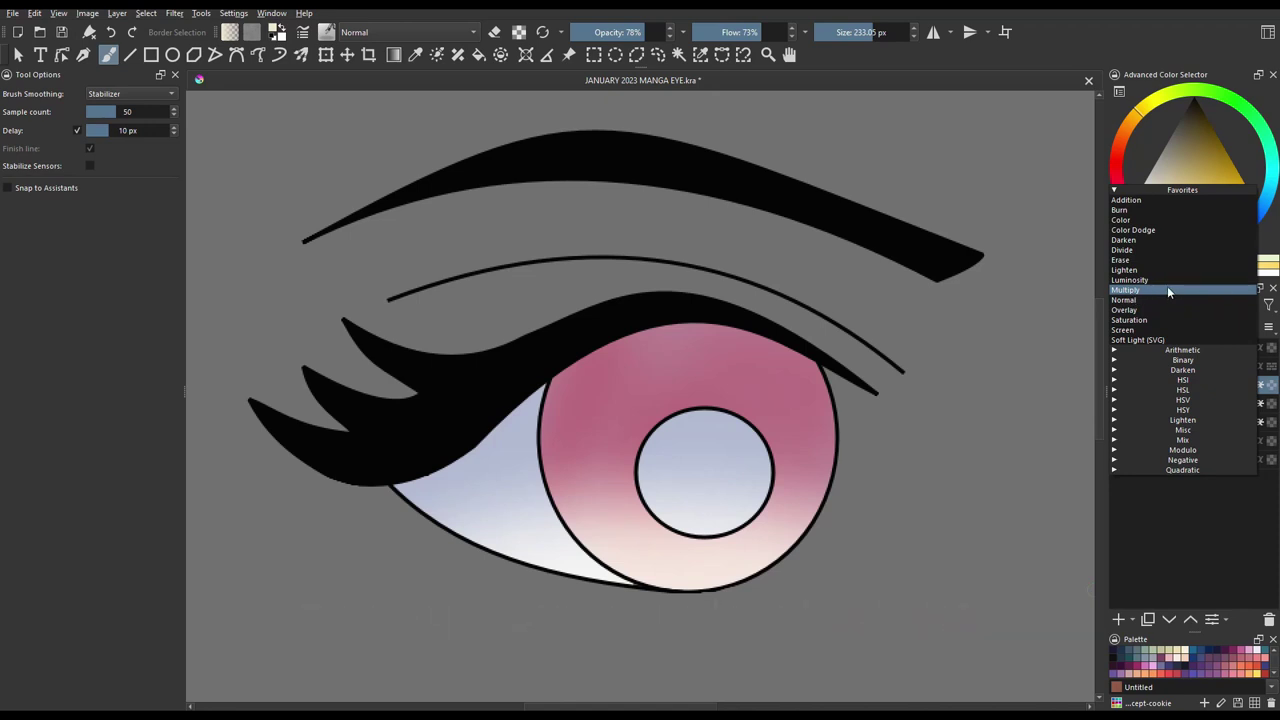
pyautogui.click(1167, 289)
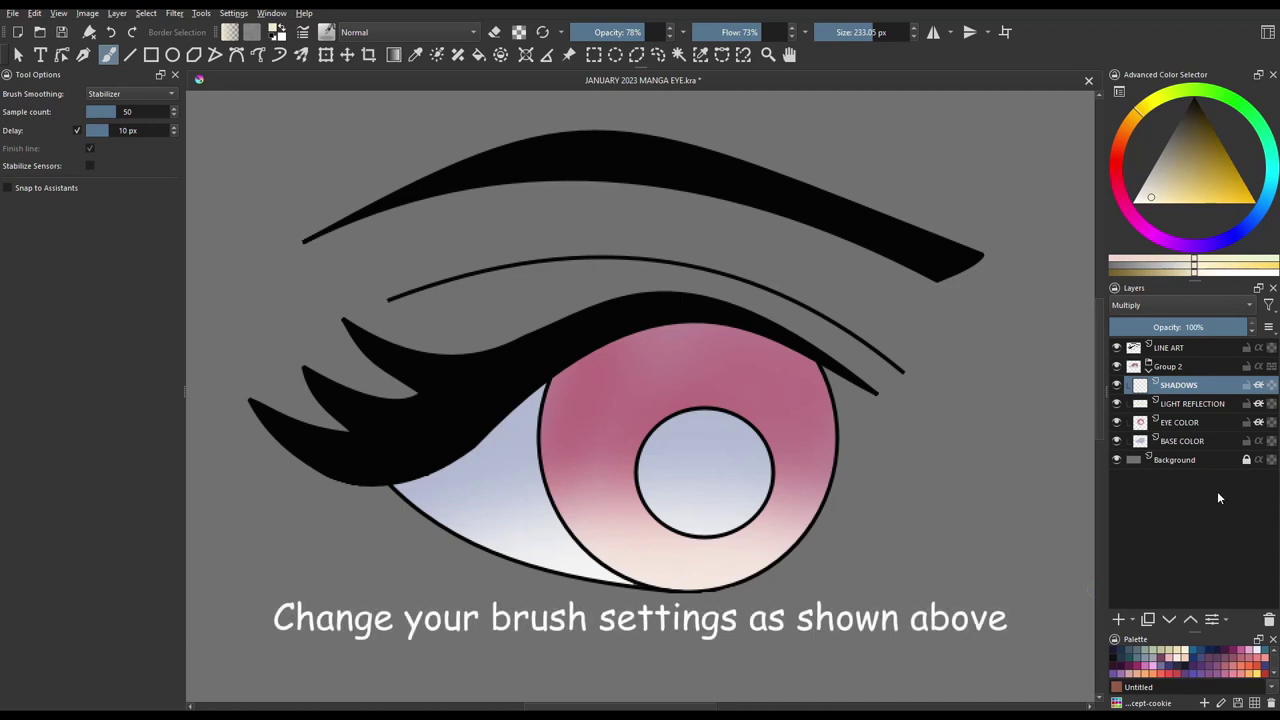
# Set the brush to 55% opacity, 45% flow, about 70 px, and pick a muted blue-grey
pyautogui.click(626, 32)
pyautogui.moveTo(750, 32); pyautogui.dragTo(725, 32)
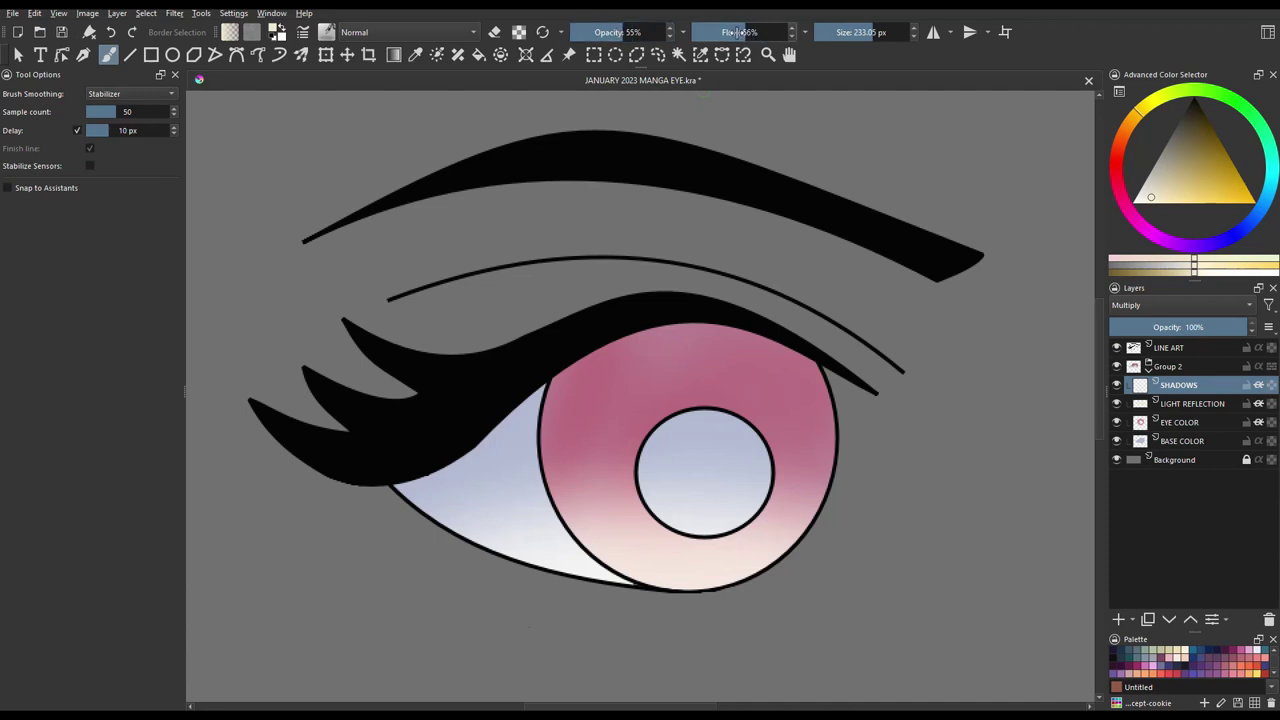
pyautogui.moveTo(873, 32); pyautogui.dragTo(851, 32)
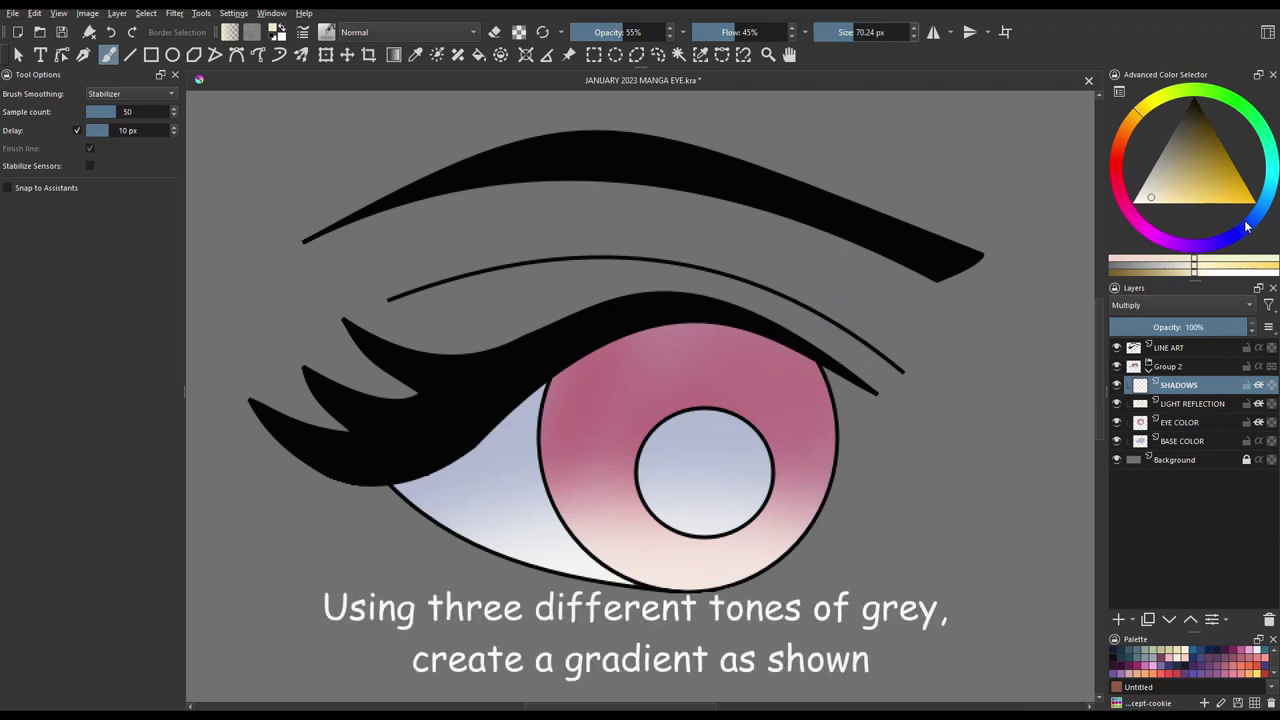
pyautogui.click(1248, 228)
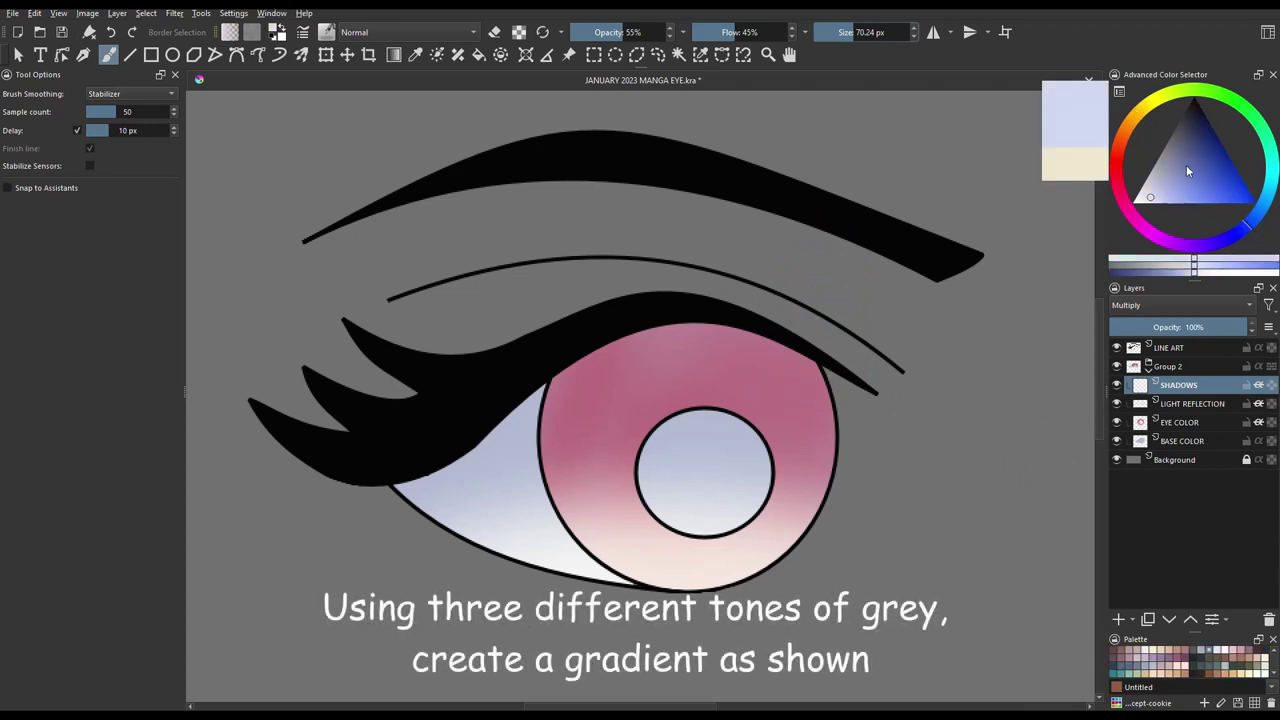
pyautogui.click(1163, 166)
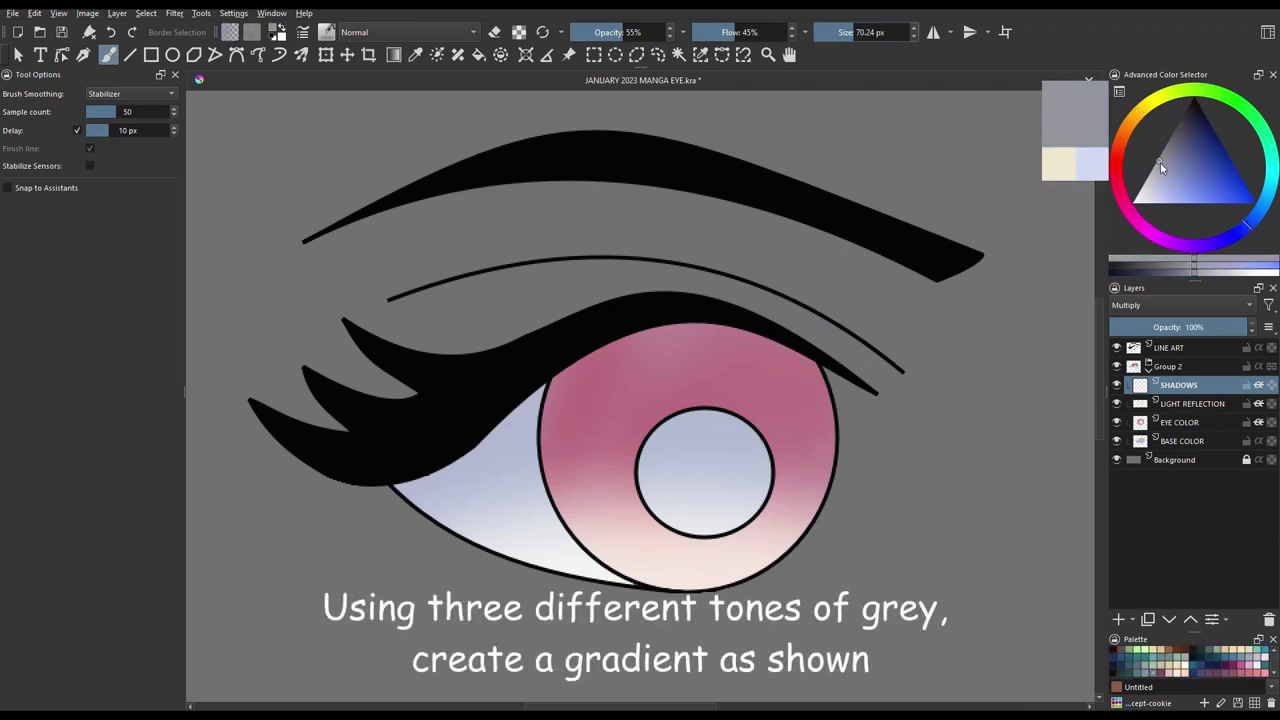
pyautogui.click(1158, 167)
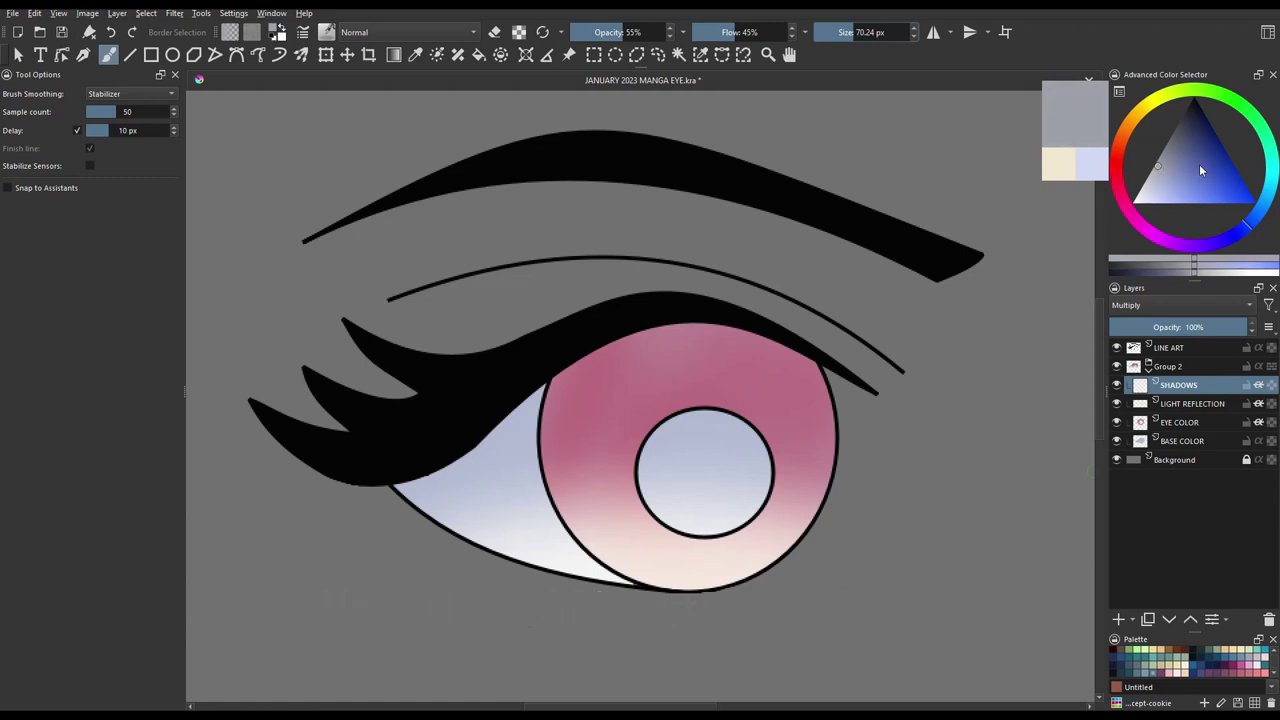
# Brush blue-grey shadow along the upper eye white and iris, then a lighter grey pass along the lash line
pyautogui.moveTo(389, 500); pyautogui.dragTo(756, 342)
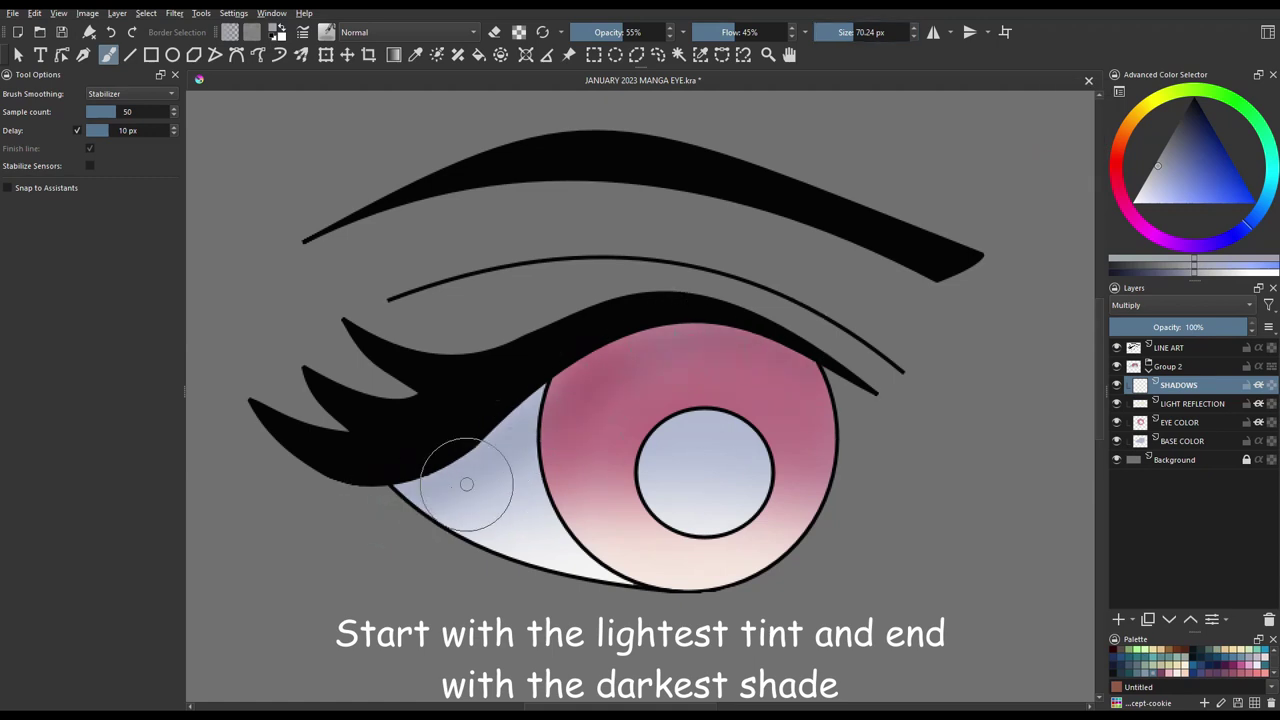
pyautogui.moveTo(414, 500); pyautogui.dragTo(760, 350)
pyautogui.moveTo(400, 505); pyautogui.dragTo(745, 310)
pyautogui.moveTo(422, 512); pyautogui.dragTo(760, 345)
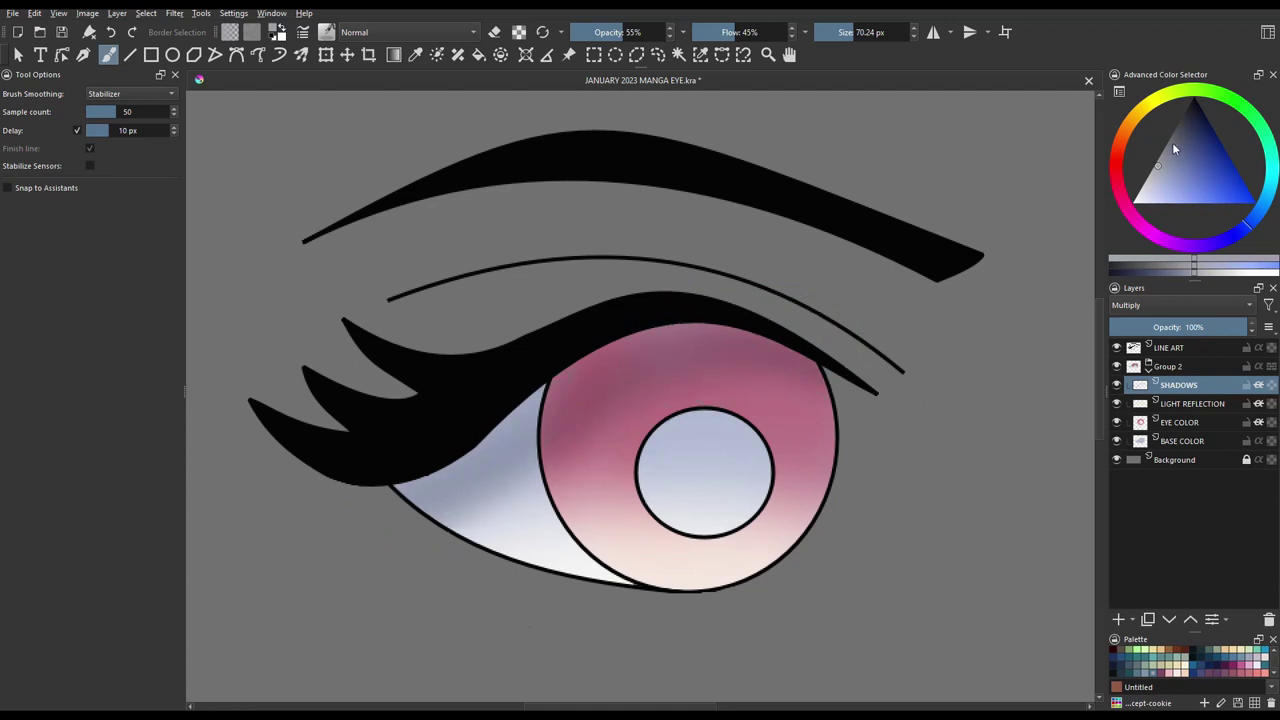
pyautogui.click(1172, 143)
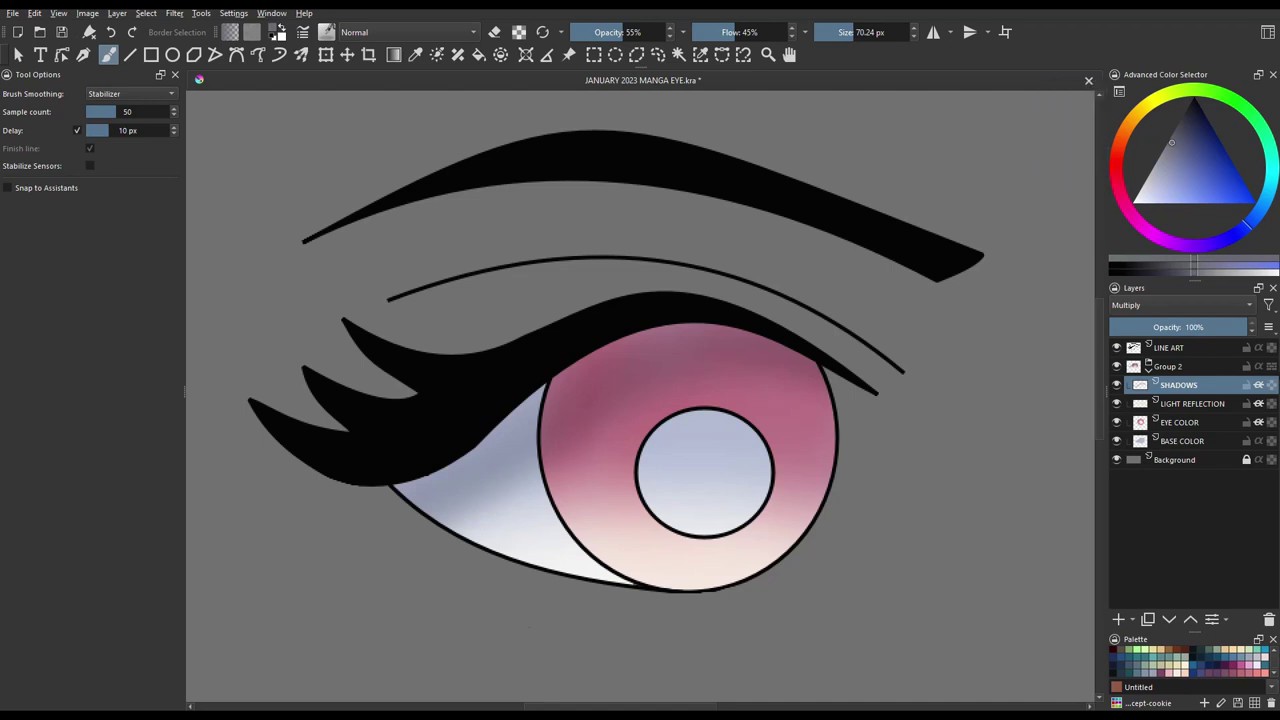
pyautogui.moveTo(366, 478); pyautogui.dragTo(698, 323)
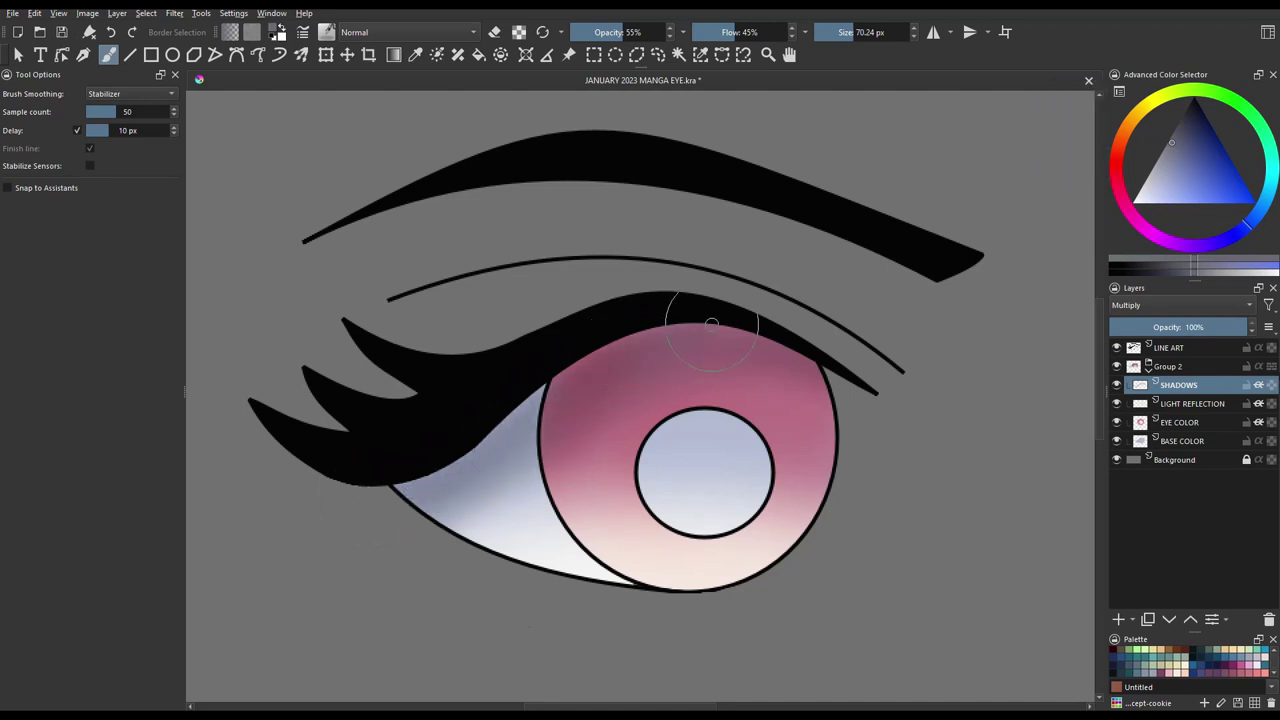
pyautogui.moveTo(340, 474)
pyautogui.mouseDown()
pyautogui.moveTo(696, 341)
pyautogui.moveTo(815, 375)
pyautogui.mouseUp()
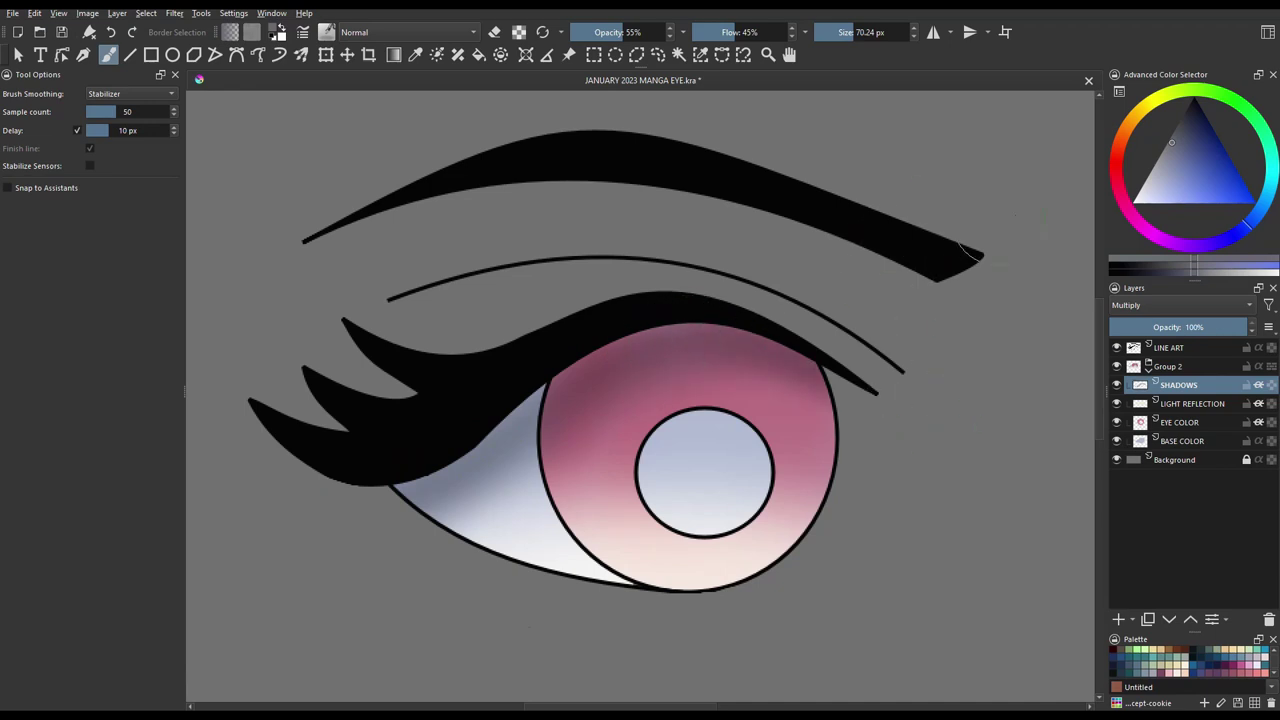
# Pick a darker colour and deepen the shadow under the upper lashes and over the iris
pyautogui.click(1191, 108)
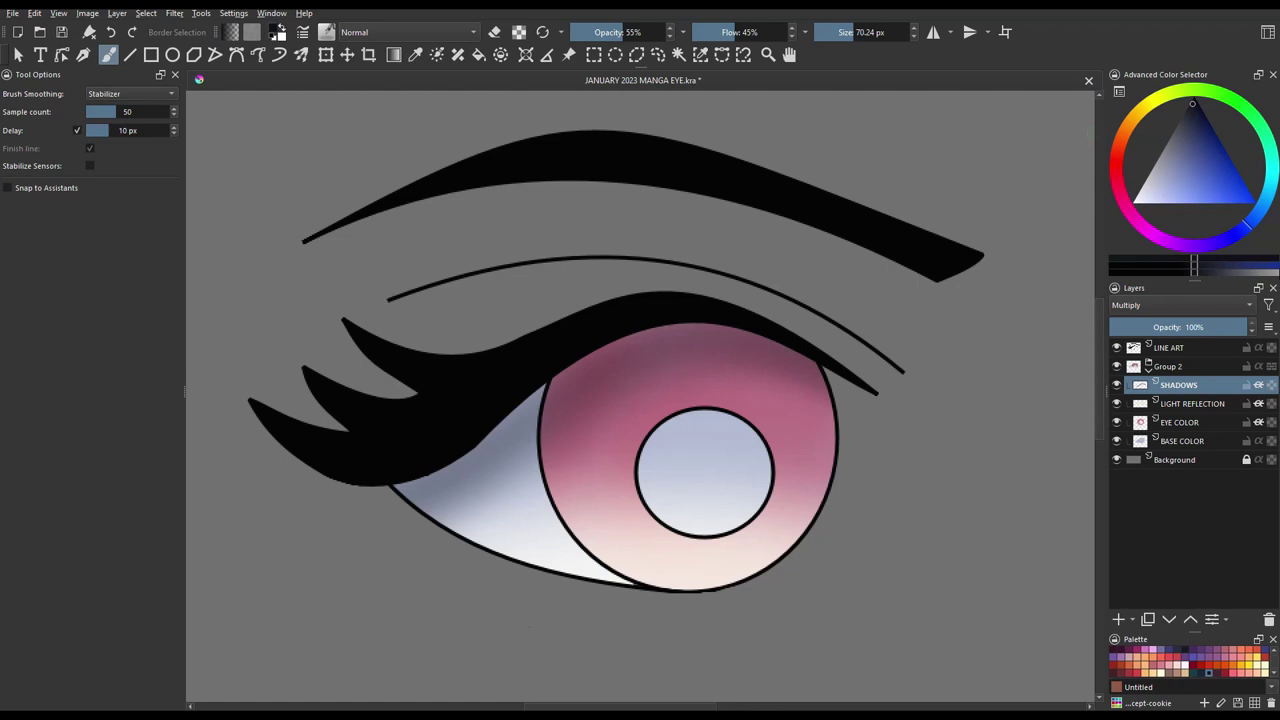
pyautogui.moveTo(357, 457); pyautogui.dragTo(796, 336)
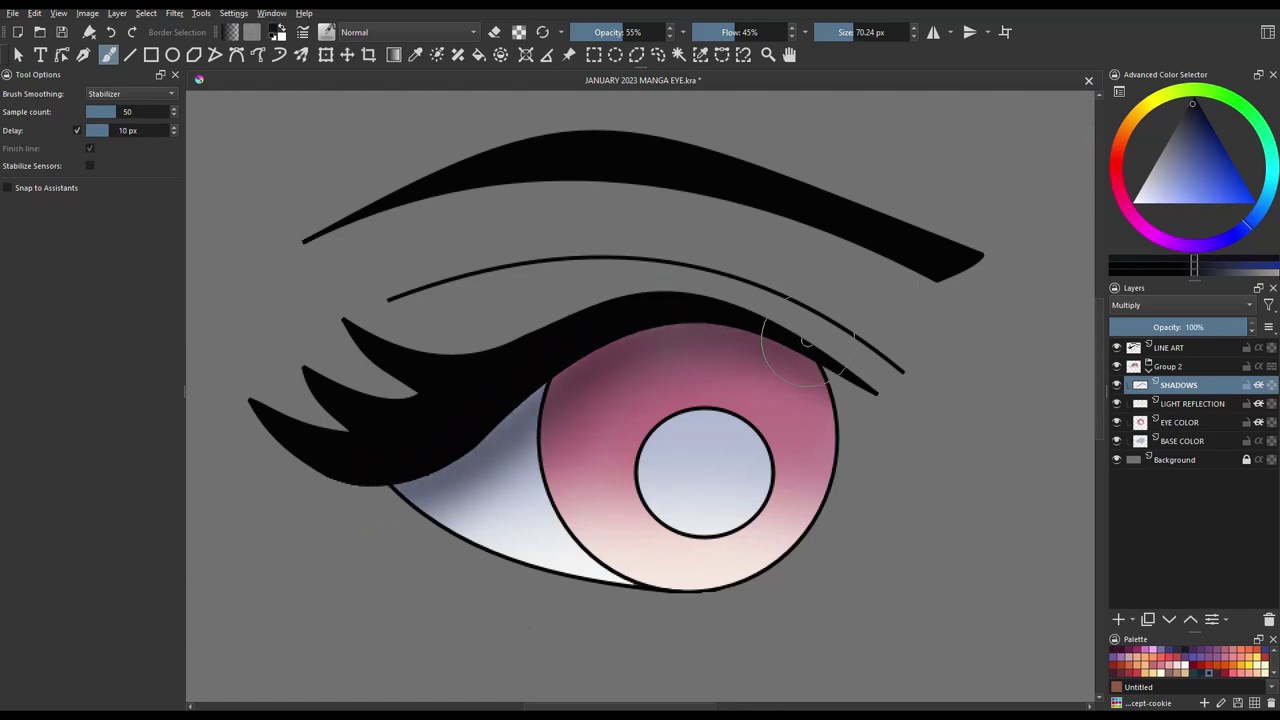
pyautogui.moveTo(443, 443)
pyautogui.mouseDown()
pyautogui.moveTo(671, 320)
pyautogui.moveTo(858, 372)
pyautogui.mouseUp()
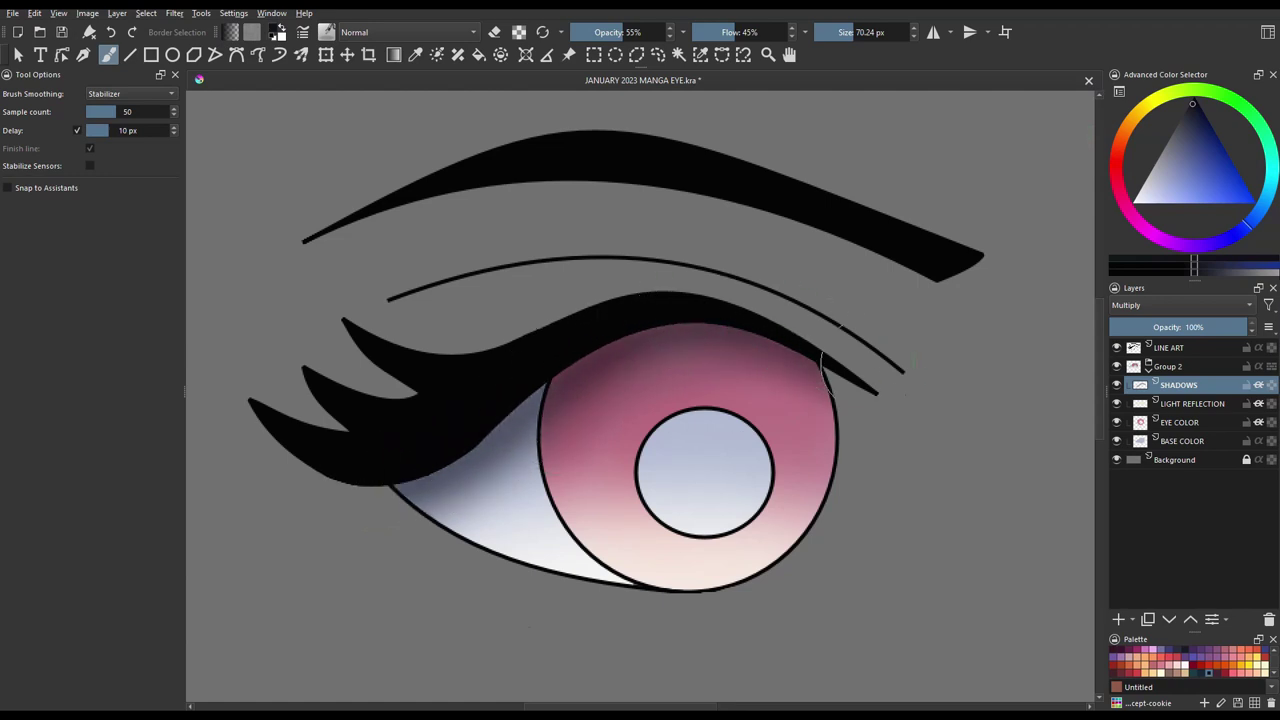
pyautogui.moveTo(423, 457); pyautogui.dragTo(840, 368)
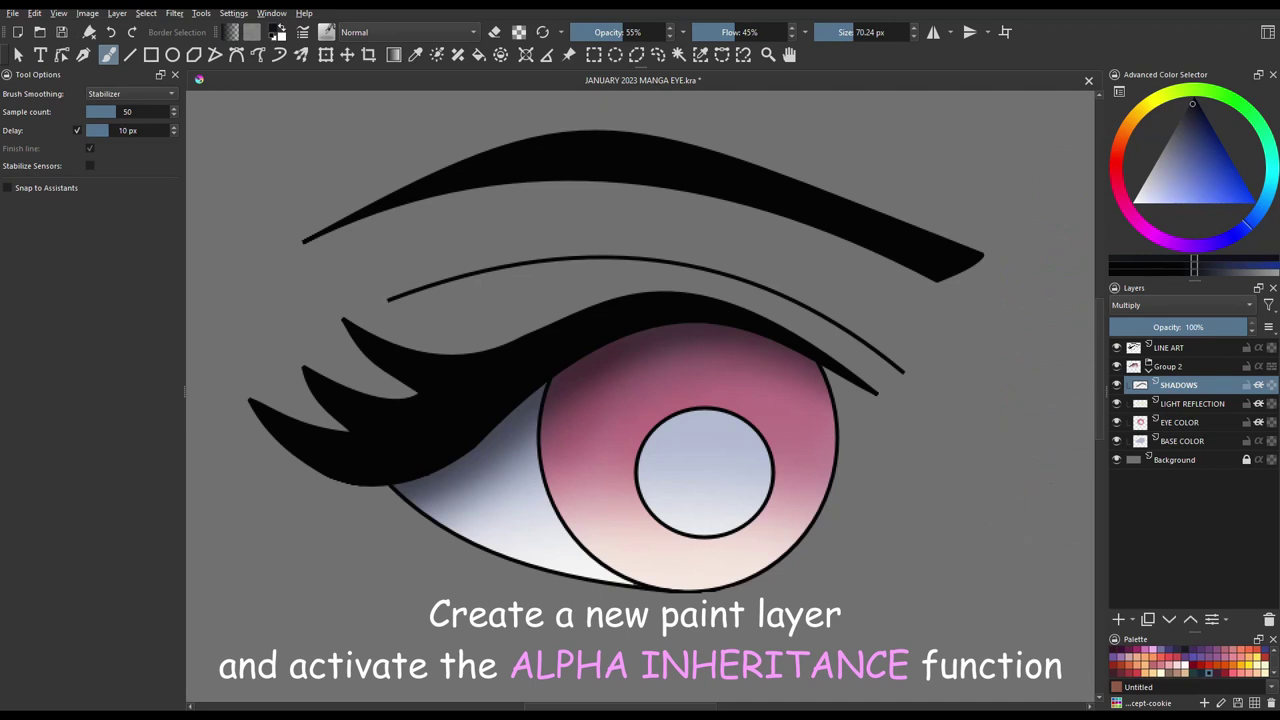
# Add a layer named AERCH above SHADOWS, blend it as Overlay, and pick near-white
pyautogui.click(1118, 620)
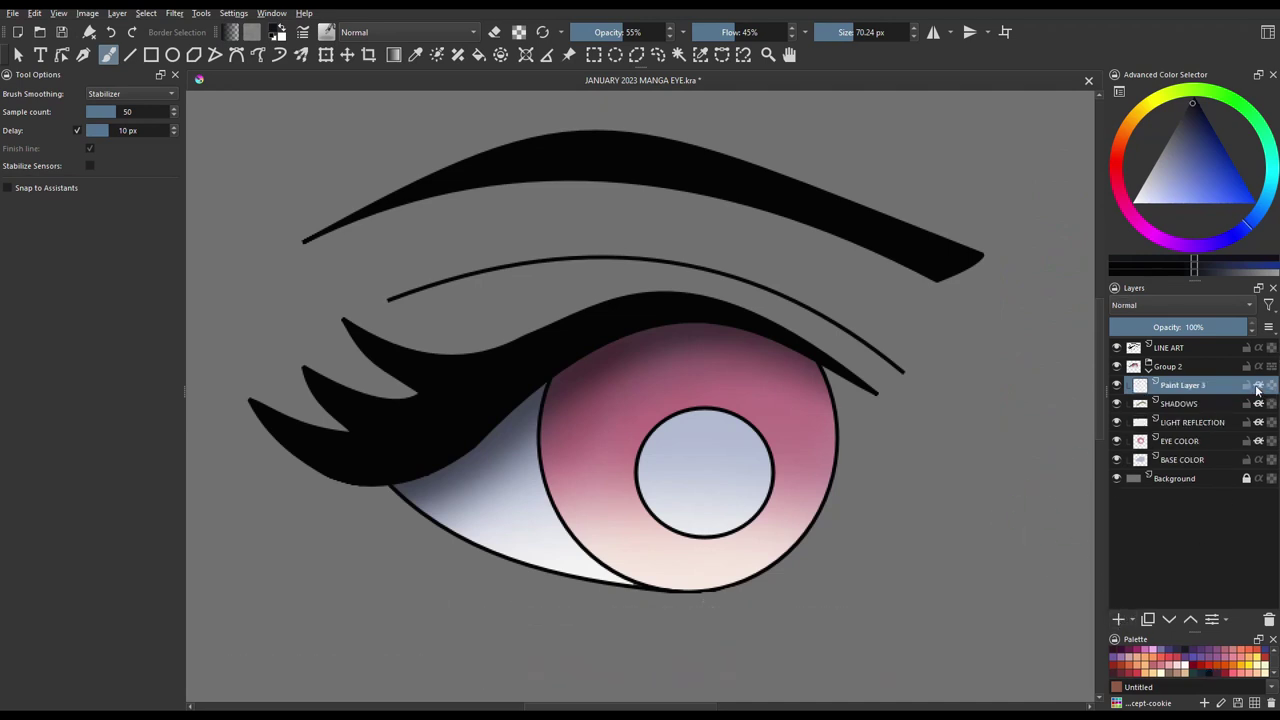
pyautogui.press('F2')
pyautogui.write('AERC')
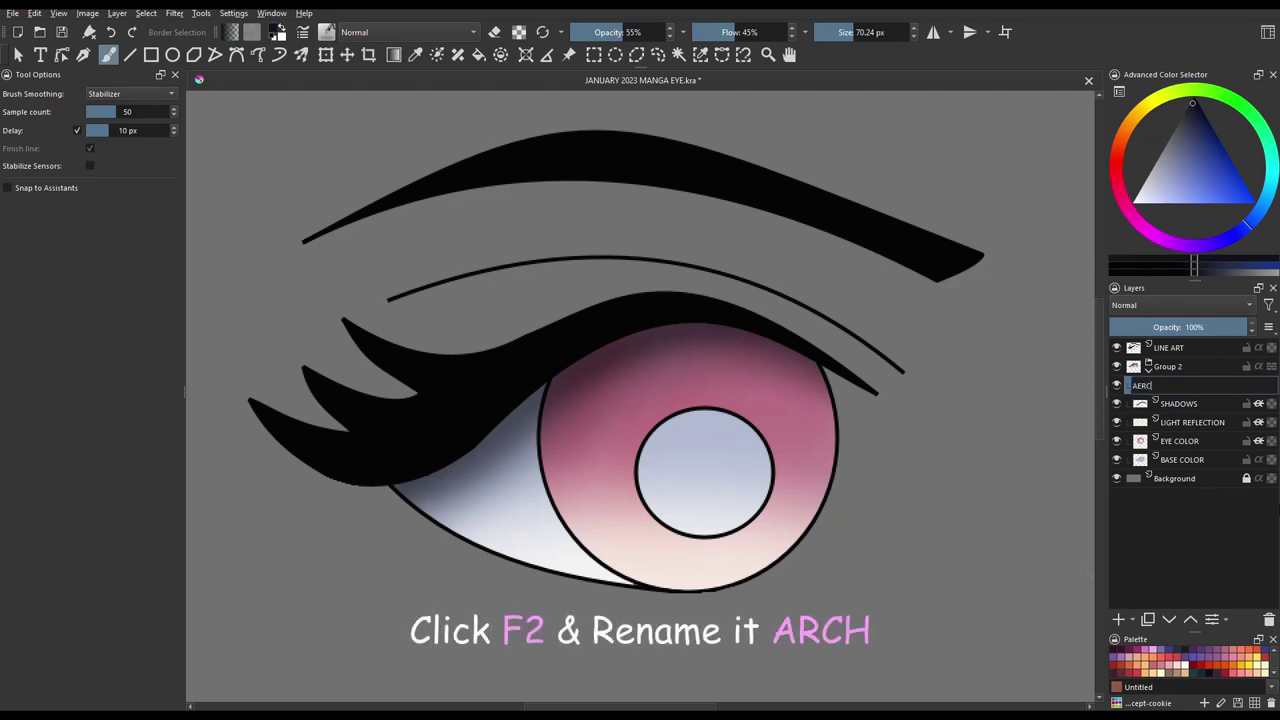
pyautogui.write('H')
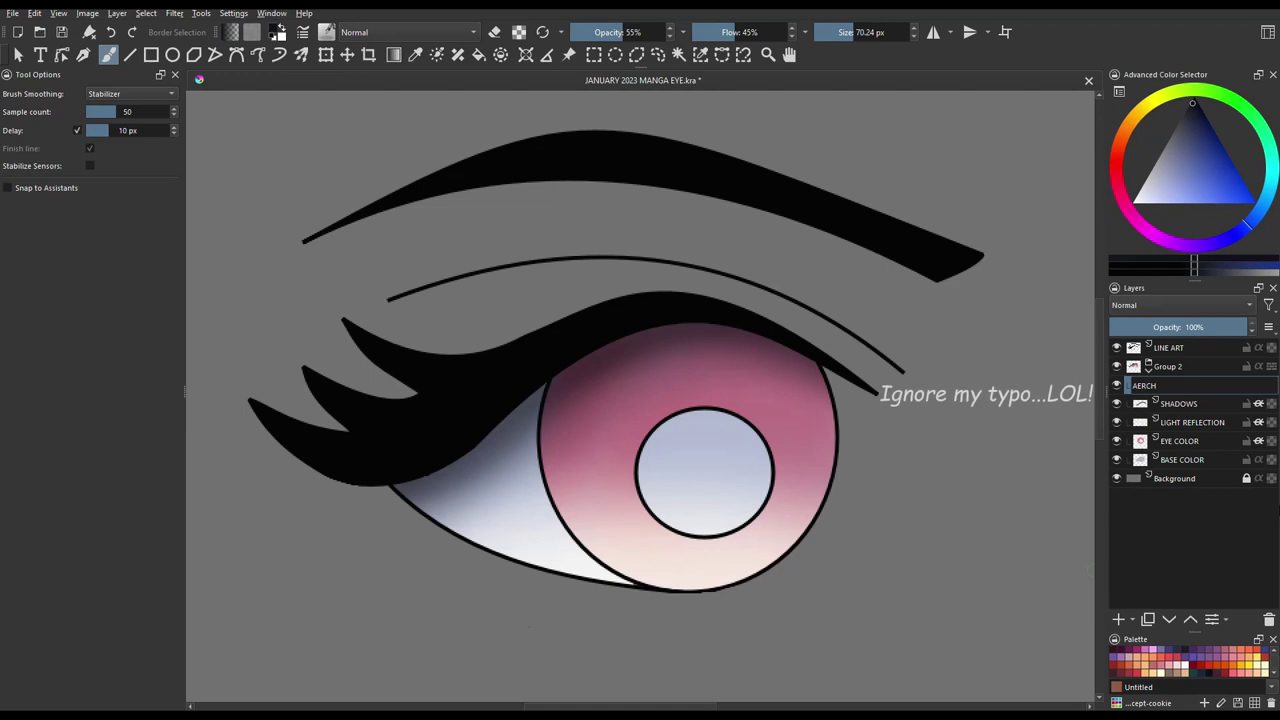
pyautogui.press('Return')
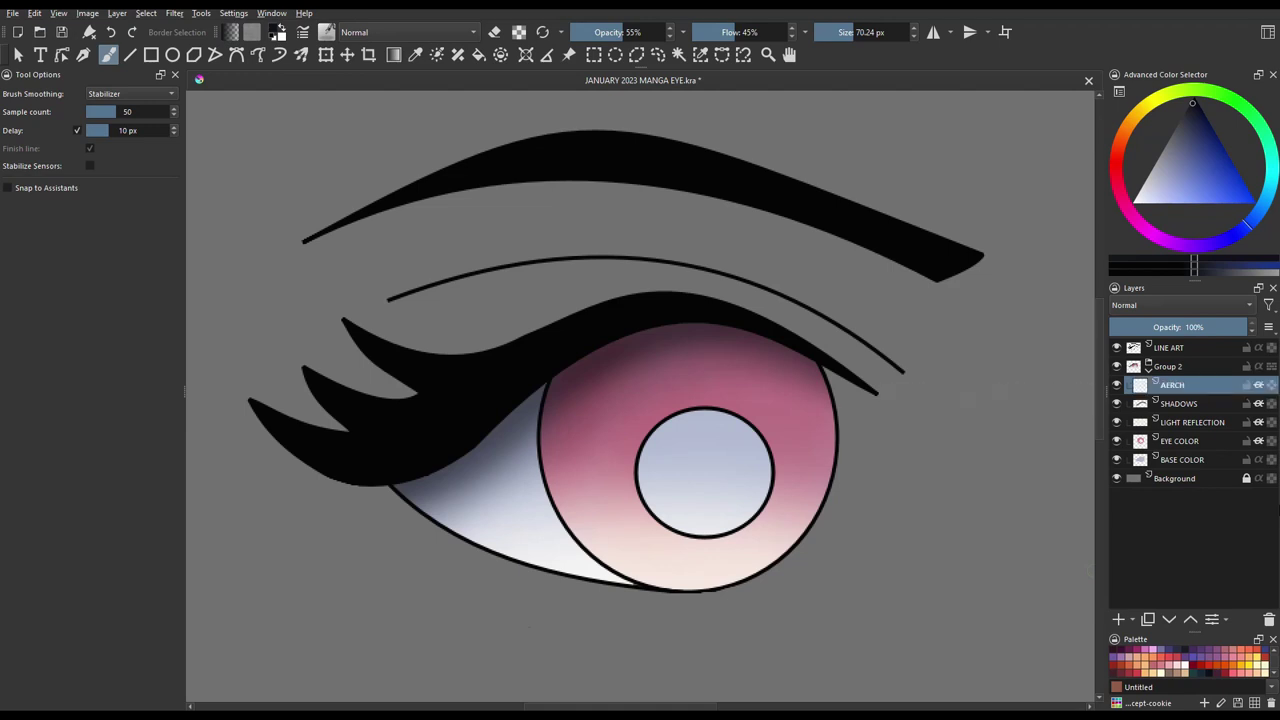
pyautogui.click(1154, 306)
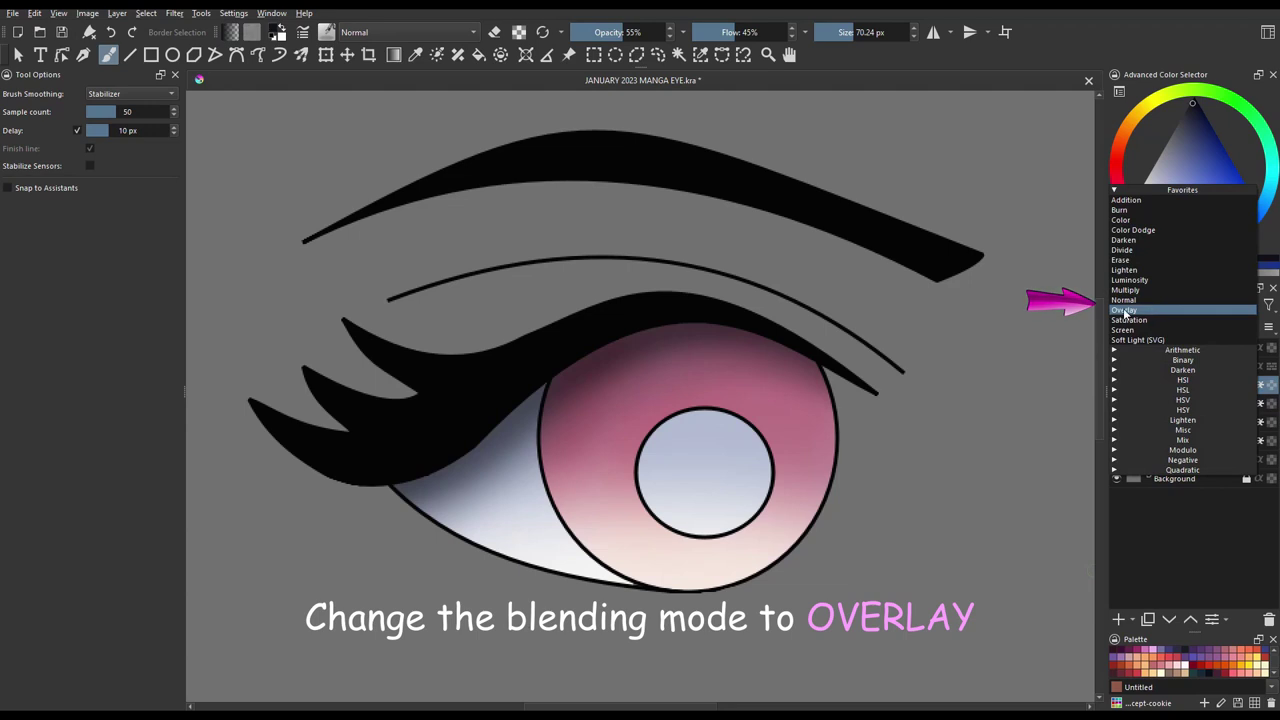
pyautogui.click(1182, 310)
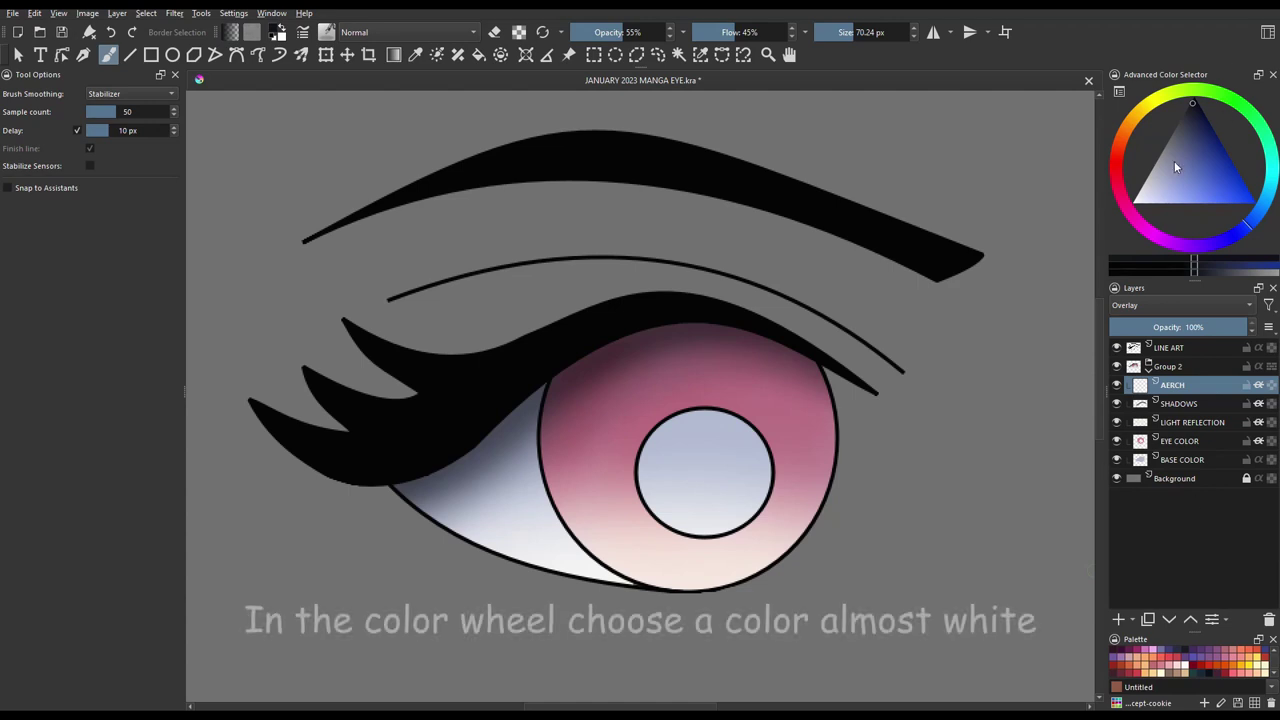
pyautogui.click(1142, 200)
pyautogui.moveTo(1140, 201); pyautogui.dragTo(1139, 204)
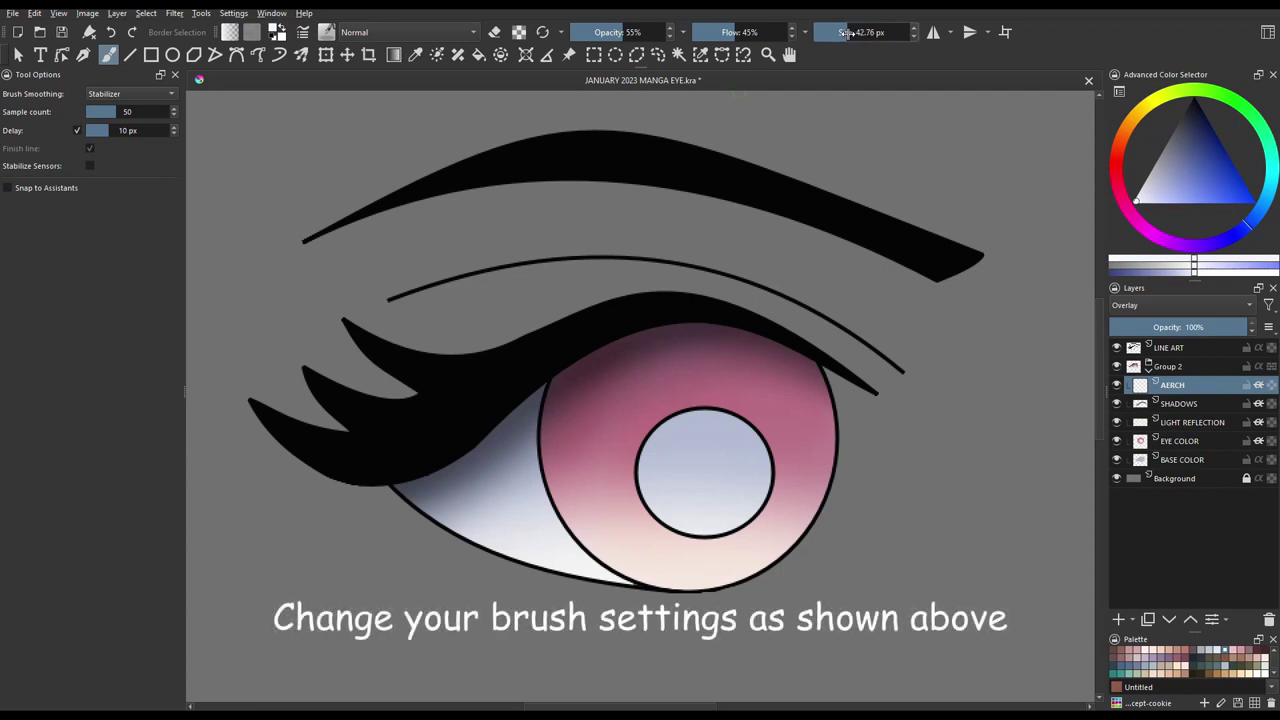
# Set brush flow and opacity to 100% and paint a light arch below the pupil
pyautogui.moveTo(740, 32); pyautogui.dragTo(798, 32)
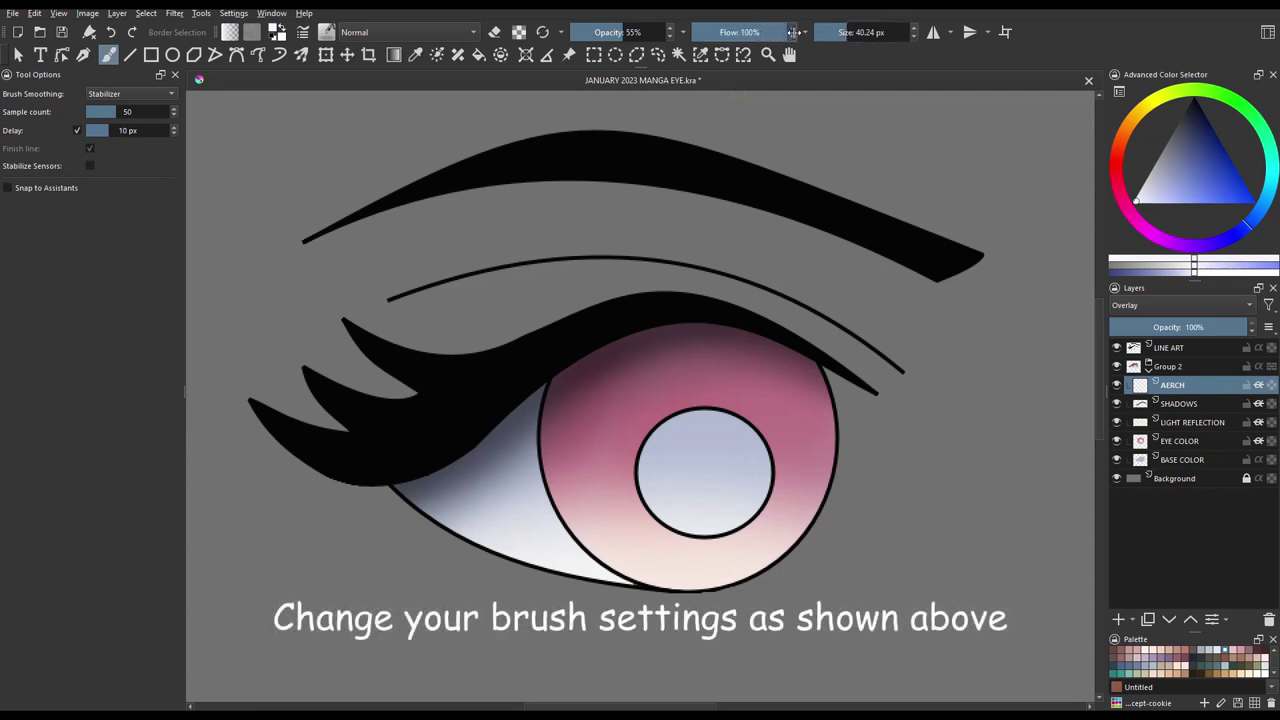
pyautogui.moveTo(624, 32); pyautogui.dragTo(672, 31)
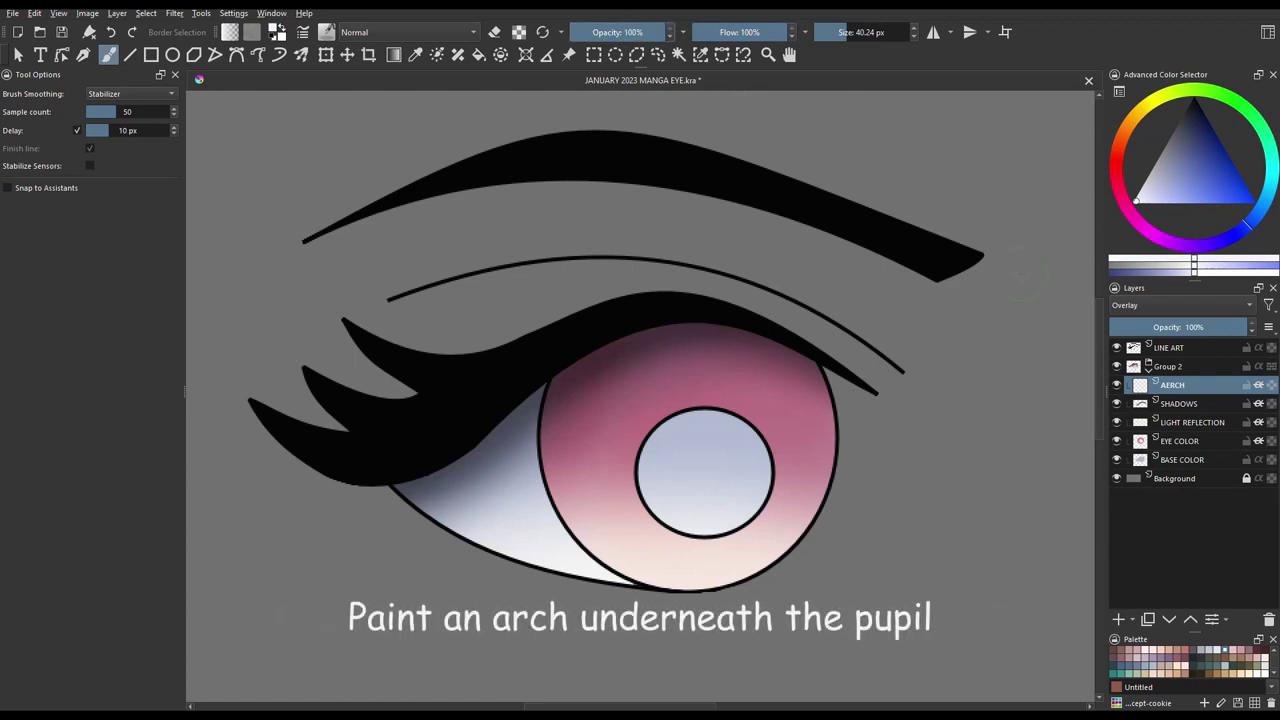
pyautogui.moveTo(596, 453); pyautogui.dragTo(747, 558)
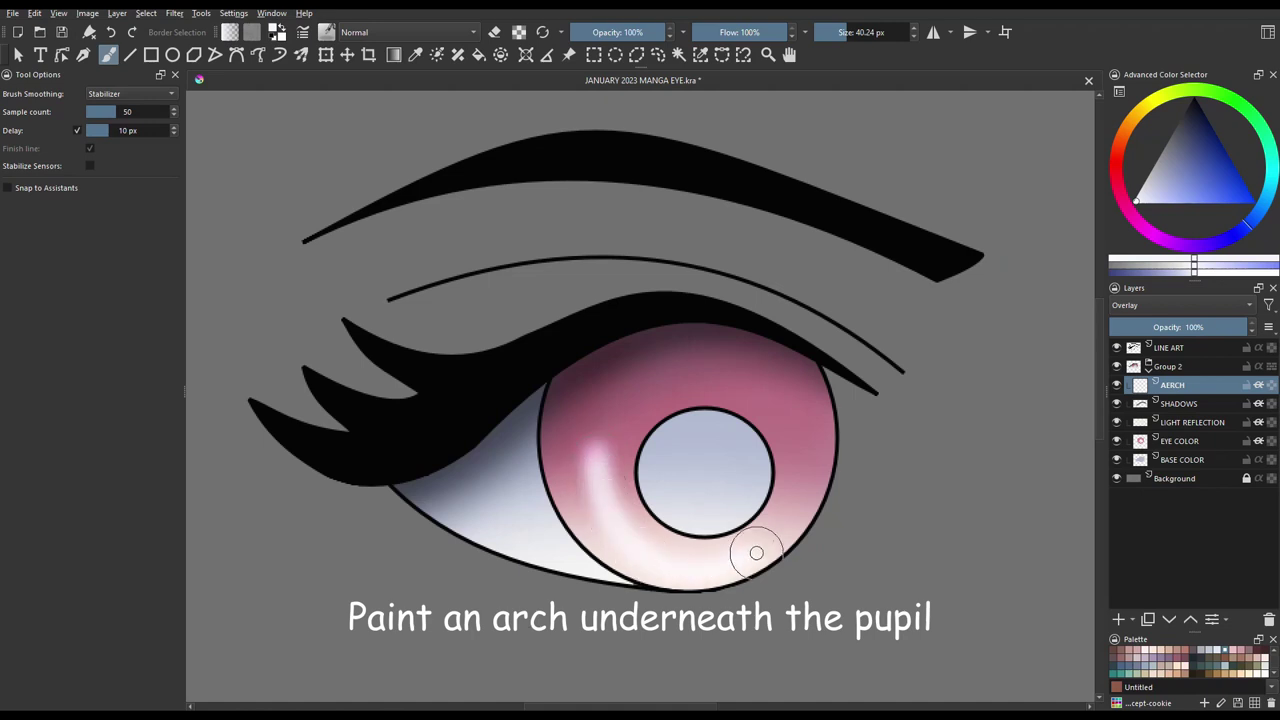
pyautogui.moveTo(747, 558); pyautogui.dragTo(812, 442)
# Add and strengthen light highlights on both sides and the bottom of the iris
pyautogui.moveTo(591, 449)
pyautogui.mouseDown()
pyautogui.moveTo(619, 525)
pyautogui.moveTo(785, 522)
pyautogui.moveTo(808, 438)
pyautogui.mouseUp()
pyautogui.moveTo(670, 563)
pyautogui.mouseDown()
pyautogui.moveTo(608, 514)
pyautogui.moveTo(600, 471)
pyautogui.moveTo(616, 405)
pyautogui.mouseUp()
pyautogui.moveTo(606, 510)
pyautogui.mouseDown()
pyautogui.moveTo(657, 560)
pyautogui.moveTo(723, 563)
pyautogui.moveTo(766, 531)
pyautogui.moveTo(800, 443)
pyautogui.mouseUp()
pyautogui.moveTo(610, 460)
pyautogui.mouseDown()
pyautogui.moveTo(608, 414)
pyautogui.moveTo(608, 514)
pyautogui.moveTo(666, 557)
pyautogui.moveTo(751, 551)
pyautogui.moveTo(806, 471)
pyautogui.moveTo(803, 418)
pyautogui.mouseUp()
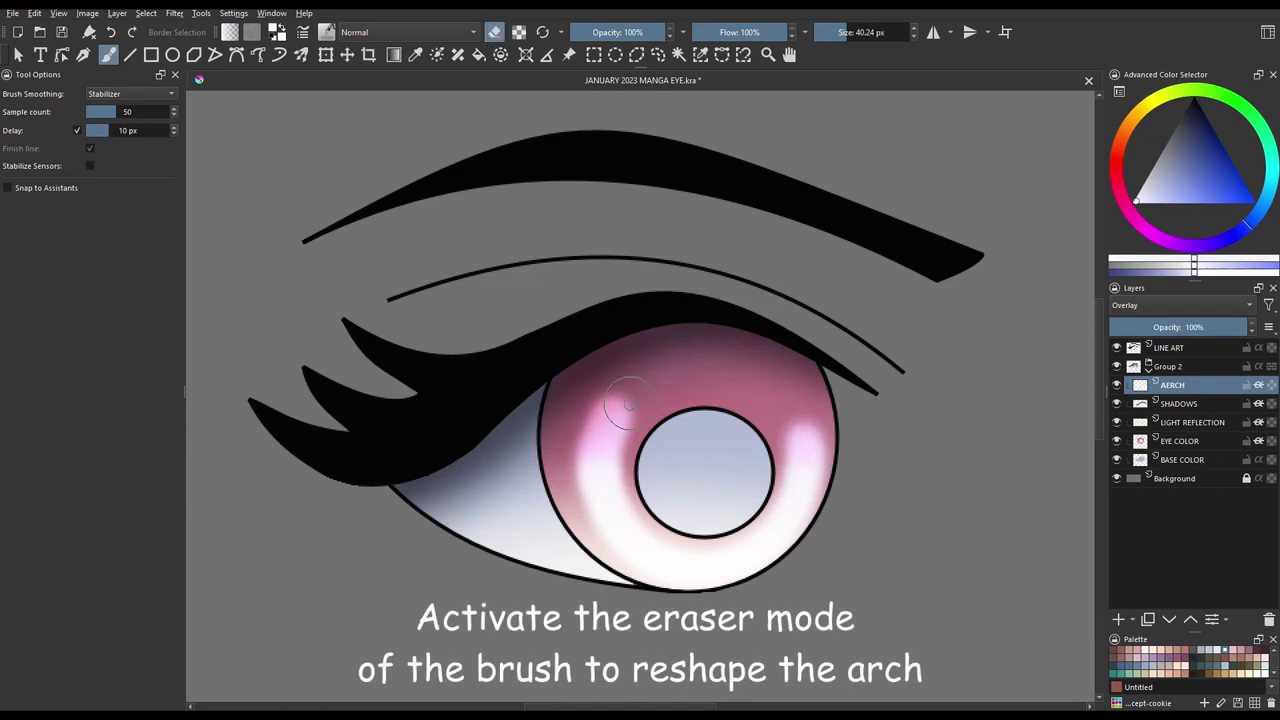
# Erase parts of the lower arch and trim the left and right iris highlights into streaks
pyautogui.moveTo(772, 455)
pyautogui.mouseDown()
pyautogui.moveTo(760, 500)
pyautogui.moveTo(729, 531)
pyautogui.moveTo(691, 540)
pyautogui.moveTo(651, 526)
pyautogui.moveTo(614, 486)
pyautogui.moveTo(618, 400)
pyautogui.moveTo(586, 366)
pyautogui.moveTo(576, 518)
pyautogui.moveTo(607, 572)
pyautogui.mouseUp()
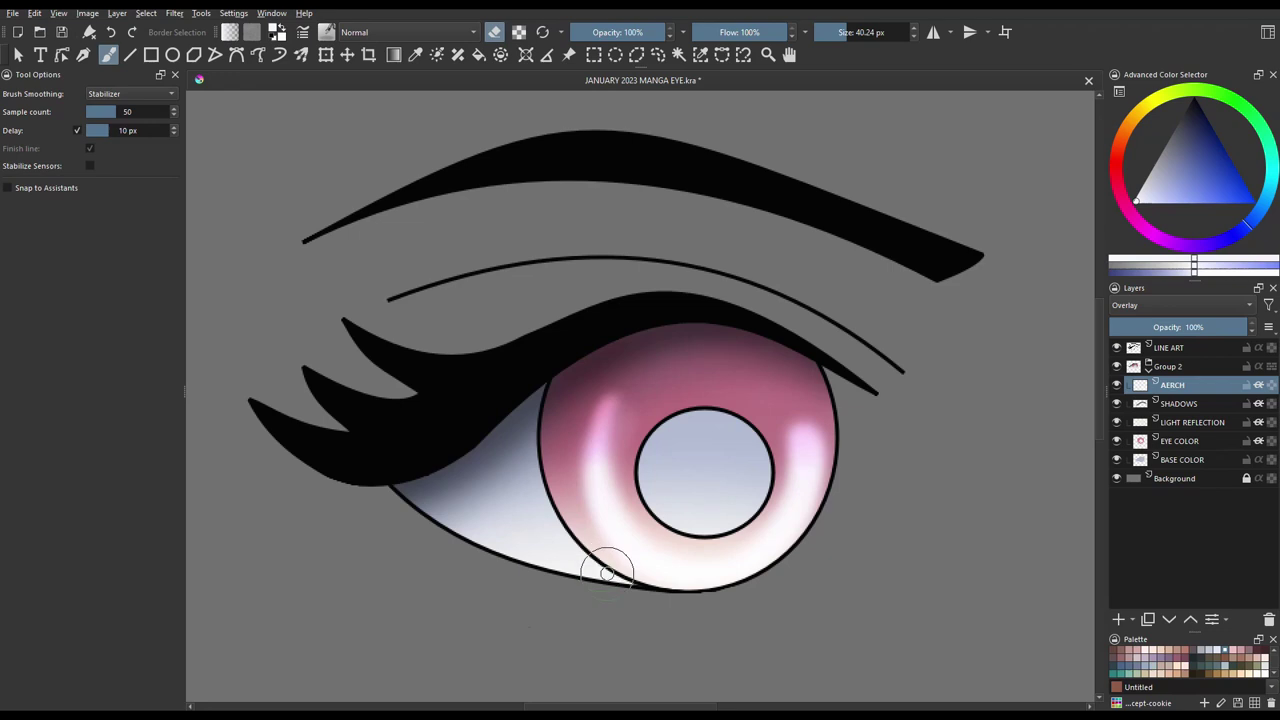
pyautogui.moveTo(797, 540)
pyautogui.mouseDown()
pyautogui.moveTo(815, 480)
pyautogui.moveTo(810, 400)
pyautogui.moveTo(816, 457)
pyautogui.mouseUp()
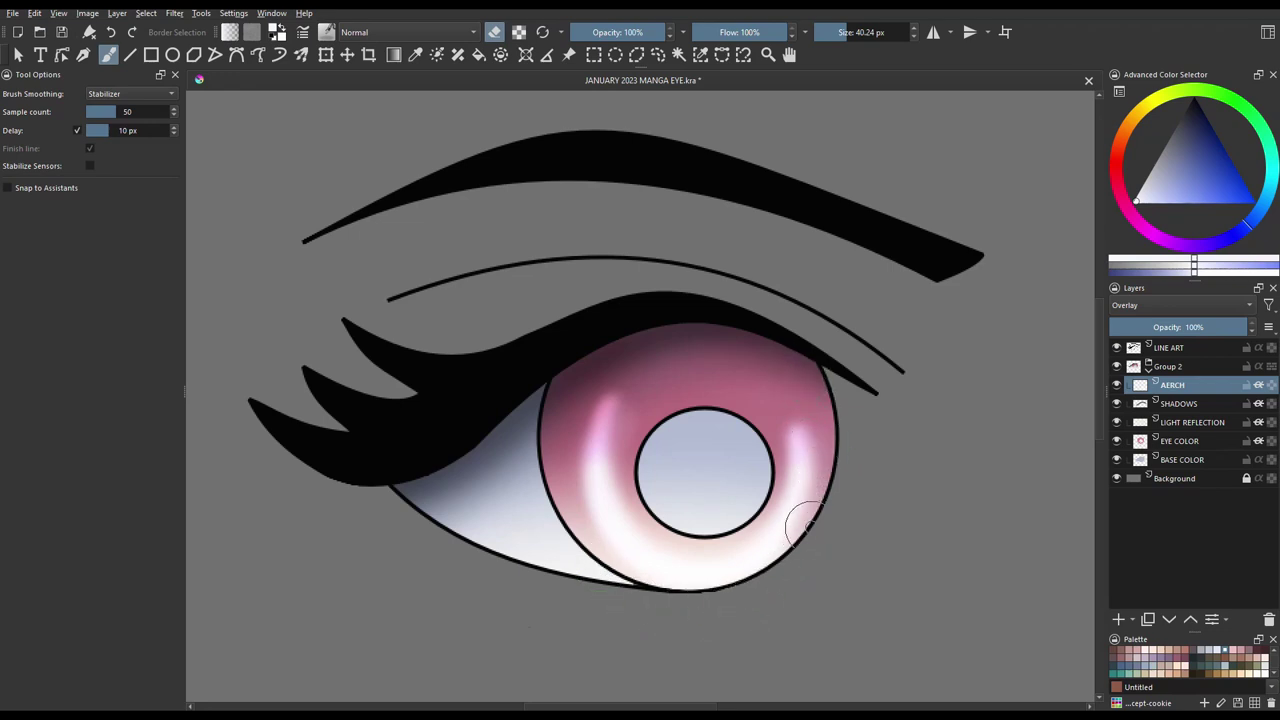
pyautogui.moveTo(805, 533); pyautogui.dragTo(815, 436)
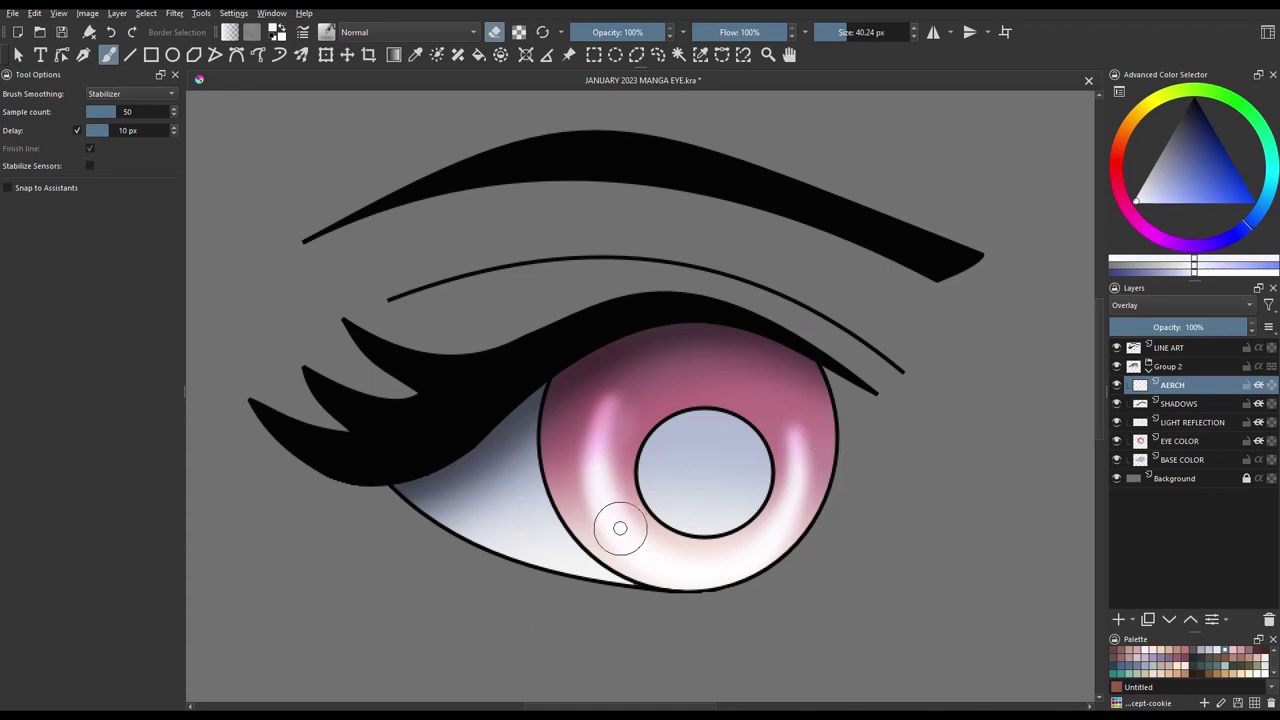
pyautogui.moveTo(655, 519); pyautogui.dragTo(592, 380)
pyautogui.moveTo(682, 534)
pyautogui.mouseDown()
pyautogui.moveTo(630, 480)
pyautogui.moveTo(620, 382)
pyautogui.mouseUp()
pyautogui.moveTo(598, 574)
pyautogui.mouseDown()
pyautogui.moveTo(571, 491)
pyautogui.moveTo(575, 430)
pyautogui.mouseUp()
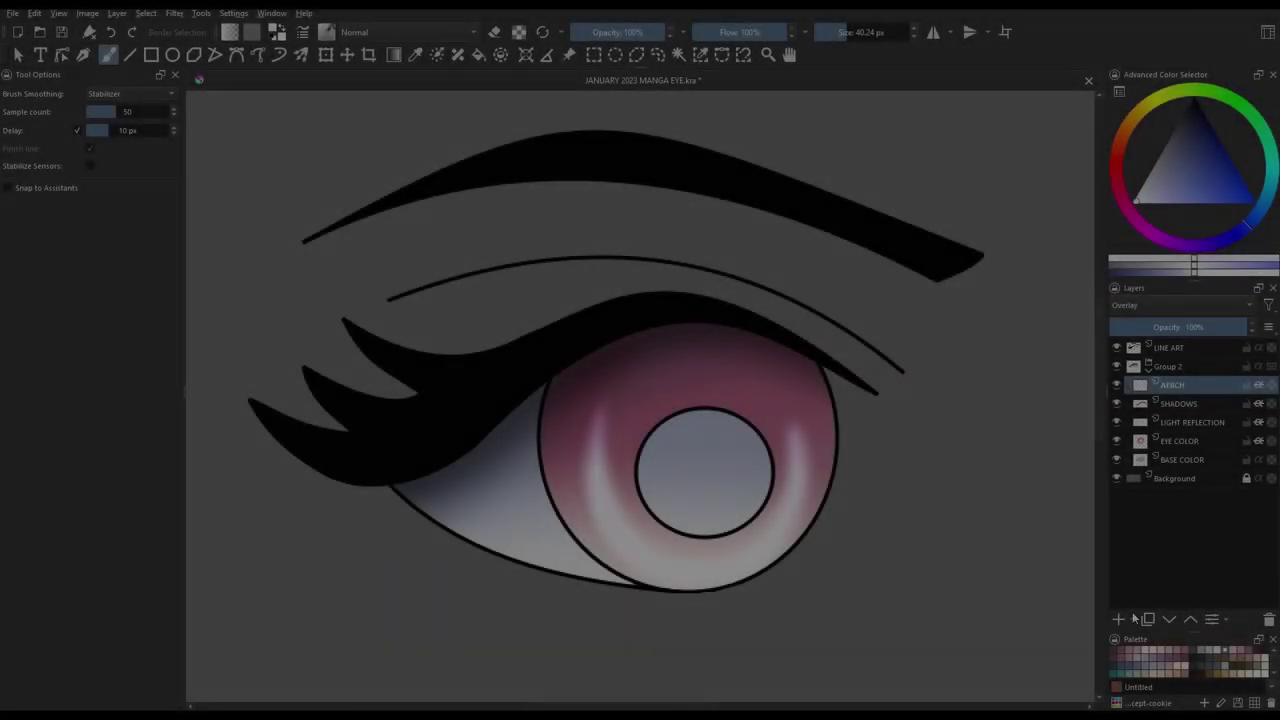
# Add an Overlay layer LINES above AERCH with alpha inheritance, and set brush size to 4 px
pyautogui.click(1117, 619)
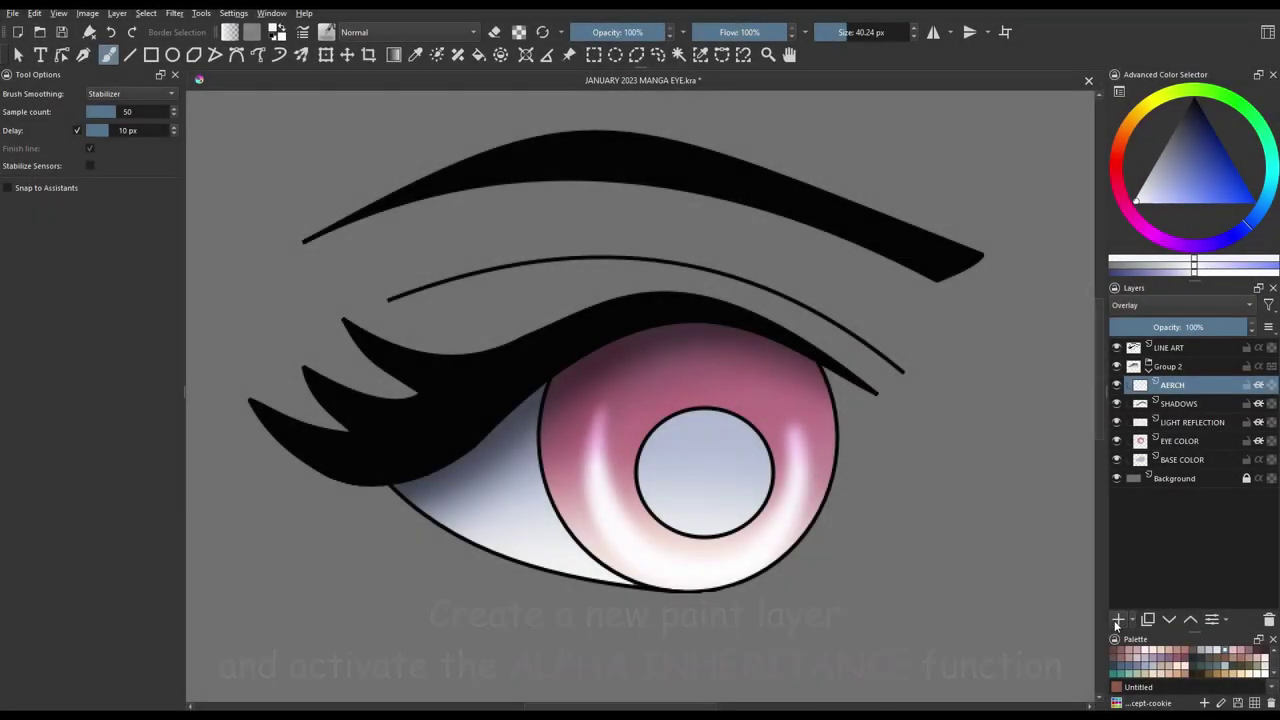
pyautogui.click(1258, 386)
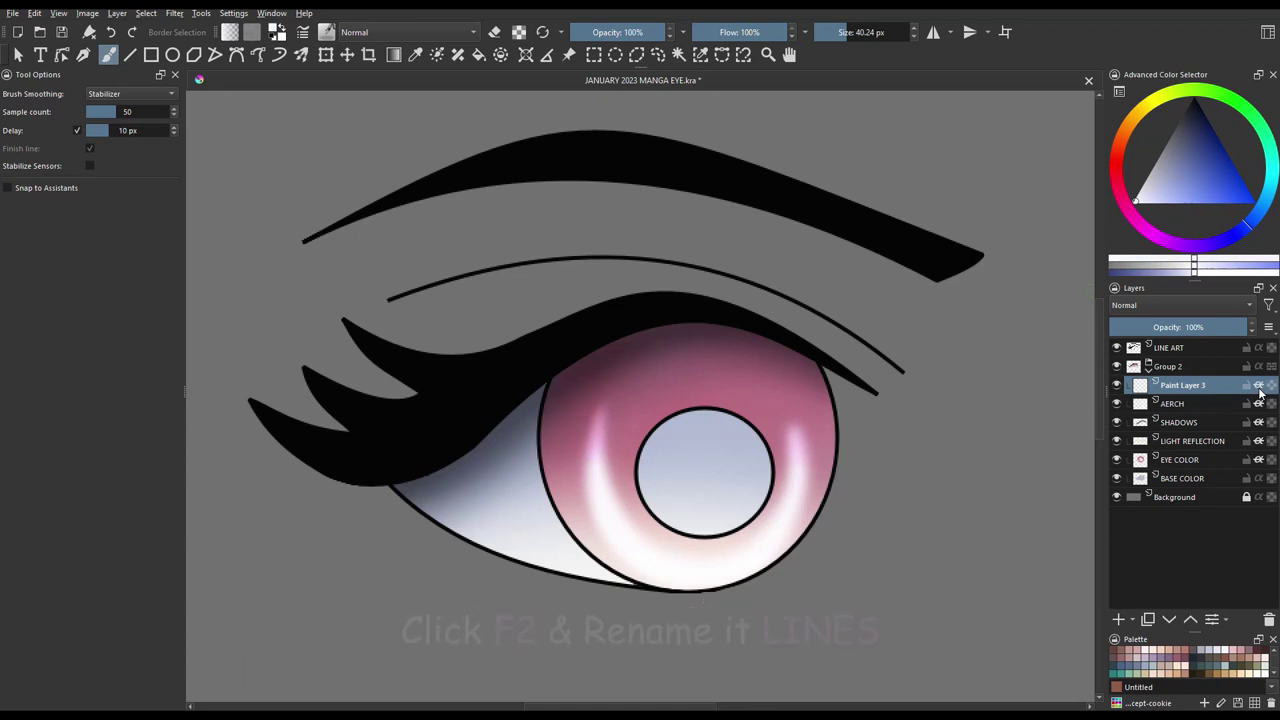
pyautogui.press('F2')
pyautogui.write('LINES')
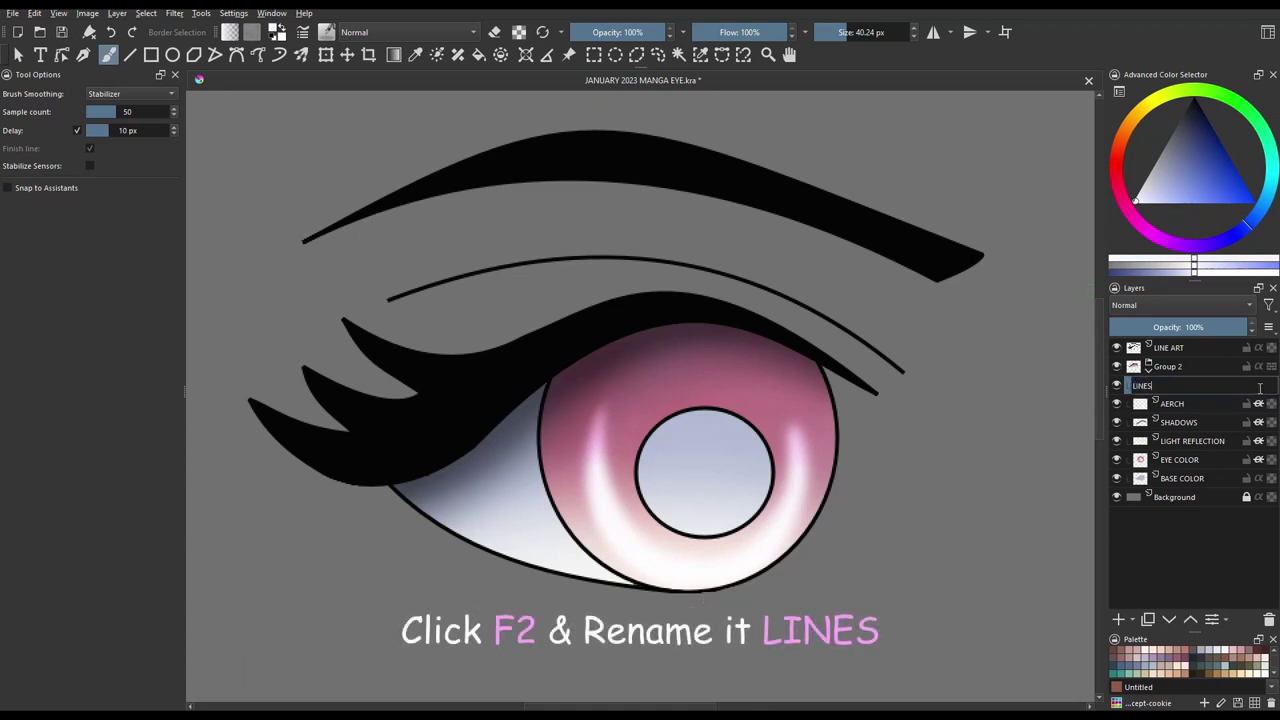
pyautogui.press('Return')
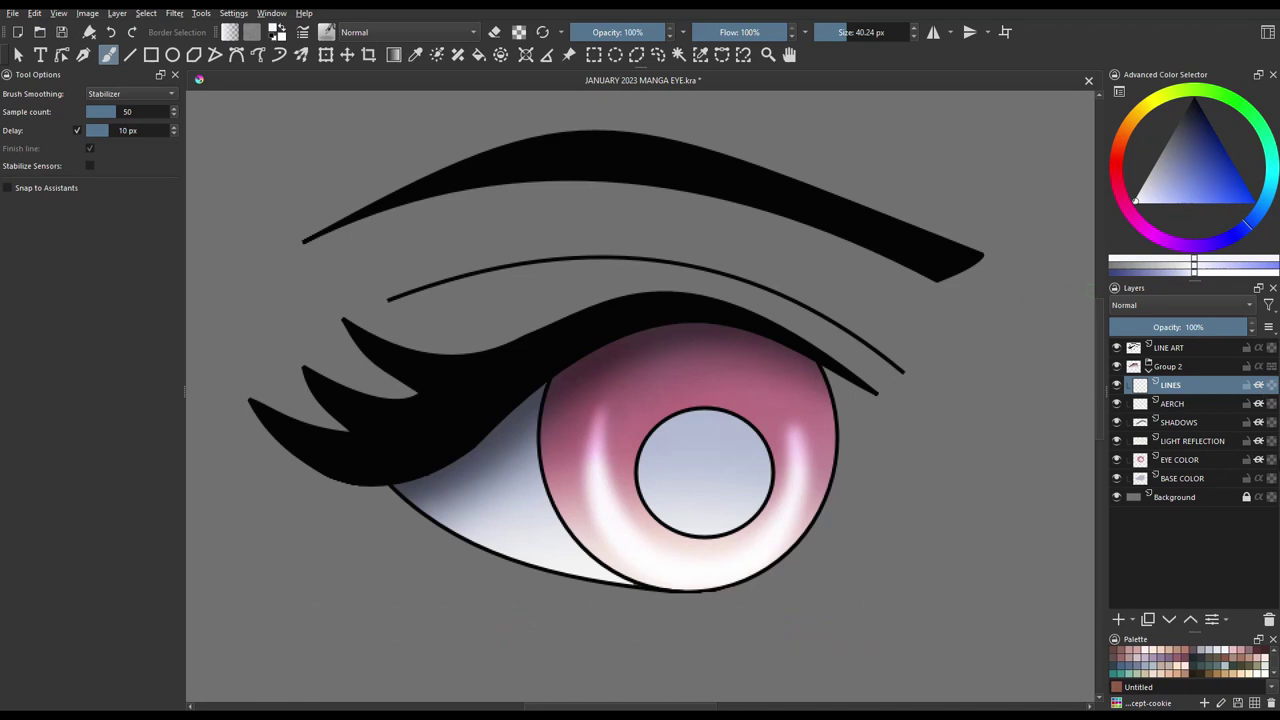
pyautogui.click(1170, 303)
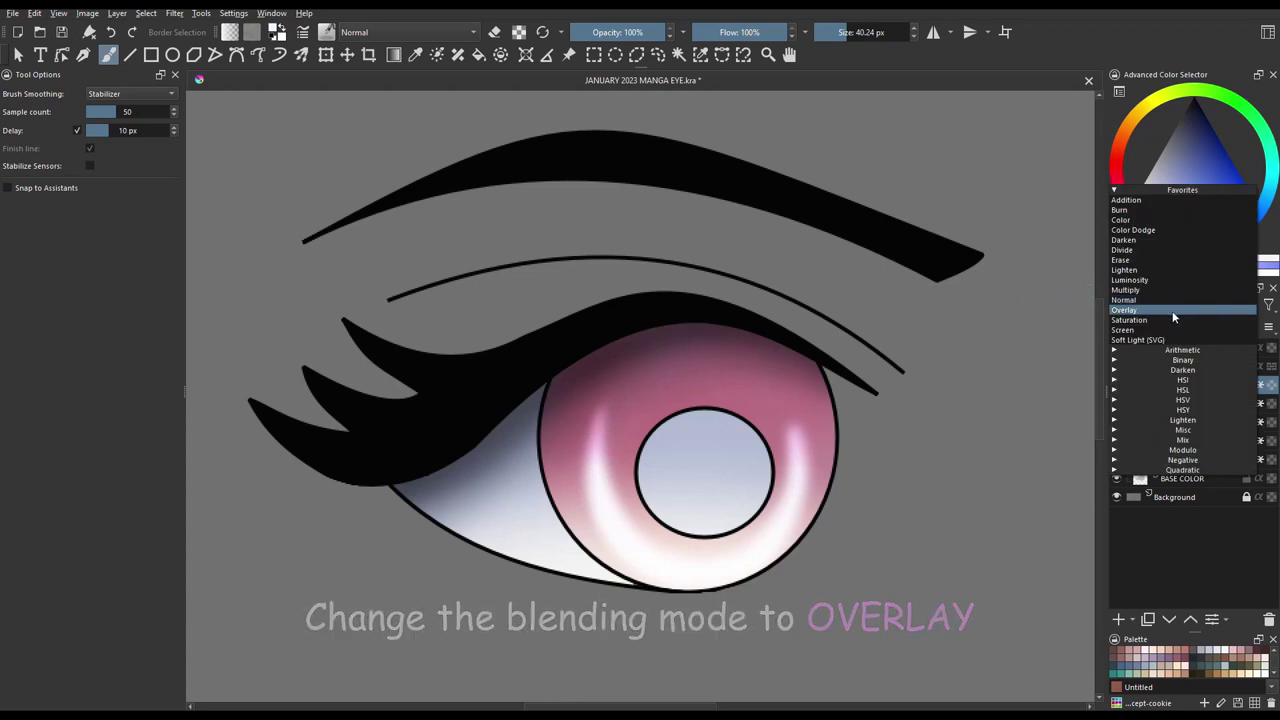
pyautogui.click(1156, 309)
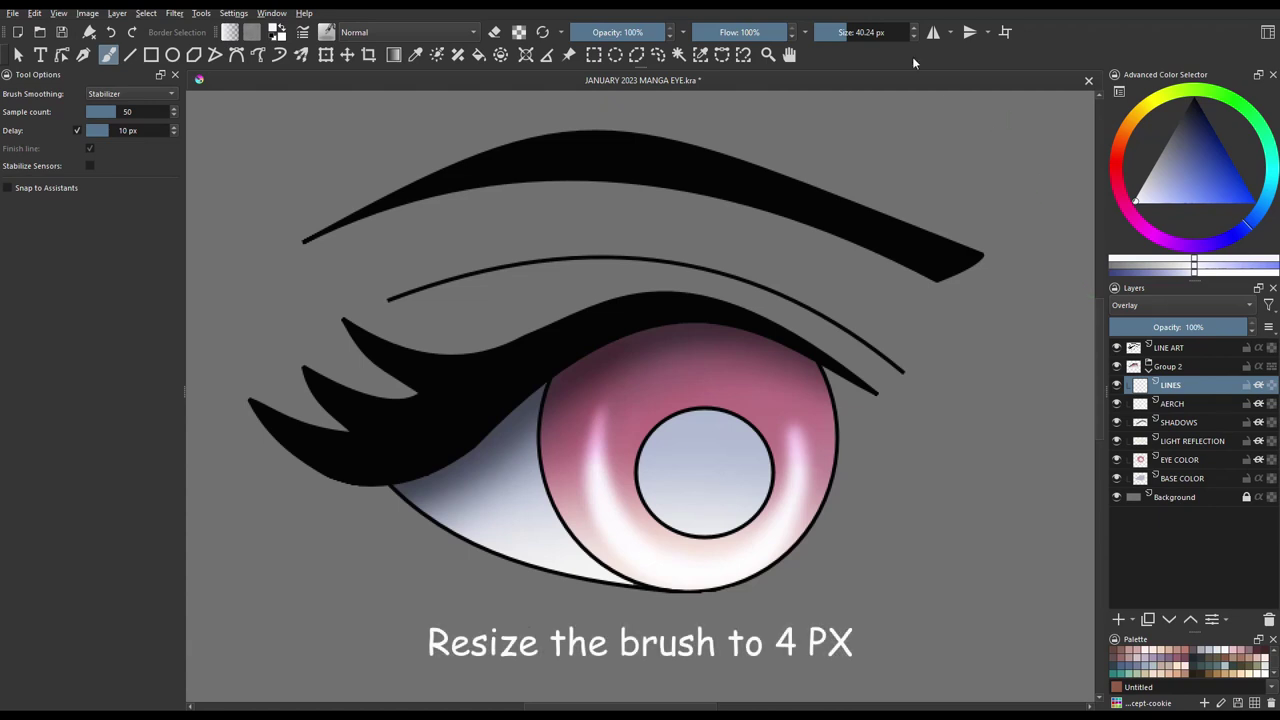
pyautogui.moveTo(862, 37); pyautogui.dragTo(828, 33)
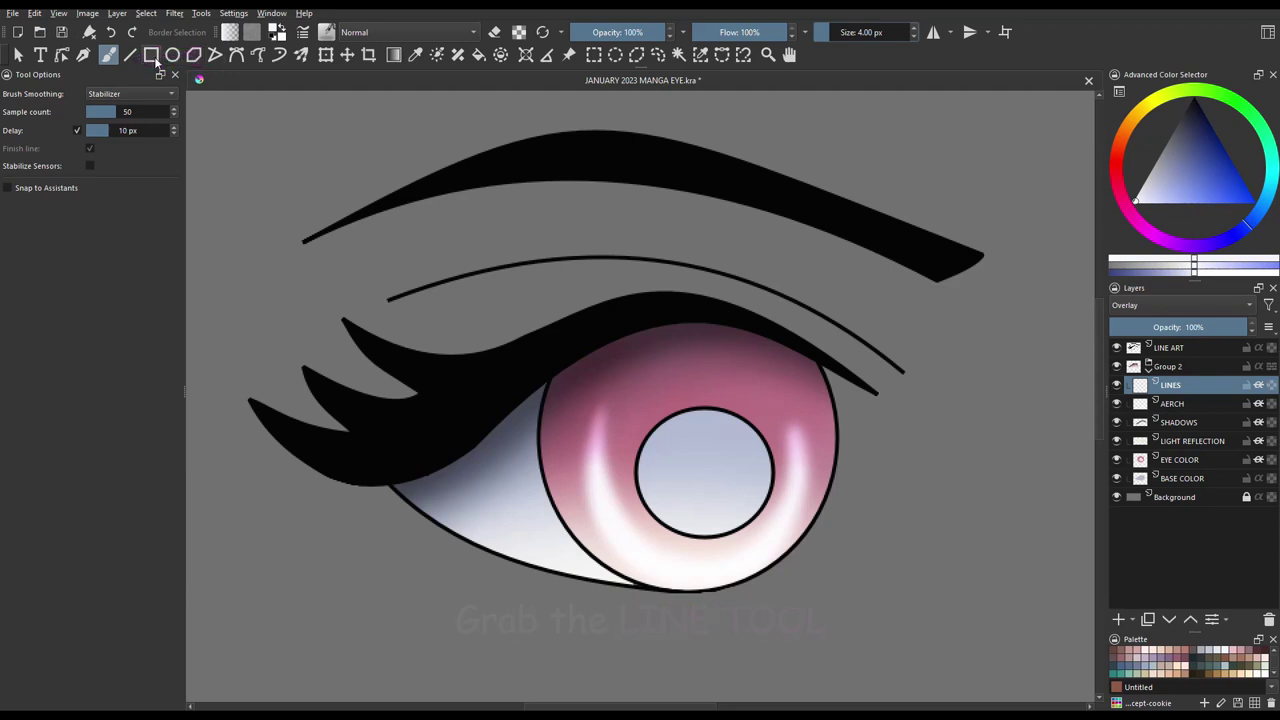
# Draw thin straight light rays radiating outward from the pupil across the iris
pyautogui.click(132, 57)
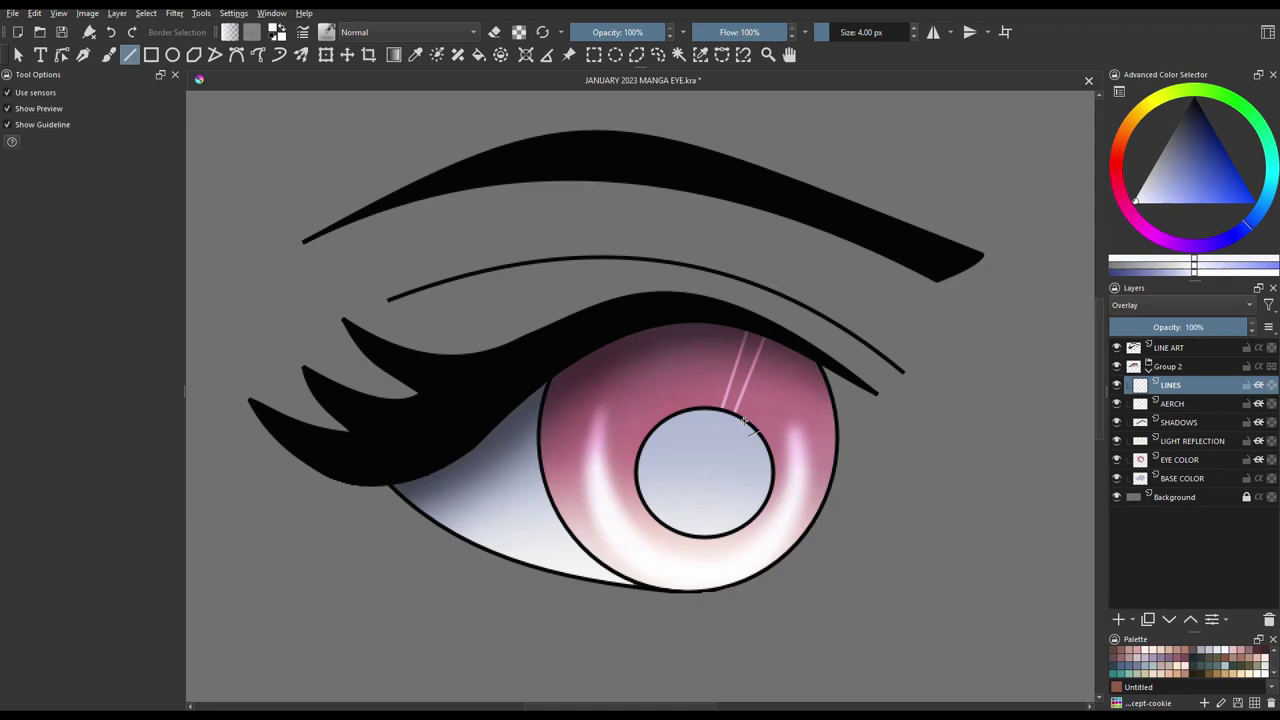
pyautogui.moveTo(815, 380); pyautogui.dragTo(815, 378)
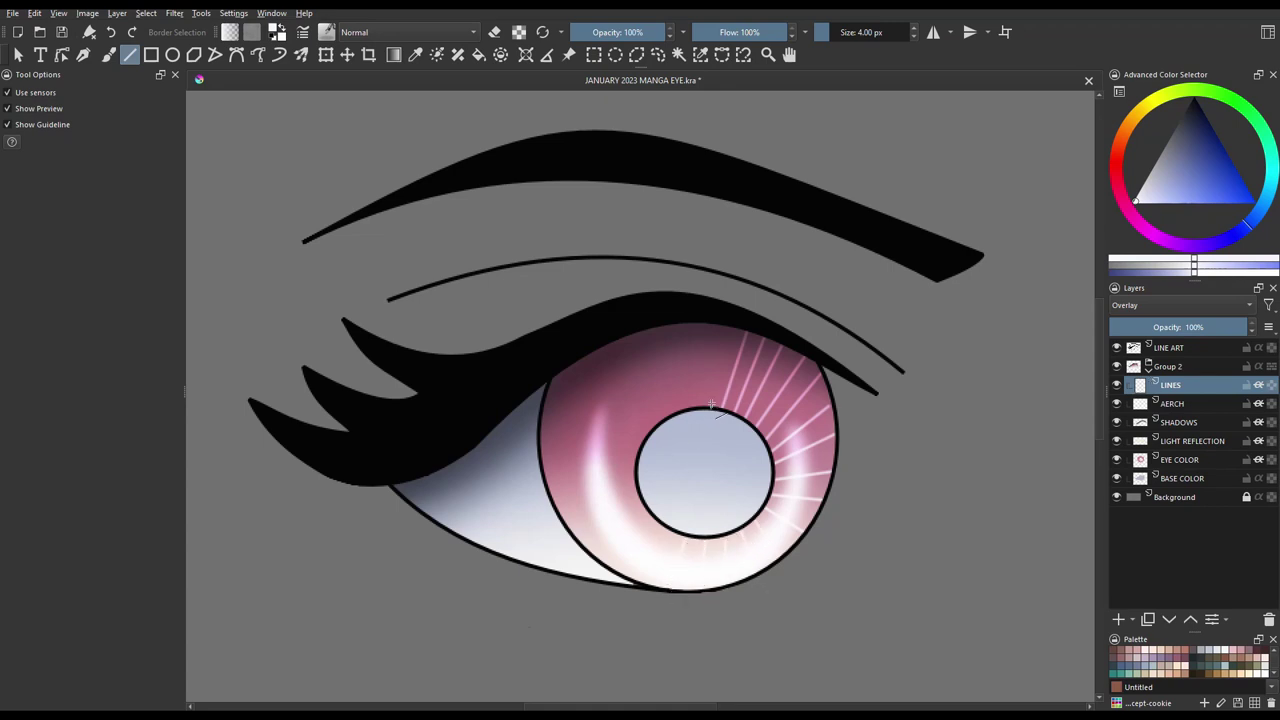
pyautogui.moveTo(675, 346); pyautogui.dragTo(677, 325)
pyautogui.moveTo(667, 414)
pyautogui.mouseDown()
pyautogui.moveTo(647, 333)
pyautogui.moveTo(608, 346)
pyautogui.mouseUp()
pyautogui.moveTo(645, 433)
pyautogui.mouseDown()
pyautogui.moveTo(572, 371)
pyautogui.moveTo(547, 402)
pyautogui.mouseUp()
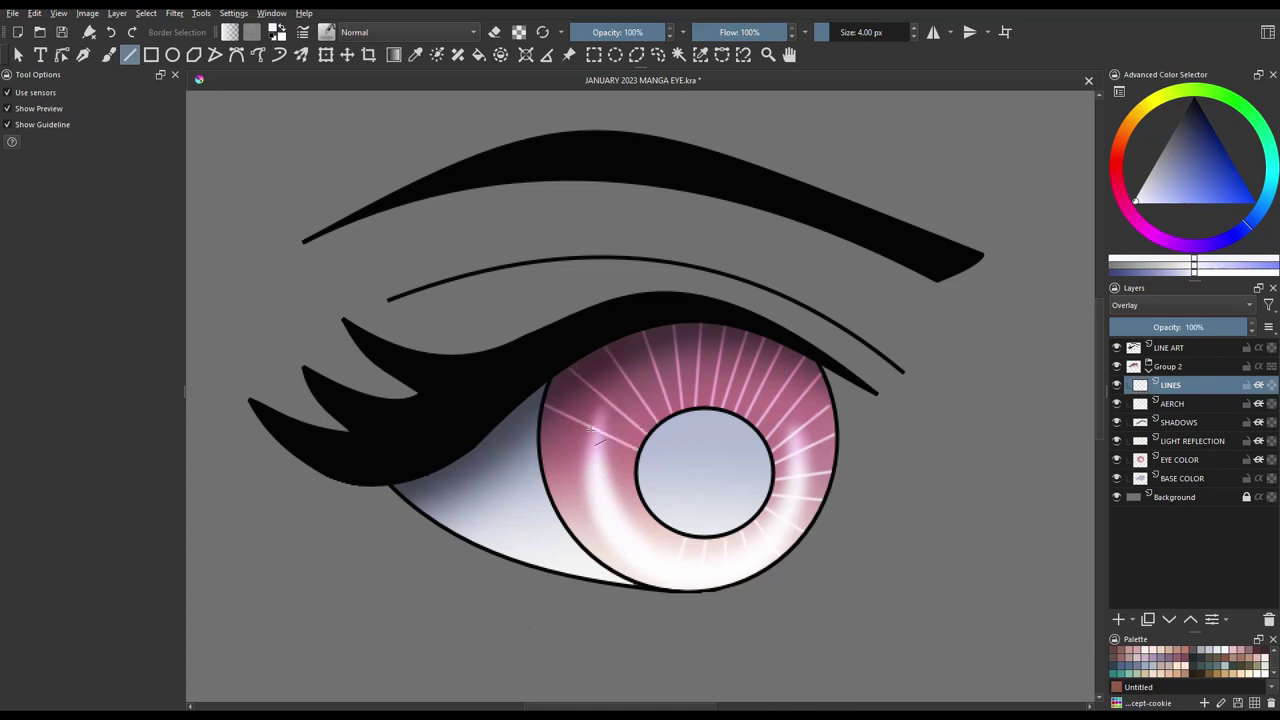
pyautogui.moveTo(634, 483); pyautogui.dragTo(556, 492)
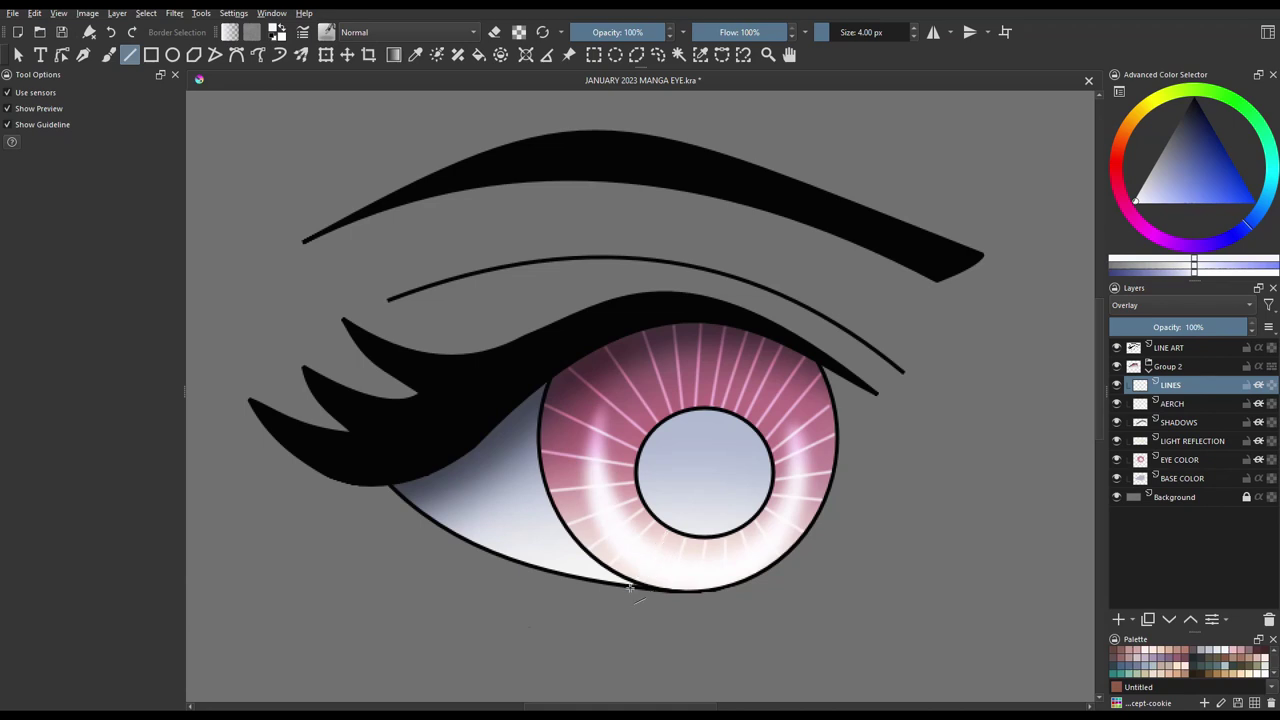
# Return to the freehand brush and fade the rays layer to 25% opacity
pyautogui.press('b')
pyautogui.moveTo(1214, 326); pyautogui.dragTo(1180, 327)
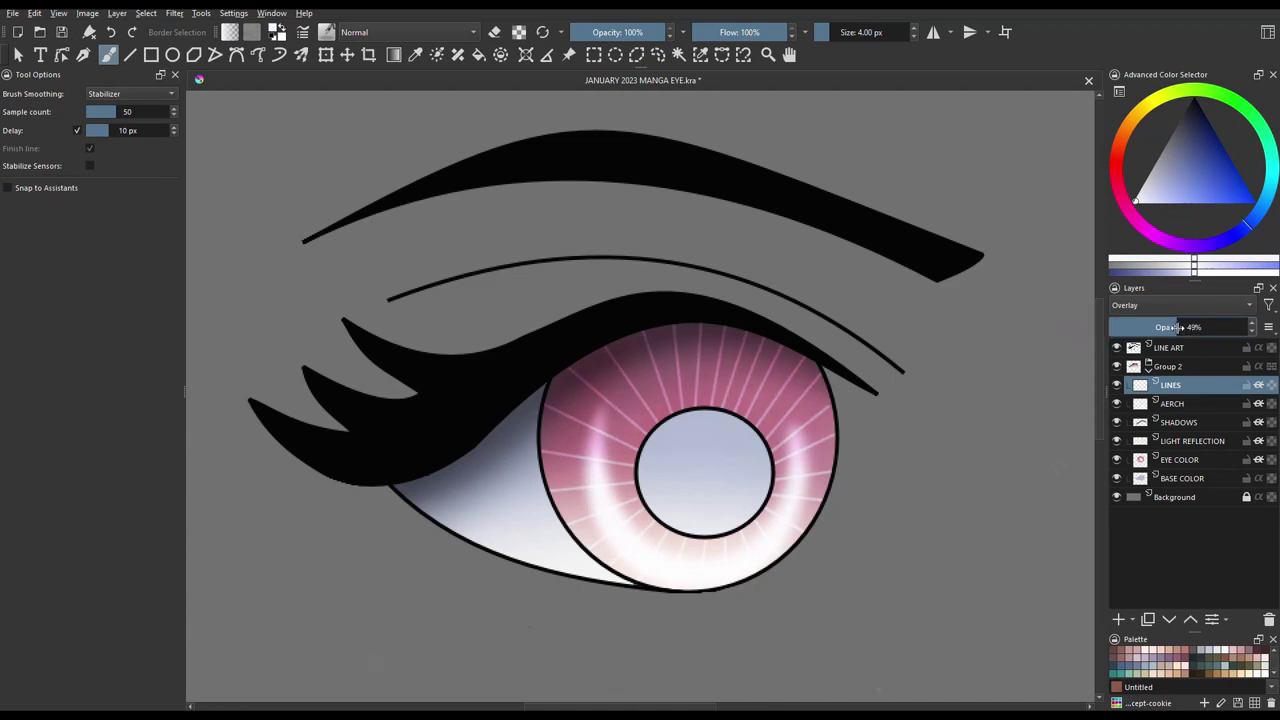
pyautogui.moveTo(1167, 327); pyautogui.dragTo(1151, 330)
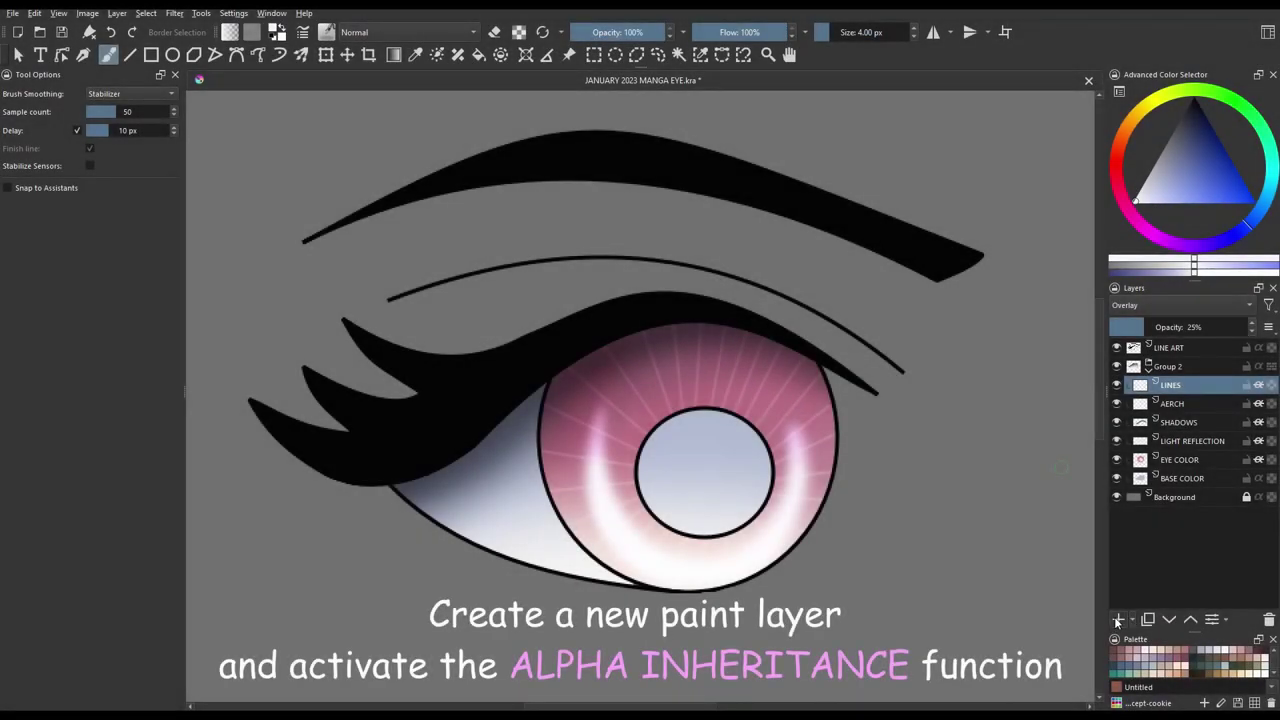
# Add a layer named PINK and set a large light-pink brush at 53% opacity, 46% flow
pyautogui.click(1117, 620)
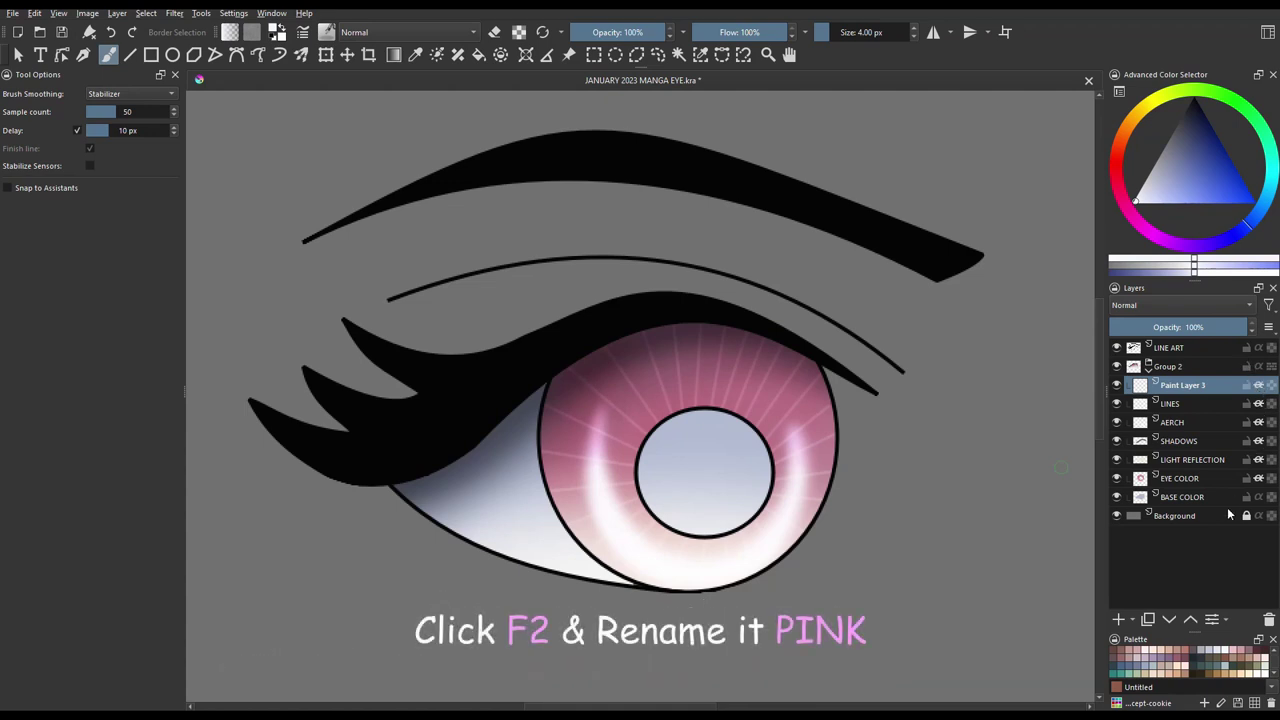
pyautogui.press('F2')
pyautogui.write('PINK')
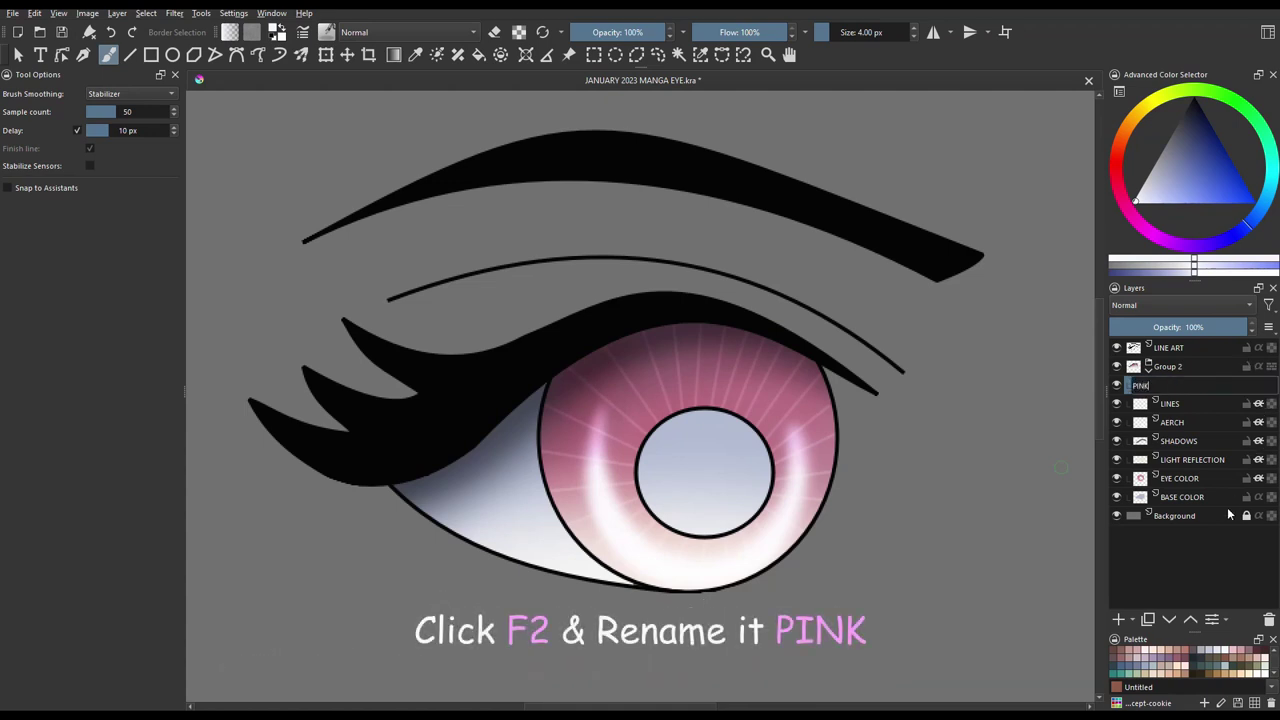
pyautogui.press('Return')
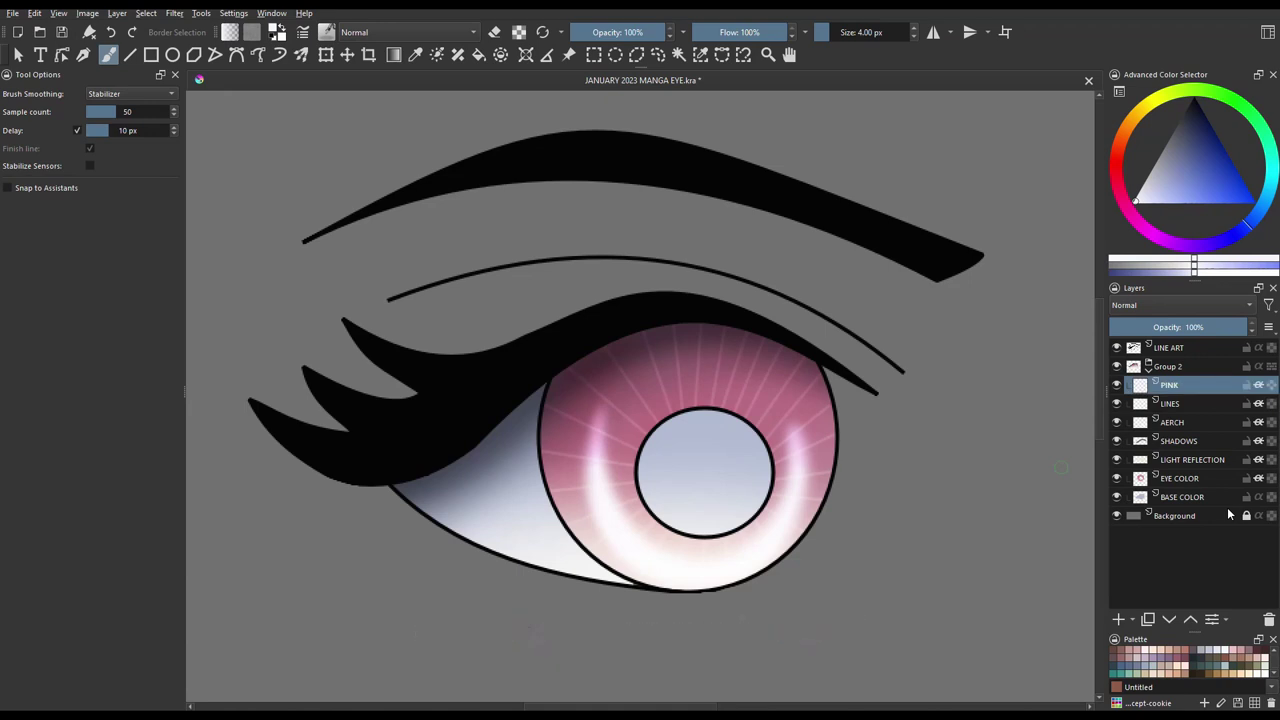
pyautogui.click(628, 31)
pyautogui.moveTo(767, 31); pyautogui.dragTo(742, 32)
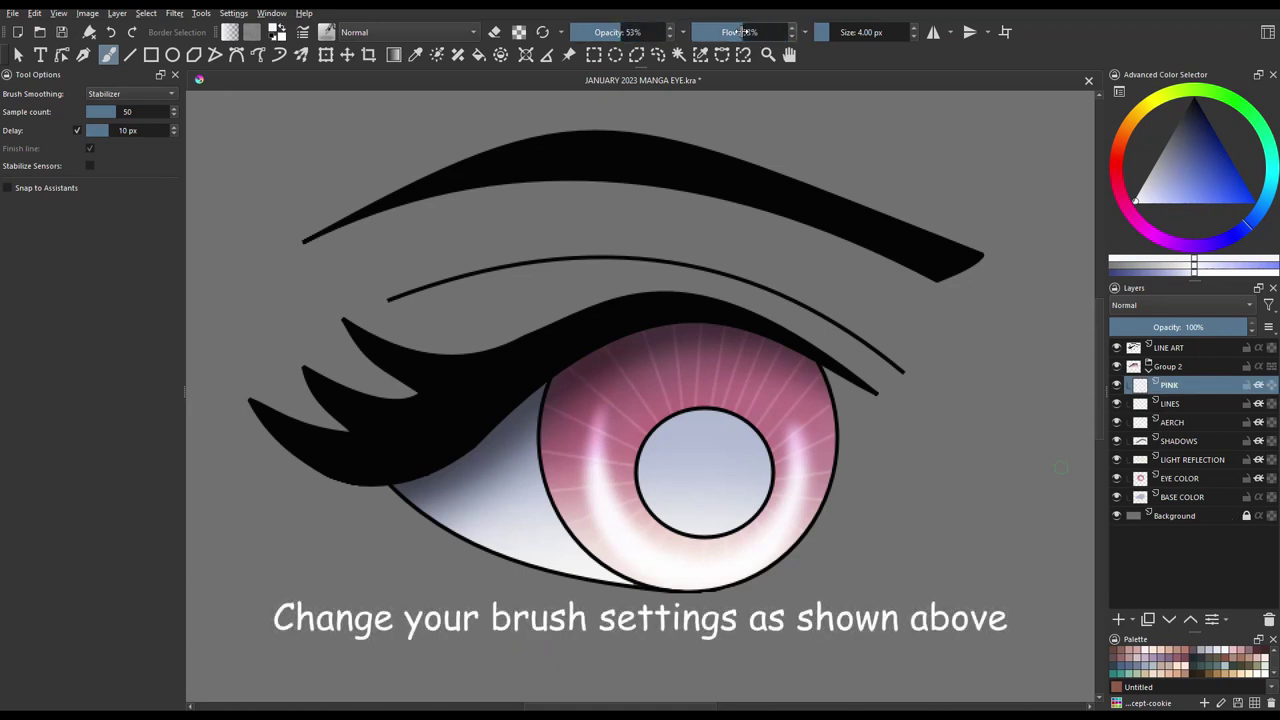
pyautogui.moveTo(823, 32); pyautogui.dragTo(845, 32)
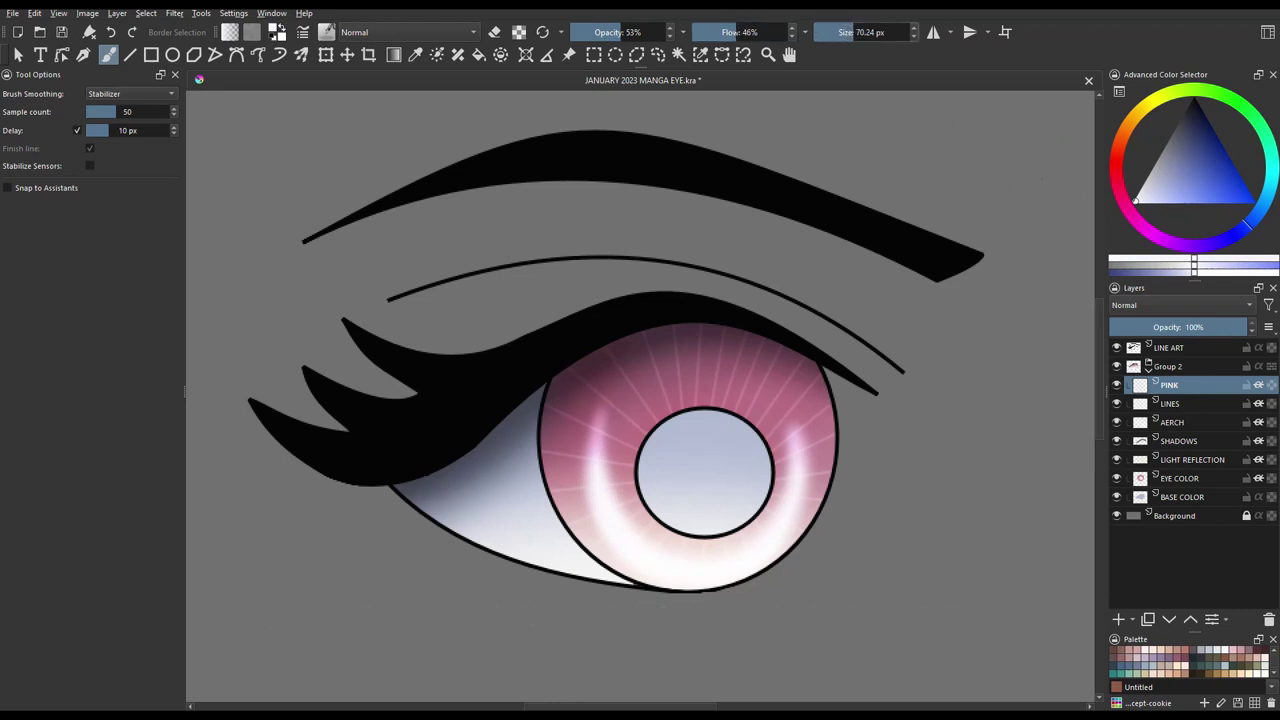
pyautogui.click(1146, 210)
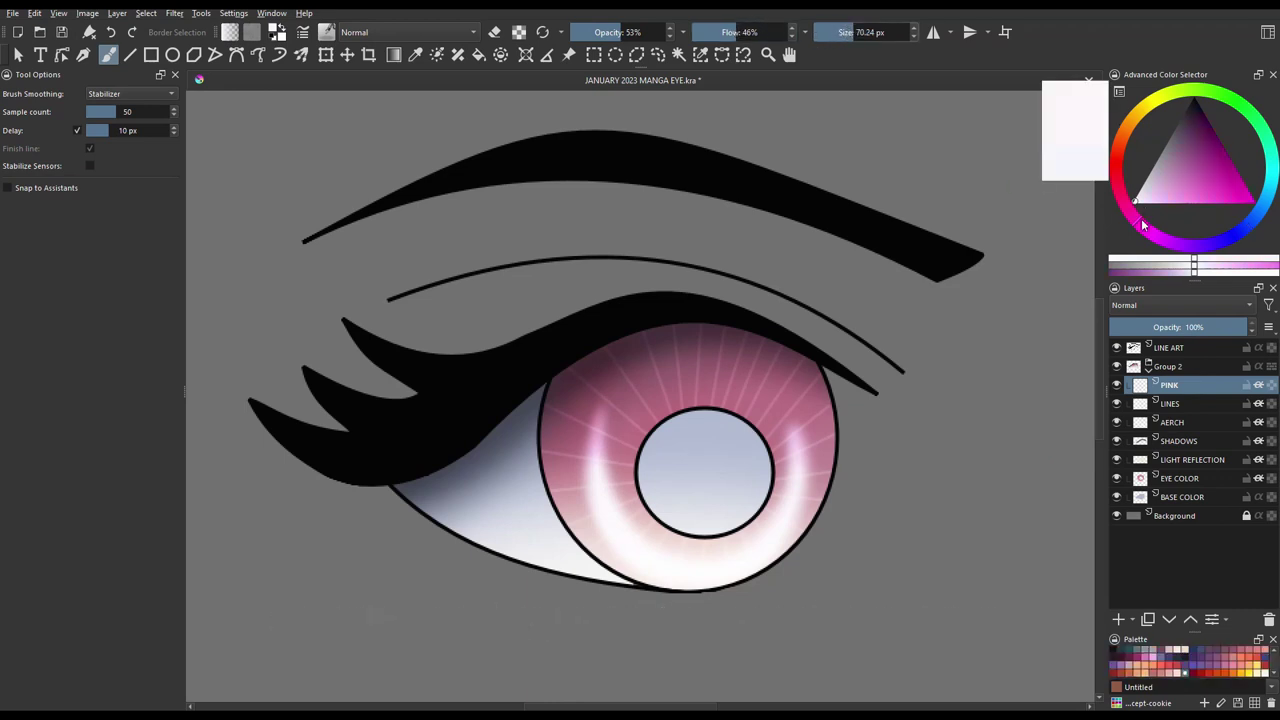
pyautogui.click(1191, 199)
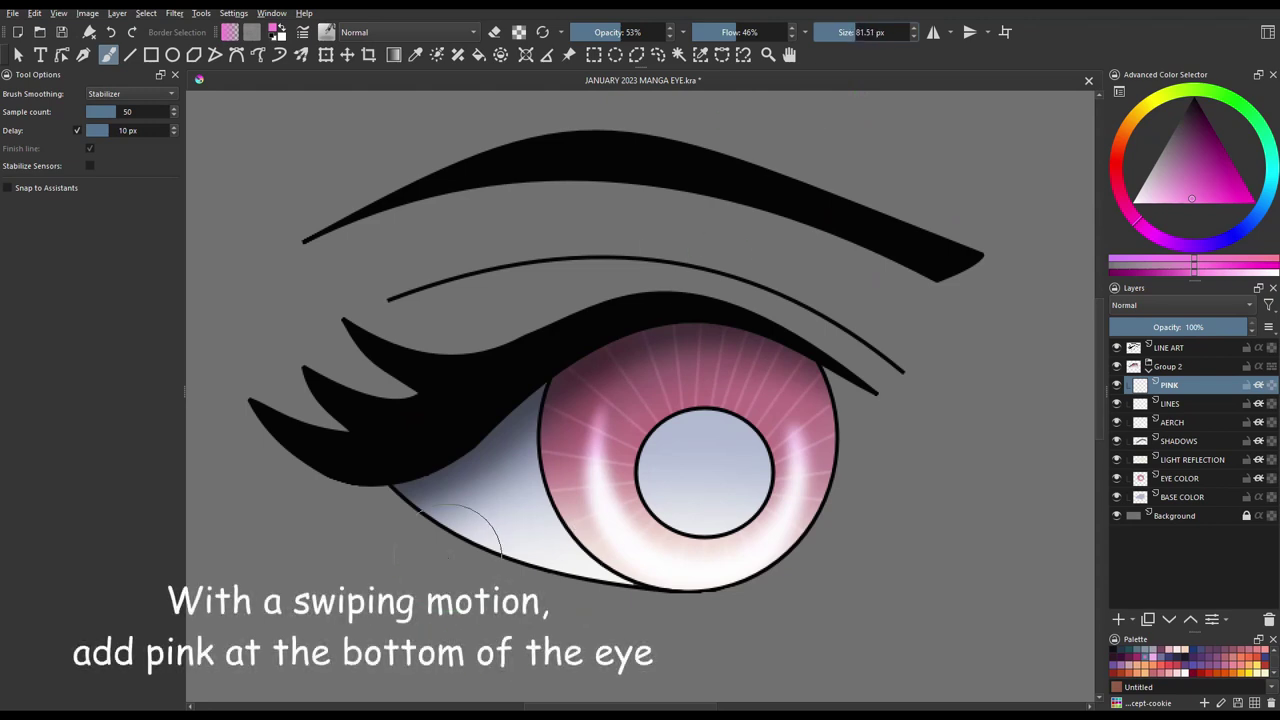
# Paint soft pink along the bottom of the eye white and fade the layer to 39%
pyautogui.moveTo(714, 566); pyautogui.dragTo(470, 545)
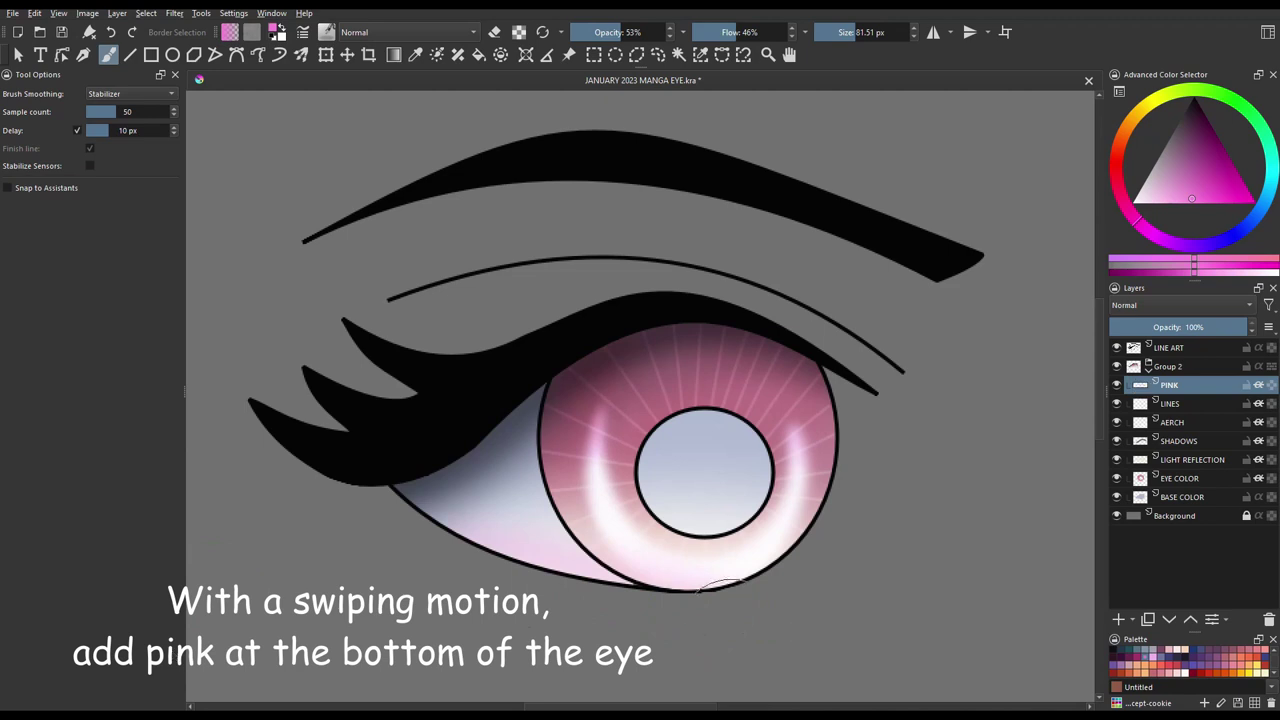
pyautogui.moveTo(714, 570); pyautogui.dragTo(530, 558)
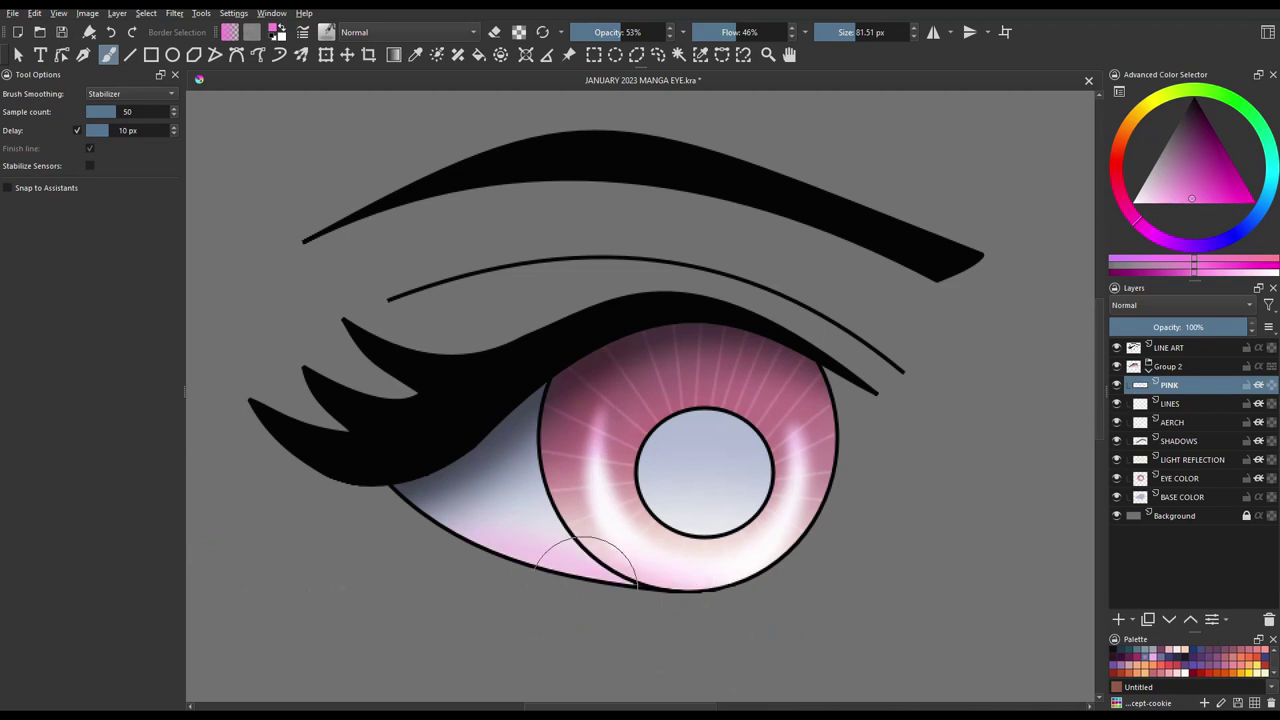
pyautogui.moveTo(1248, 327); pyautogui.dragTo(1202, 326)
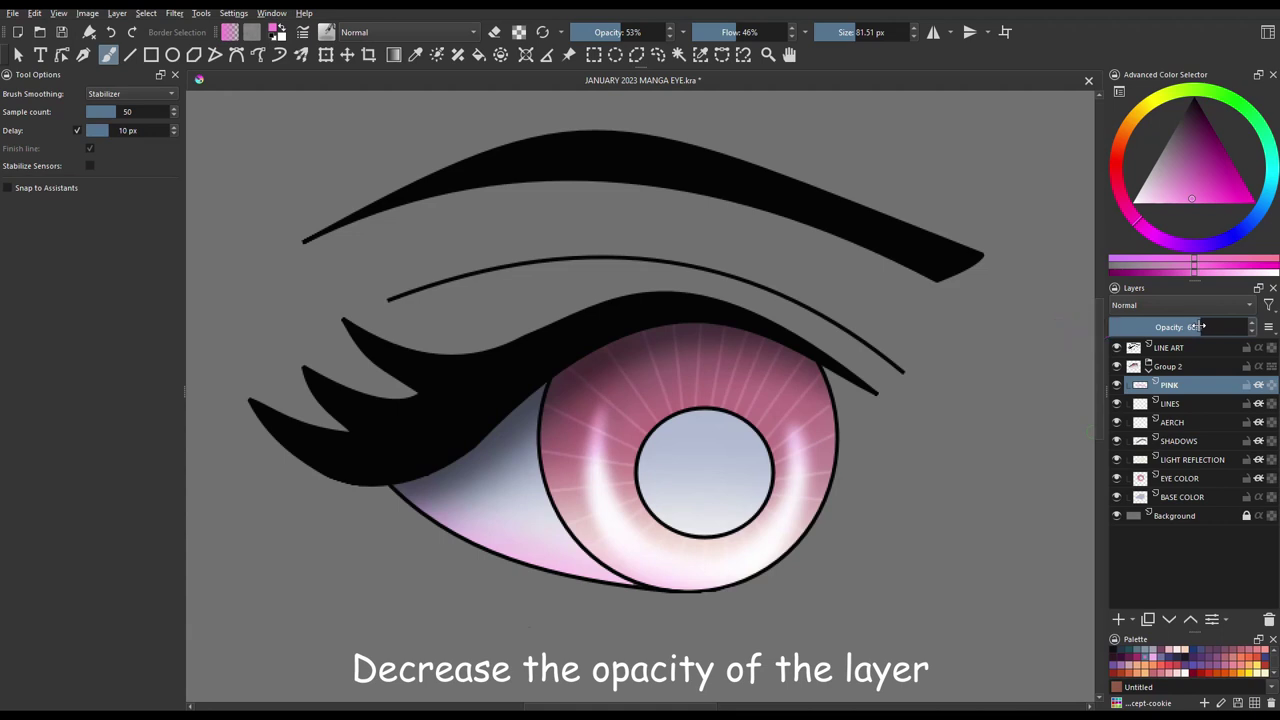
pyautogui.moveTo(1197, 327); pyautogui.dragTo(1180, 327)
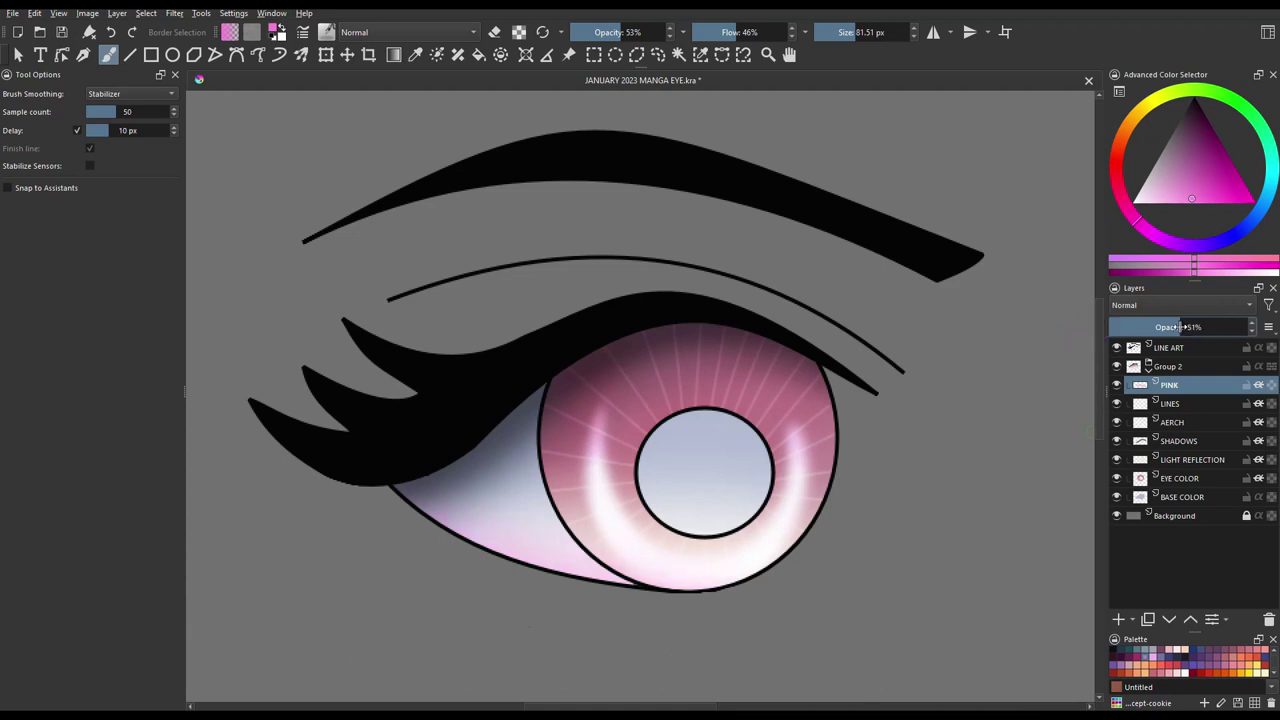
pyautogui.moveTo(1167, 329); pyautogui.dragTo(1166, 329)
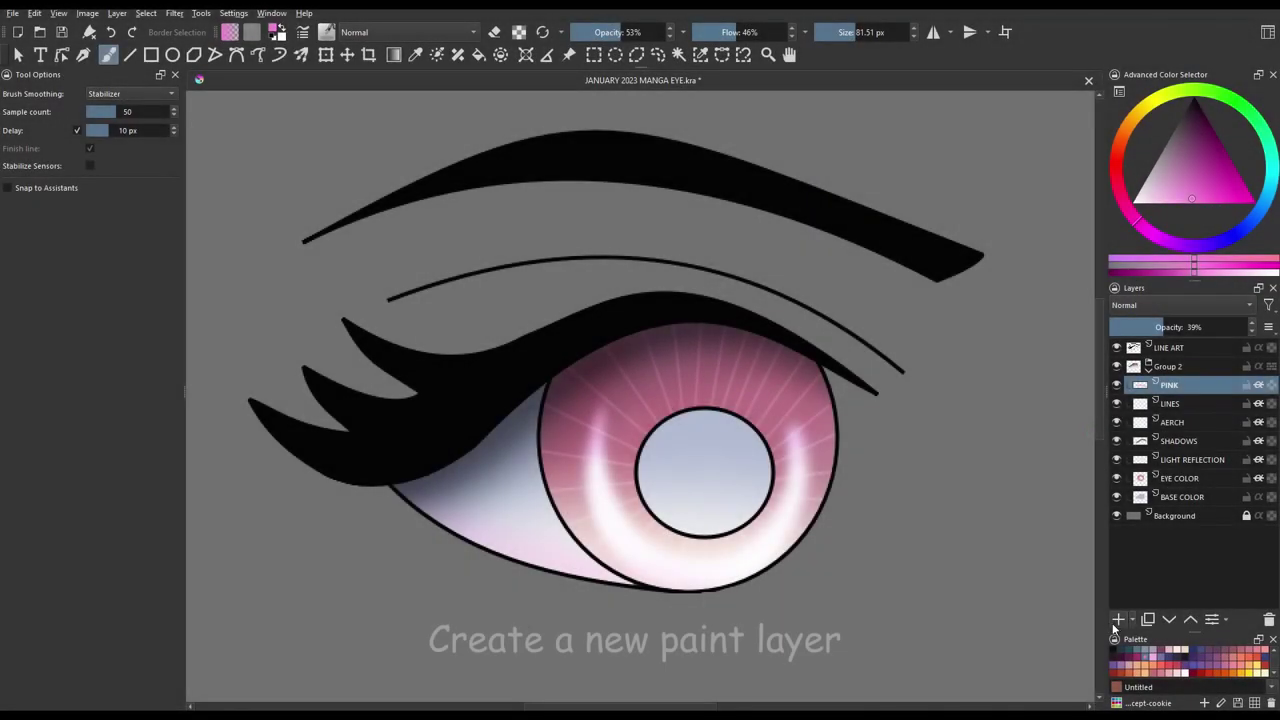
# Create a new paint layer above PINK and rename it PUPIL
pyautogui.click(1118, 620)
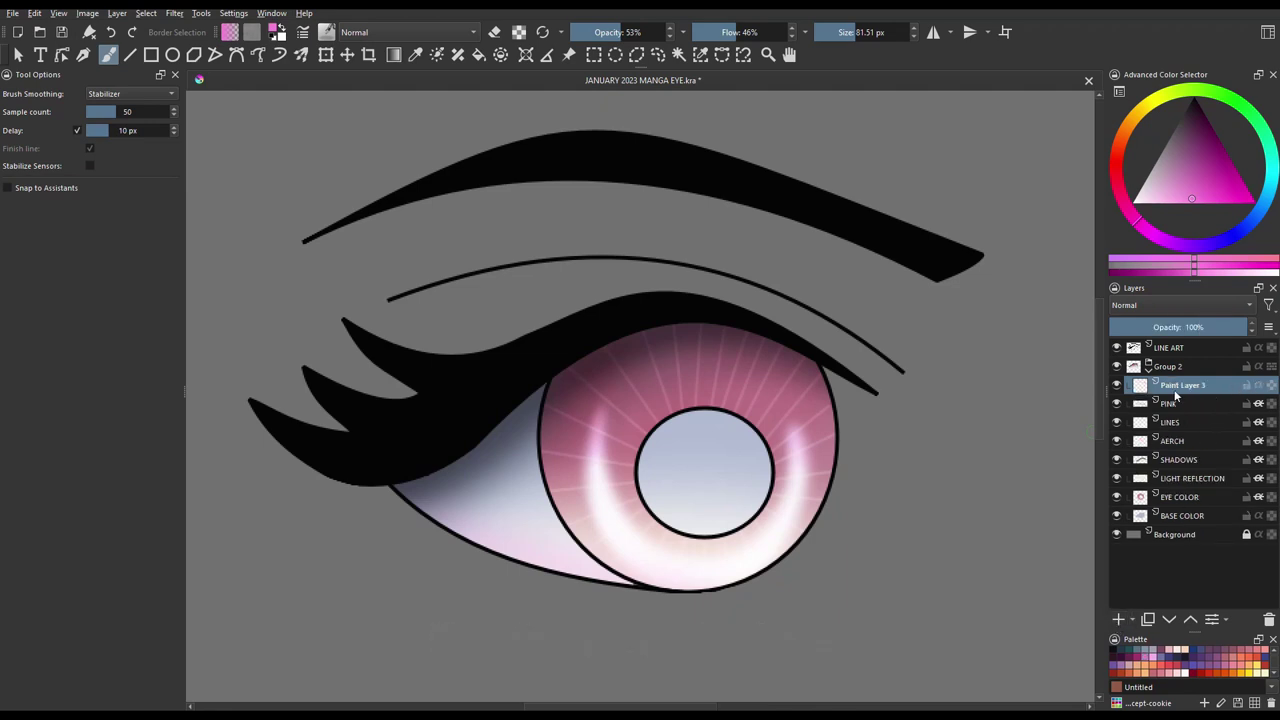
pyautogui.press('F2')
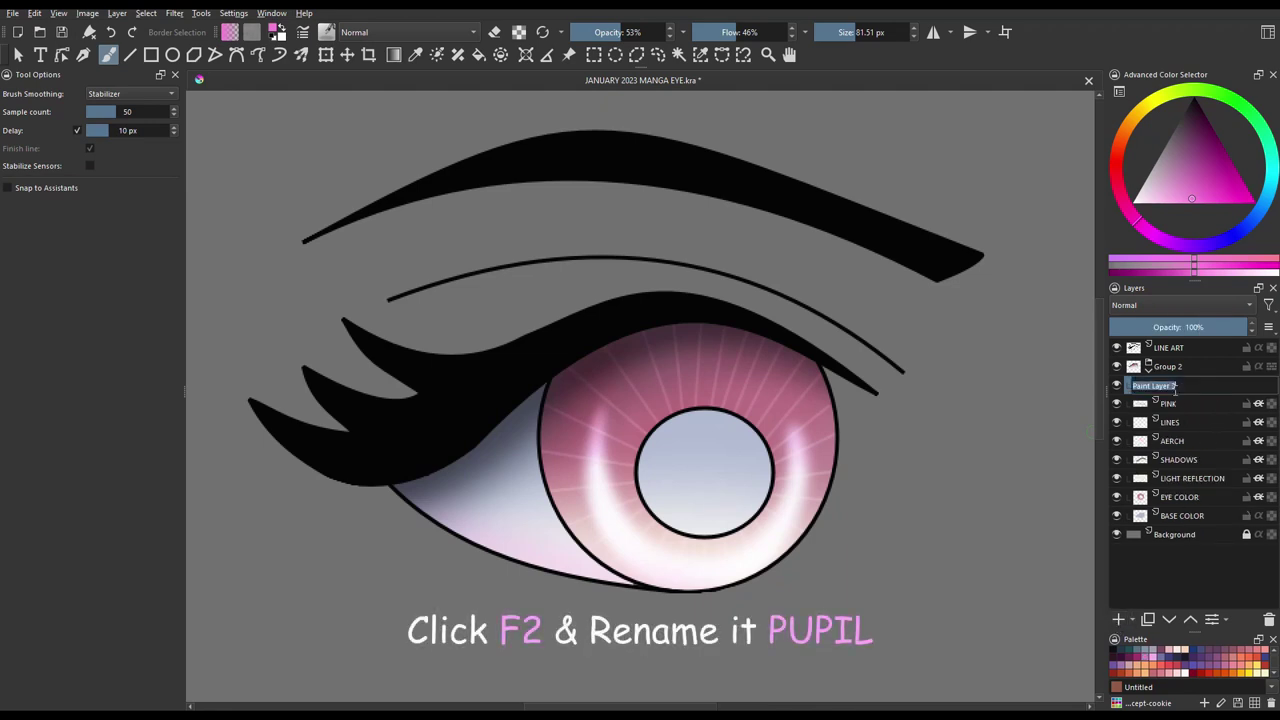
pyautogui.write('PUPIL')
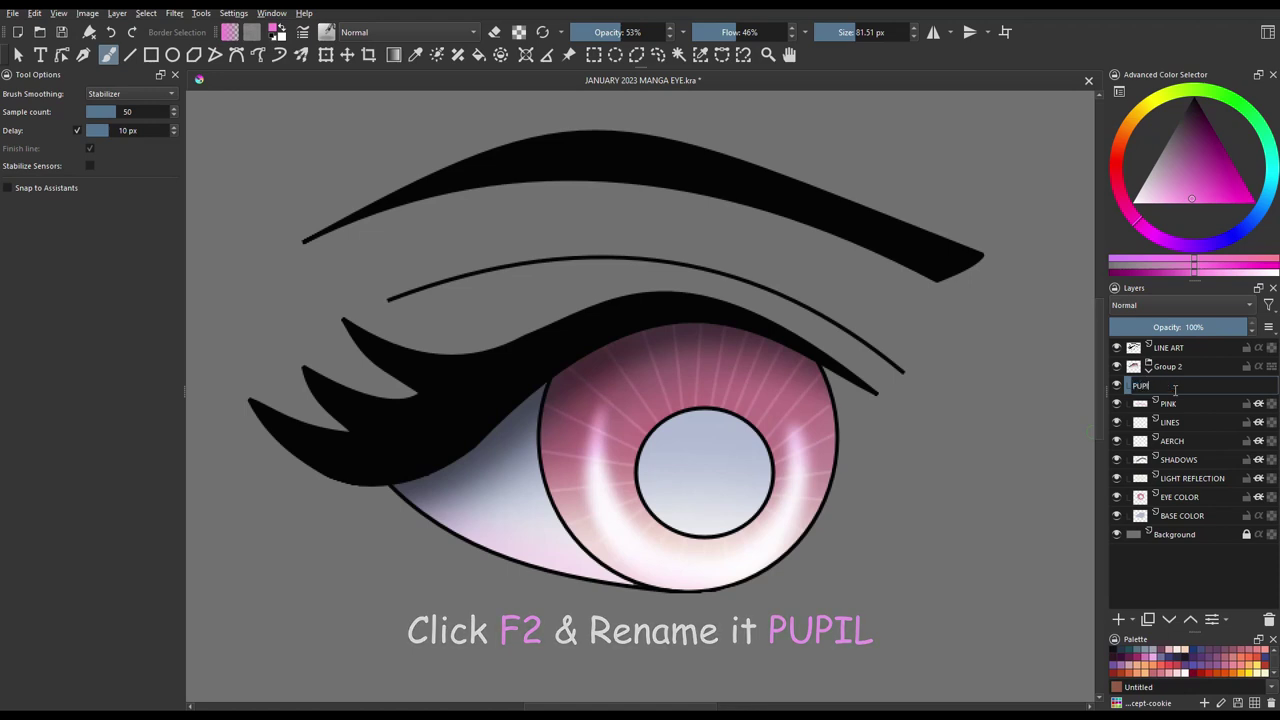
pyautogui.press('Return')
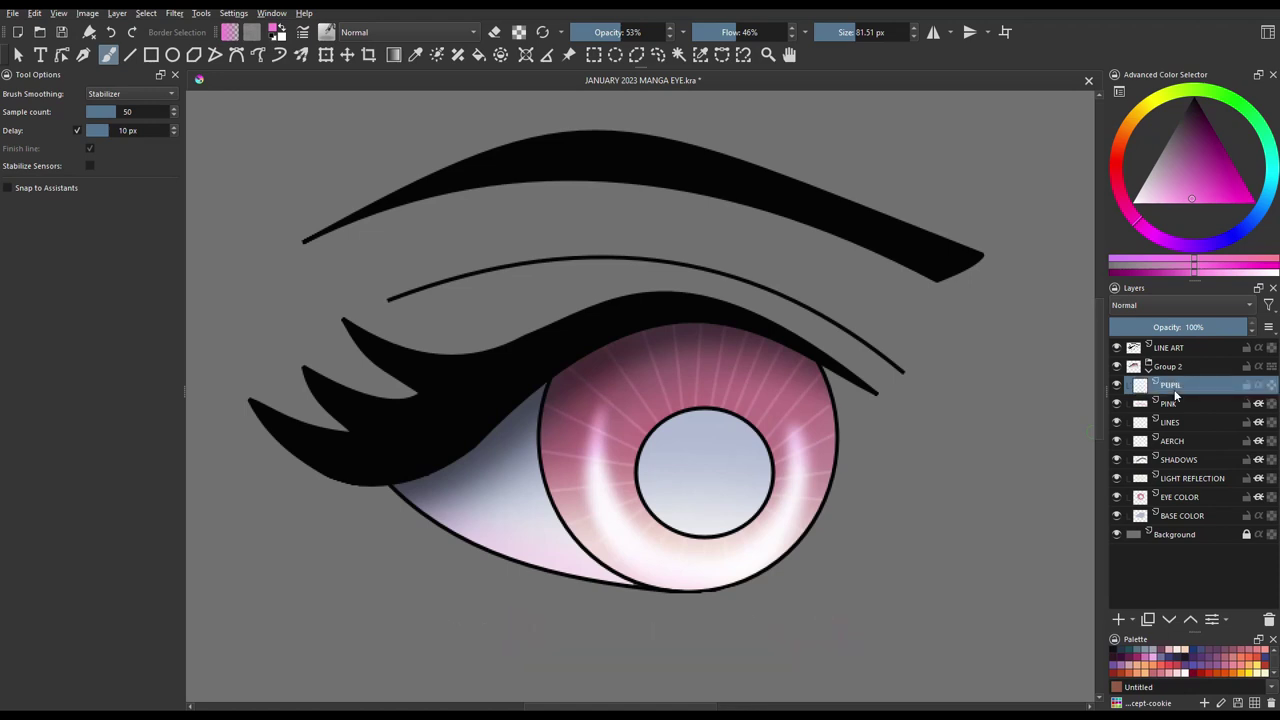
# Select the pupil by contiguous colour, fill it with dark red, and deselect
pyautogui.click(679, 54)
pyautogui.click(688, 510)
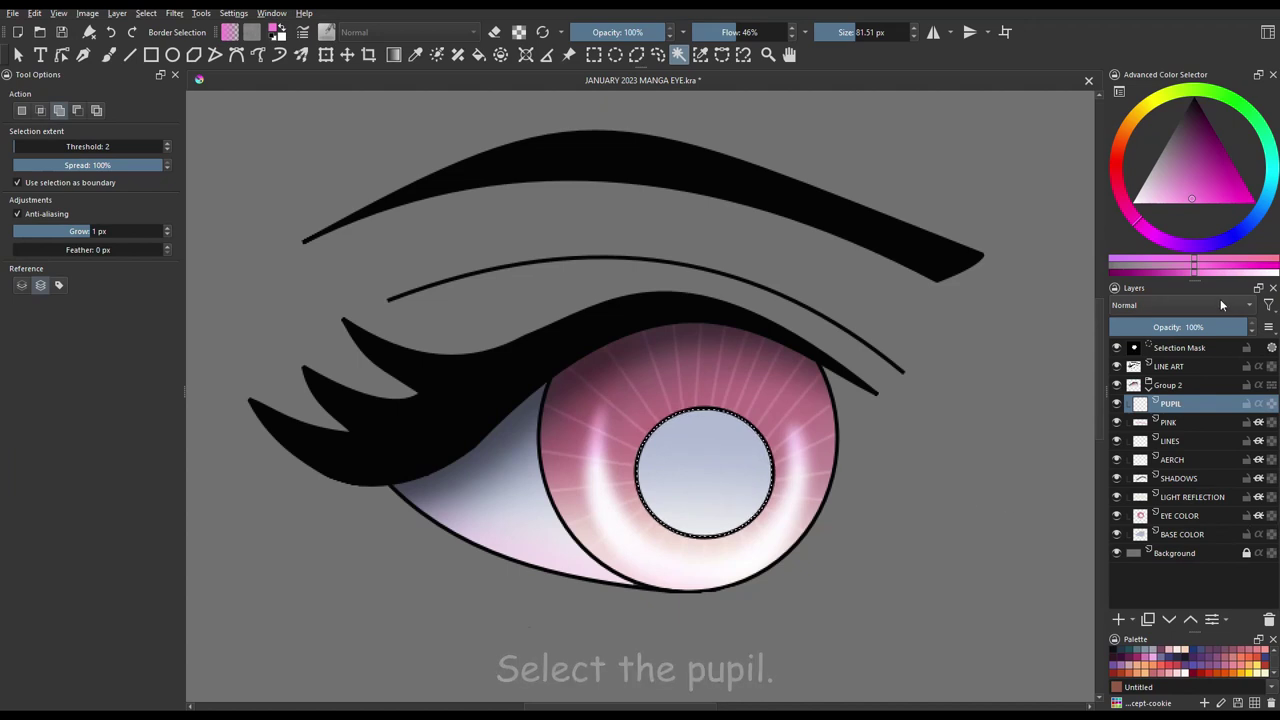
pyautogui.moveTo(1124, 136); pyautogui.dragTo(1140, 119)
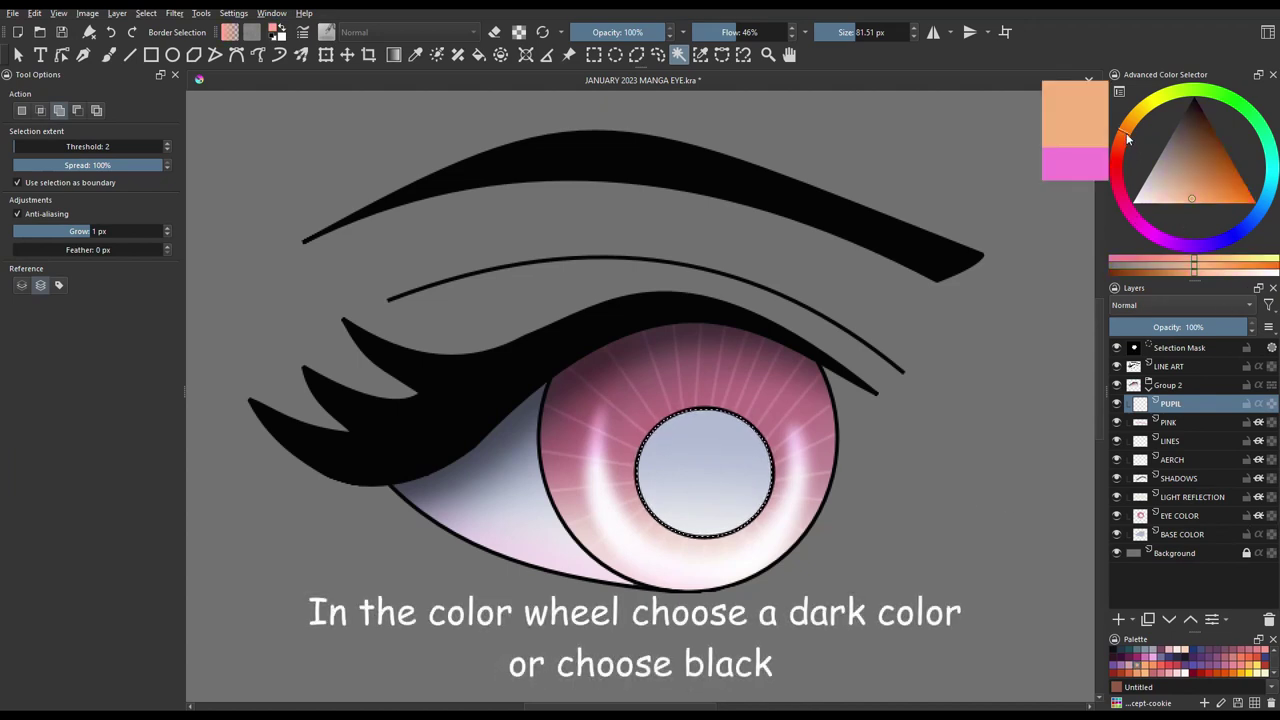
pyautogui.click(1182, 128)
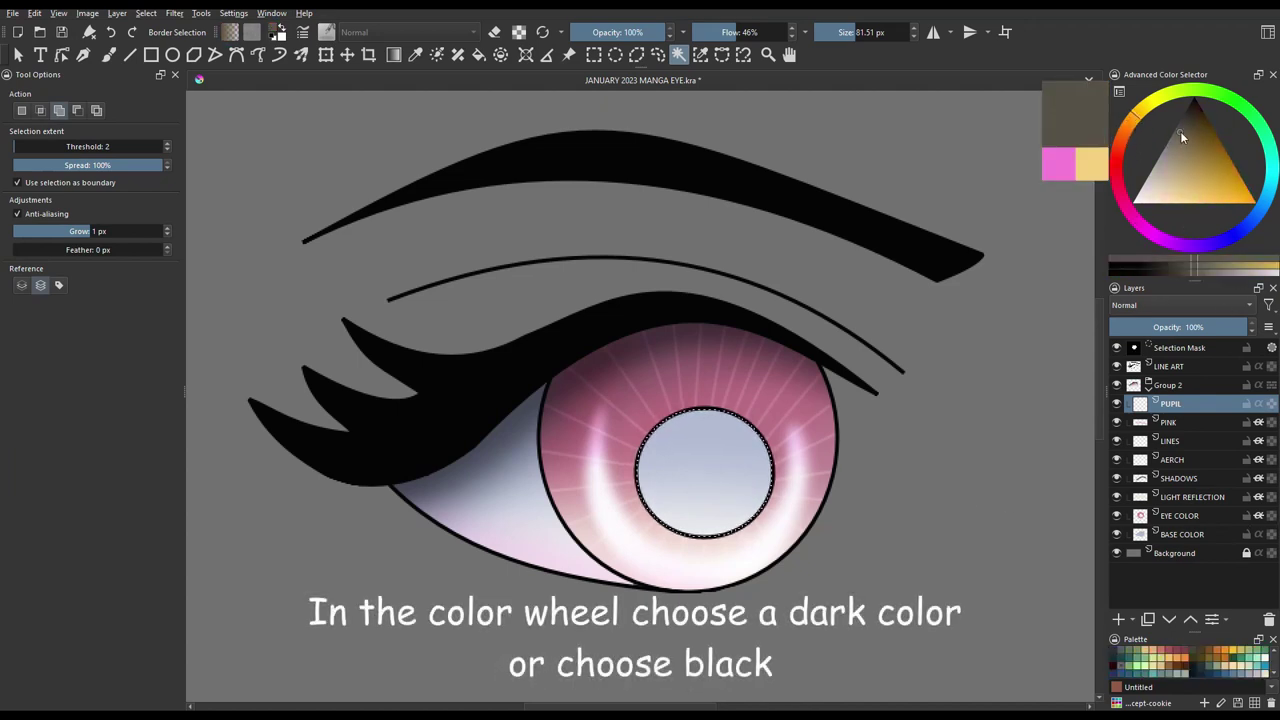
pyautogui.moveTo(1186, 127); pyautogui.dragTo(1190, 126)
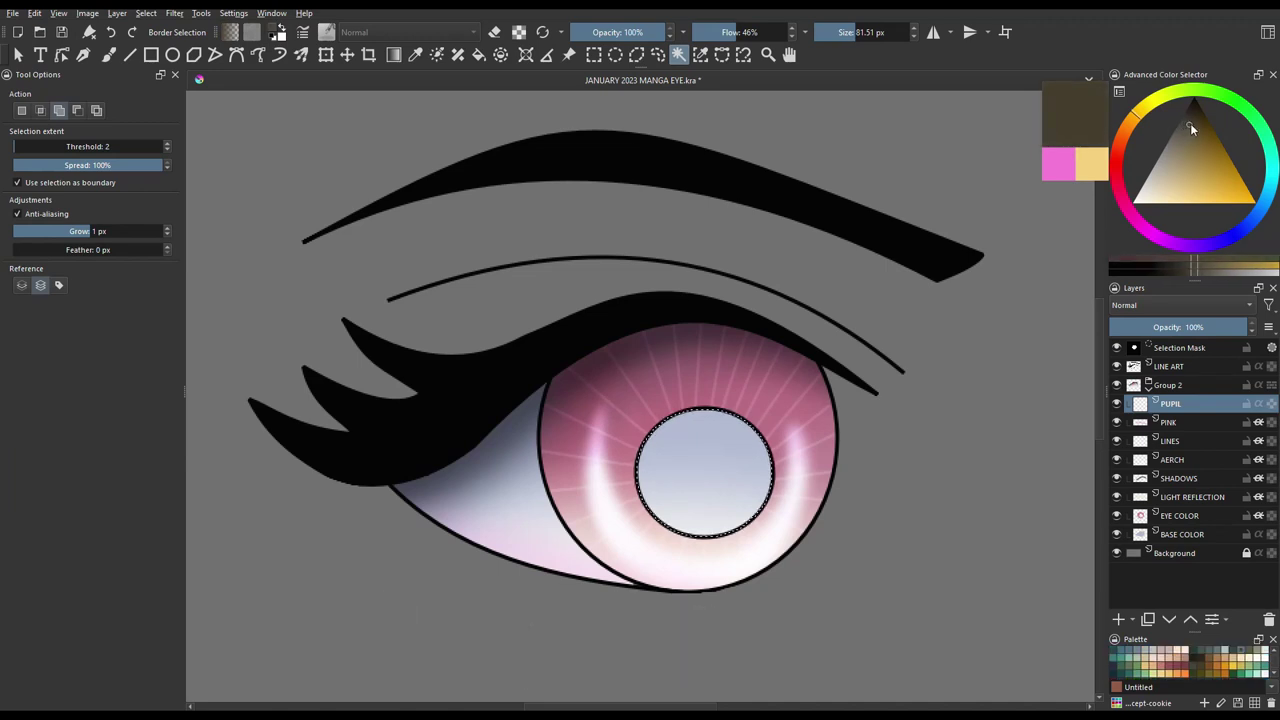
pyautogui.click(1200, 131)
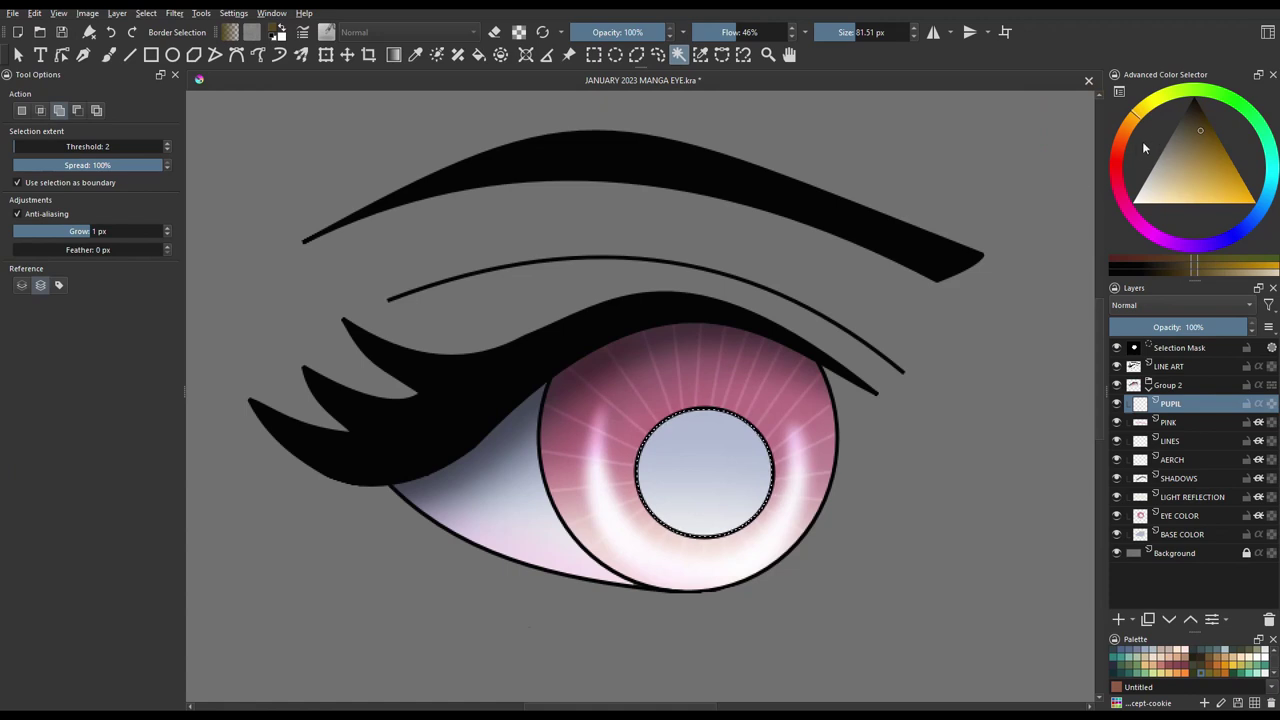
pyautogui.moveTo(1126, 167); pyautogui.dragTo(1118, 174)
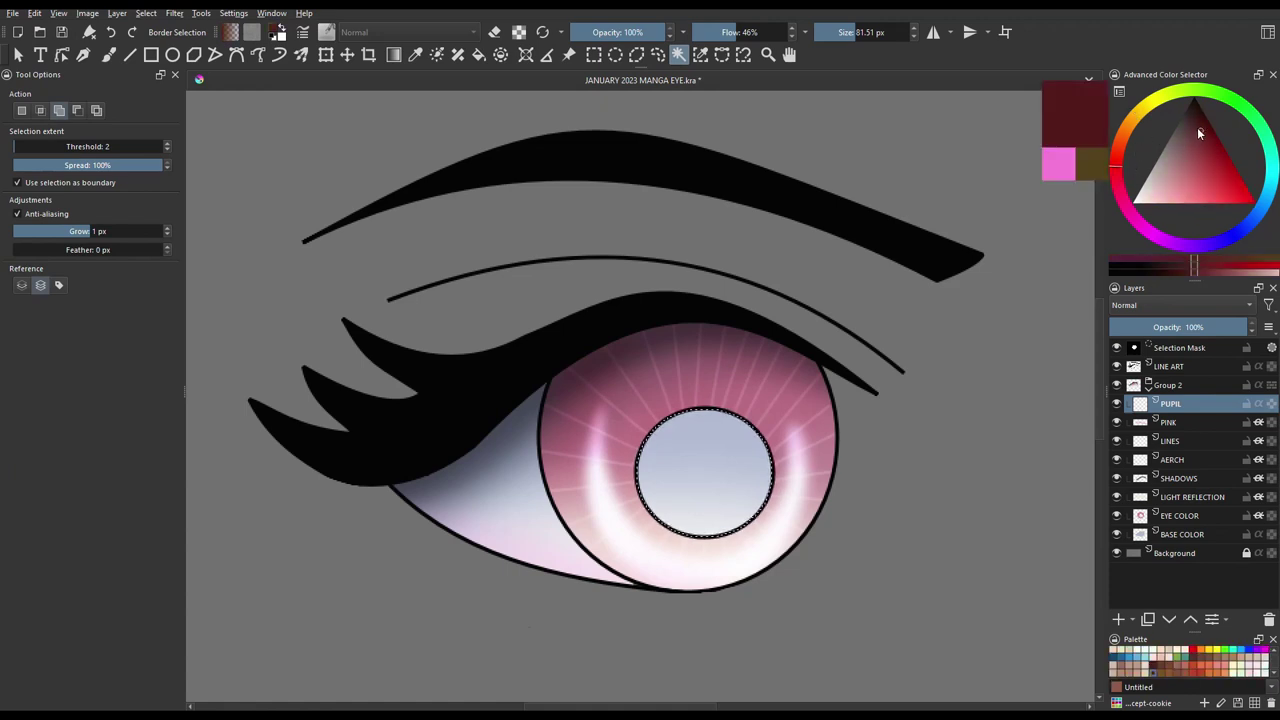
pyautogui.click(1198, 130)
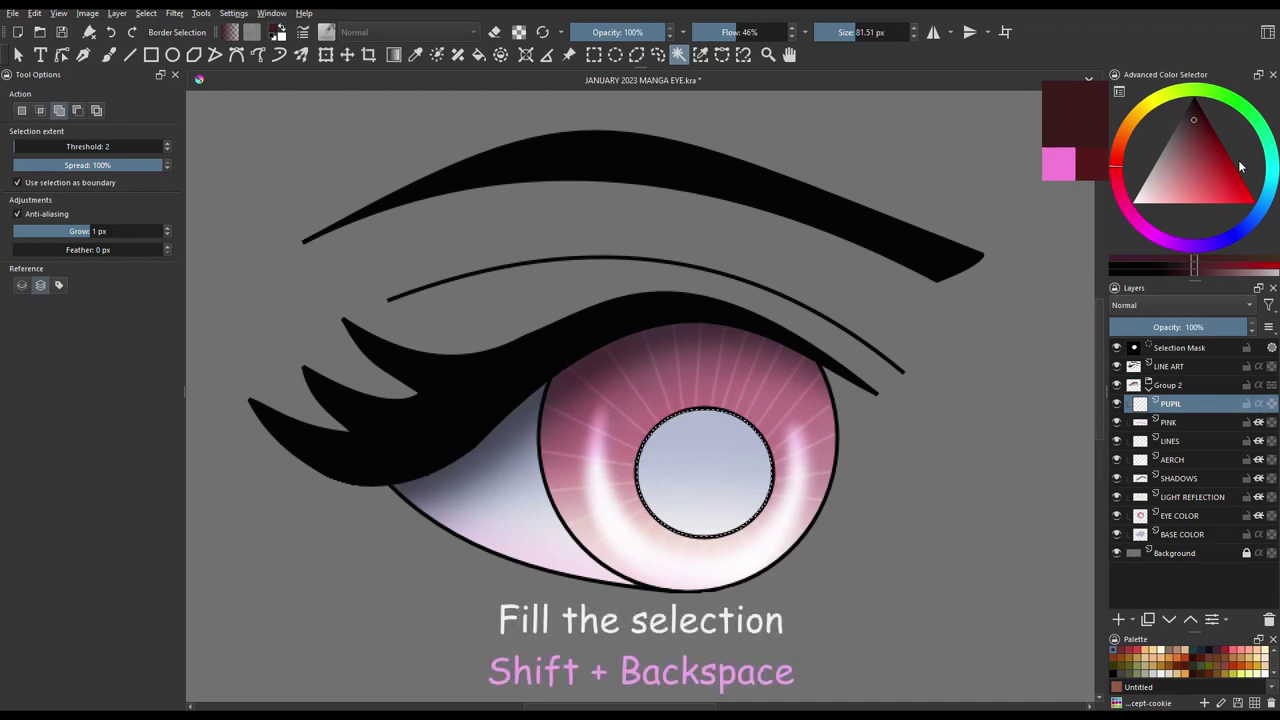
pyautogui.hotkey('shift', 'BackSpace')
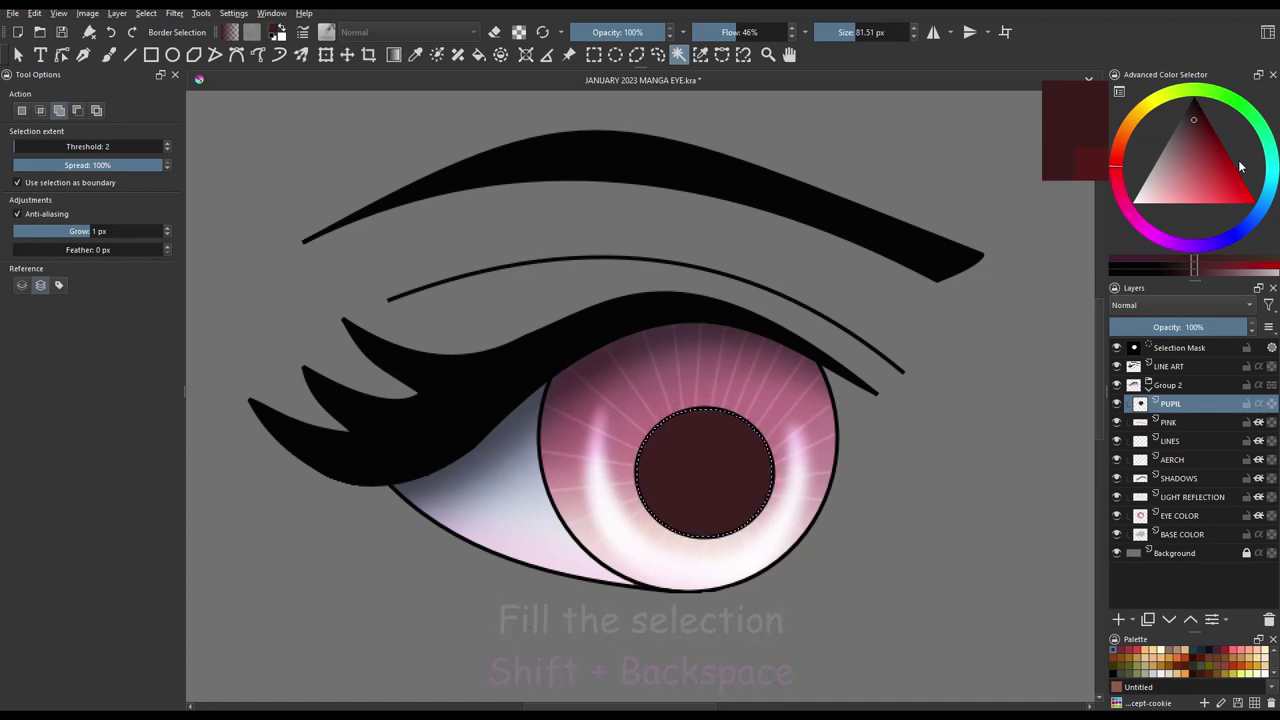
pyautogui.hotkey('ctrl', 'shift', 'a')
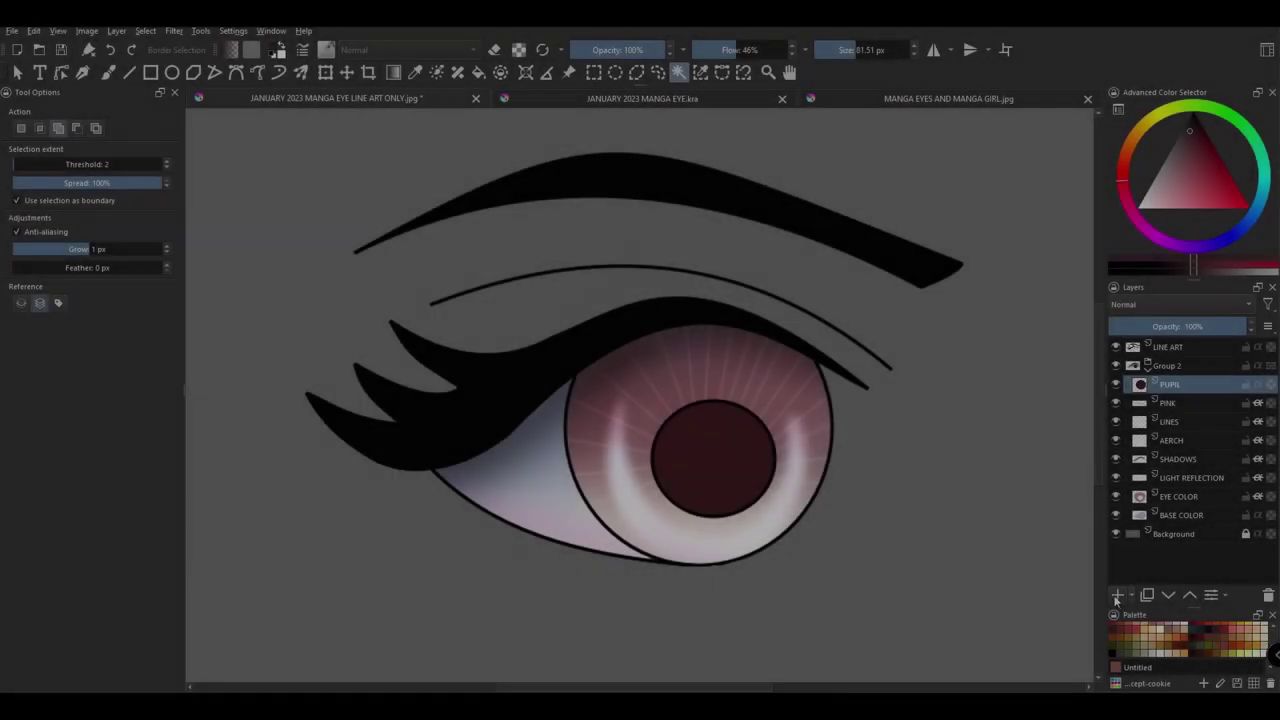
# Add a layer above LINE ART and dab white highlight spots on the pupil with full flow
pyautogui.click(1155, 348)
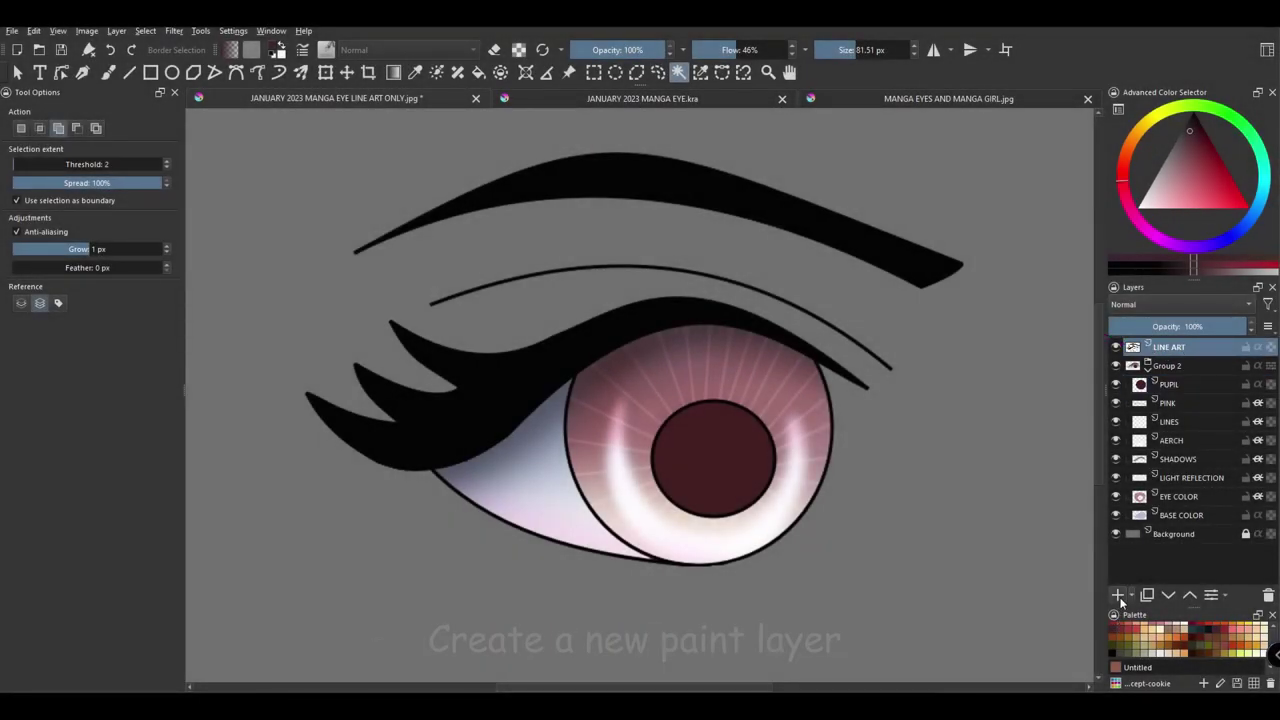
pyautogui.click(1119, 595)
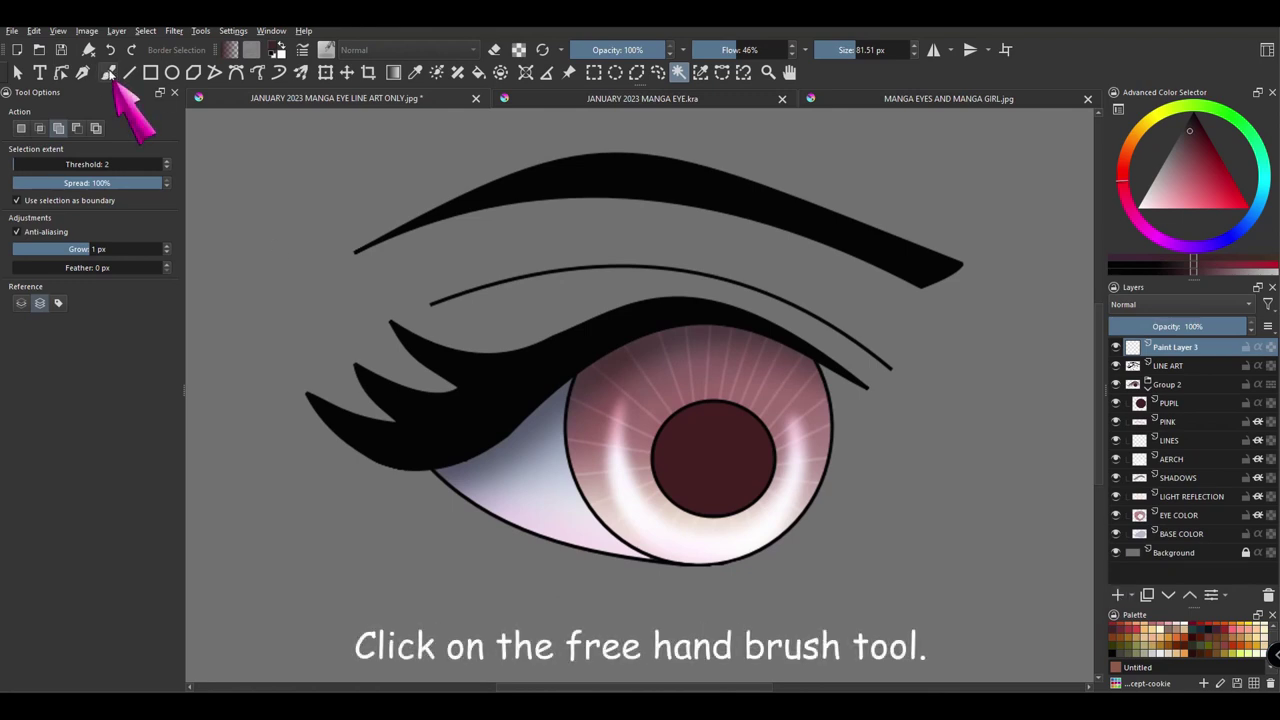
pyautogui.click(108, 72)
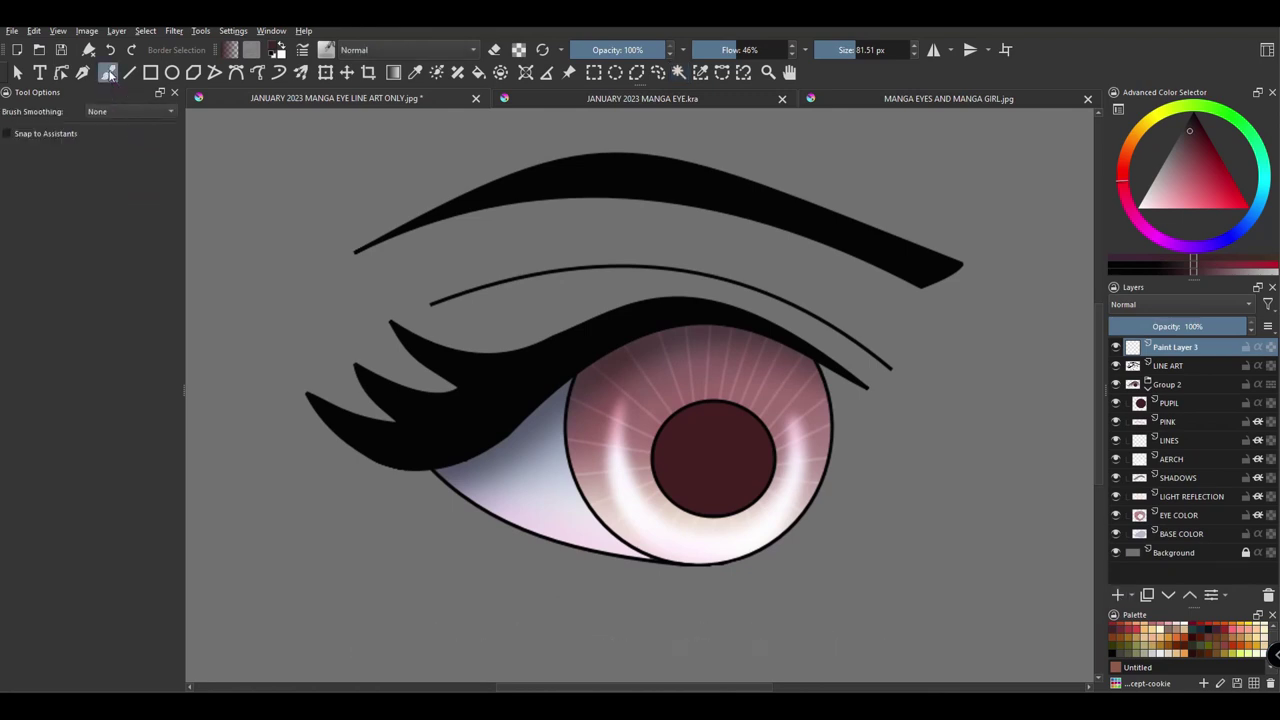
pyautogui.click(755, 48)
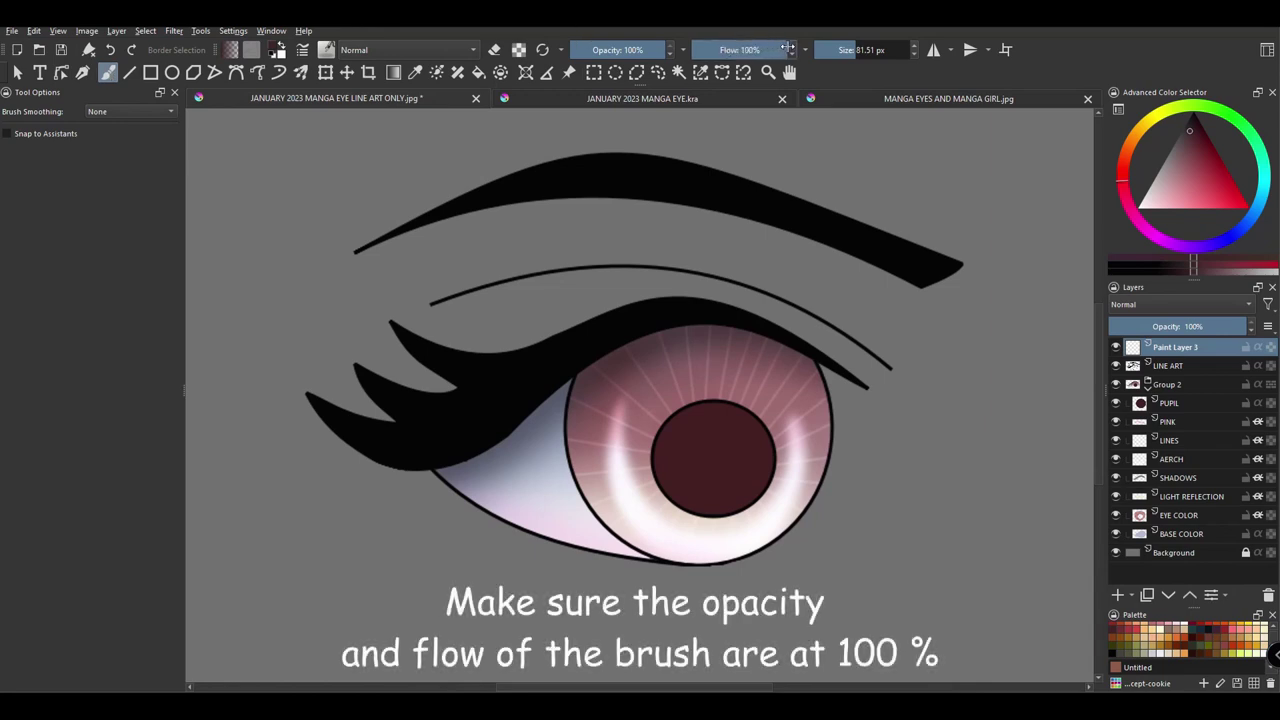
pyautogui.click(1145, 206)
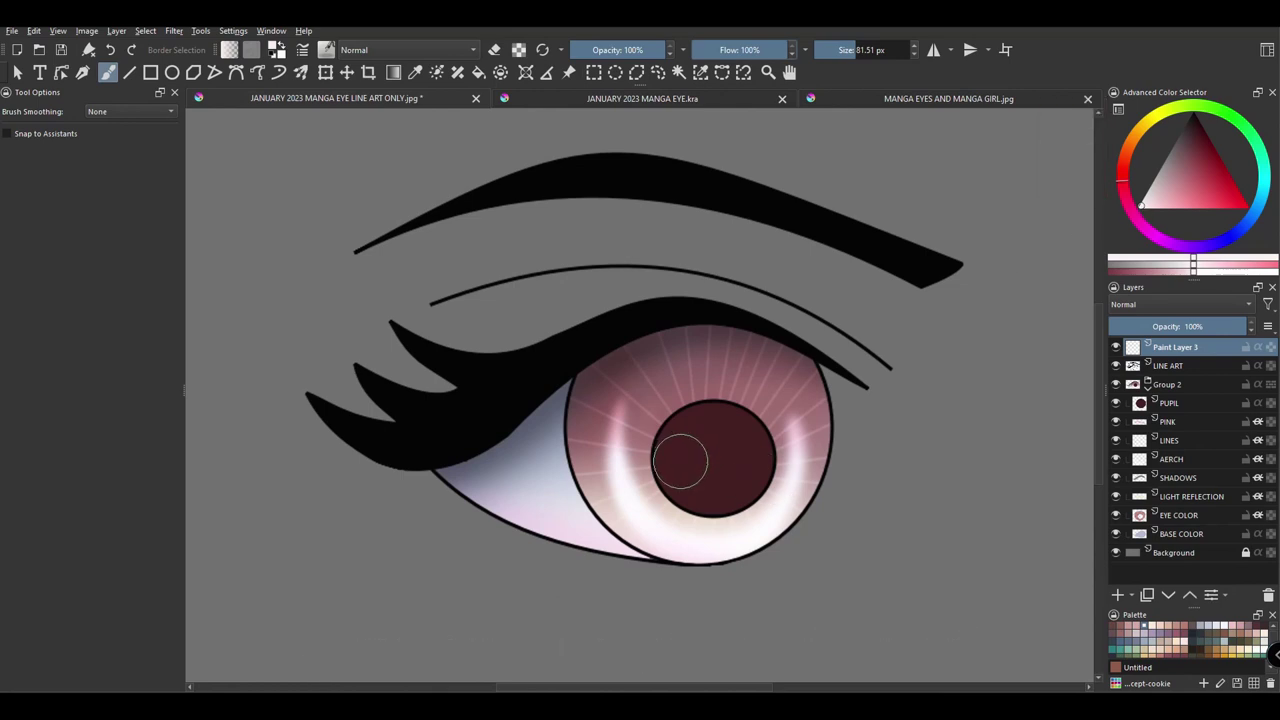
pyautogui.moveTo(662, 472); pyautogui.dragTo(662, 474)
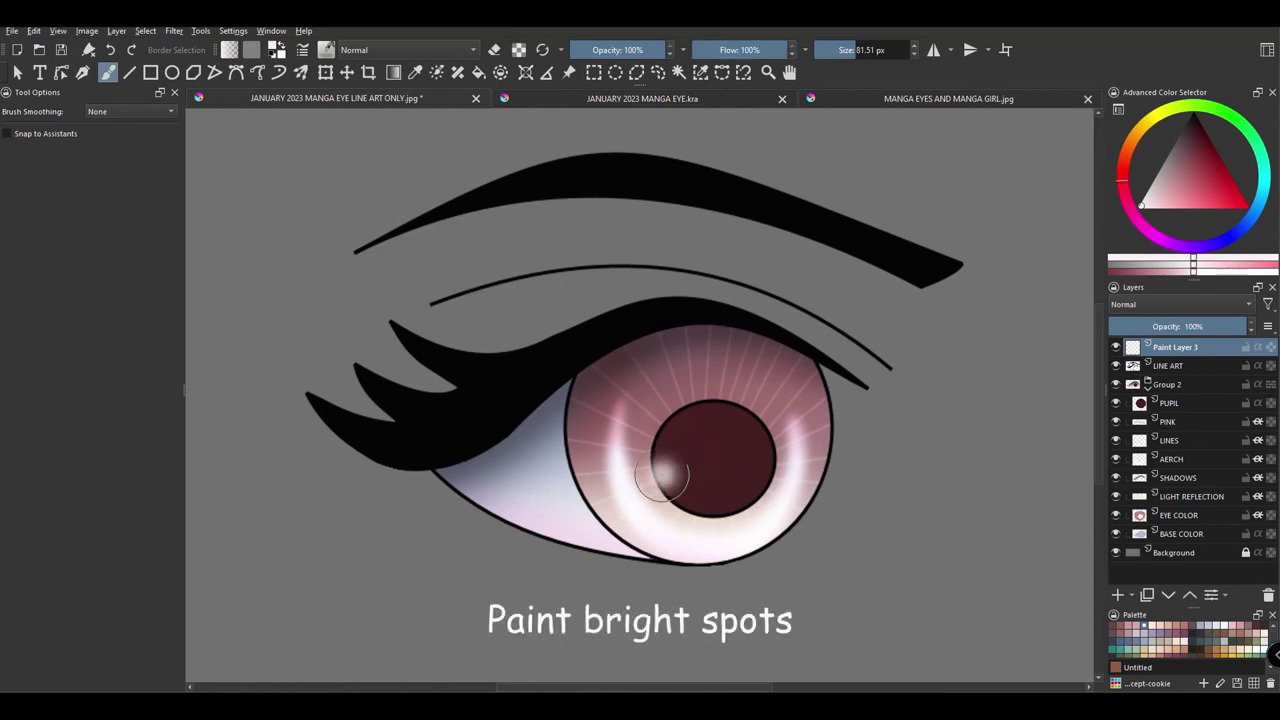
pyautogui.click(662, 474)
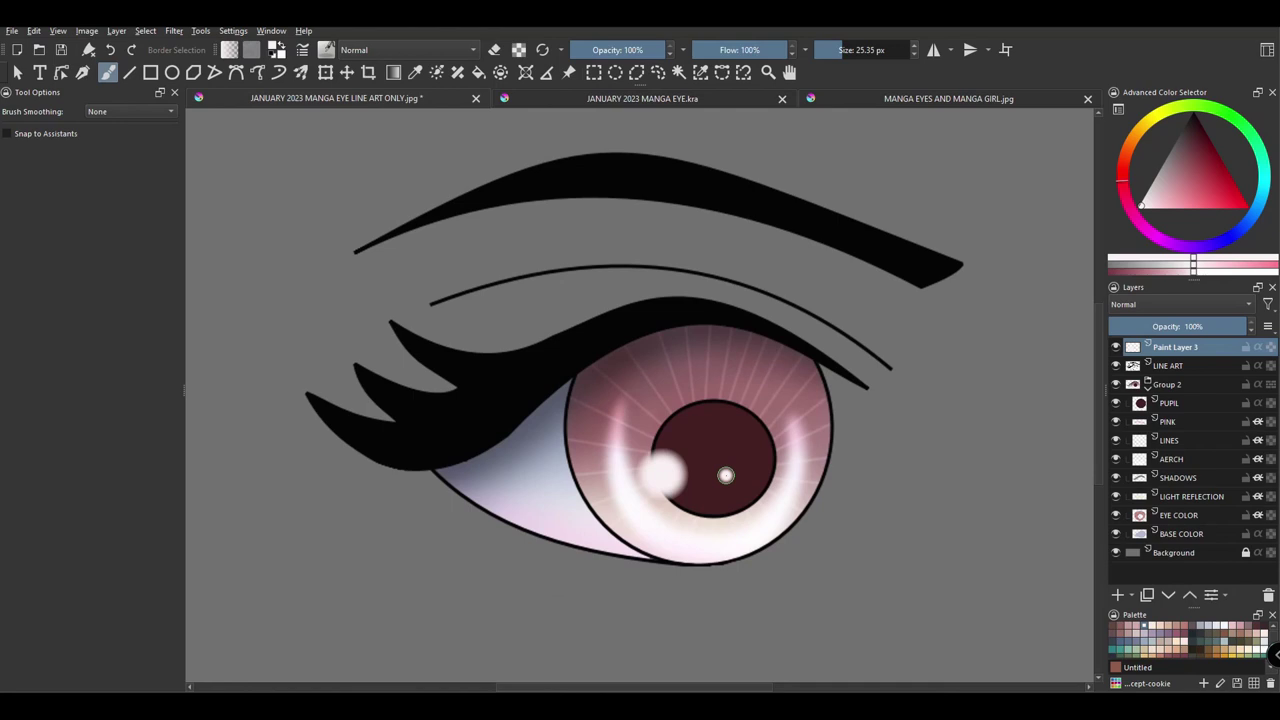
# Stamp a white sparkle on the upper iris using the Textures 'z) Stamp Sparkles' brush
pyautogui.click(327, 50)
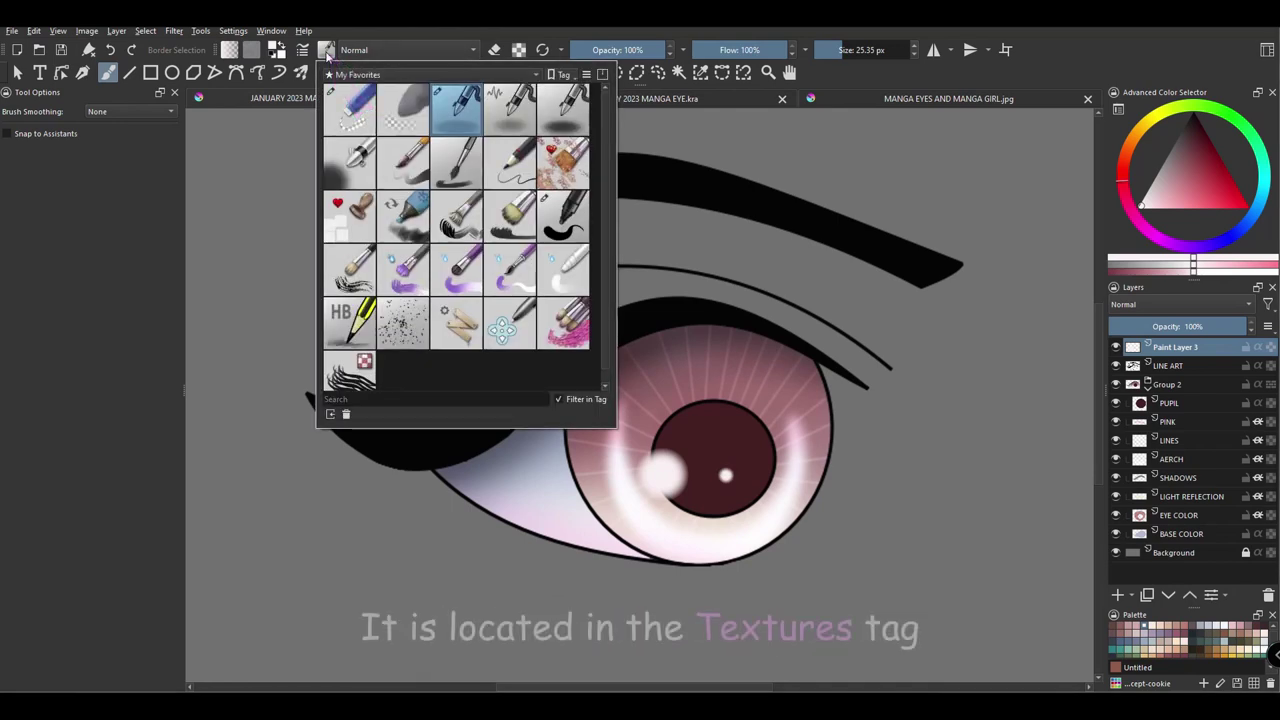
pyautogui.click(350, 74)
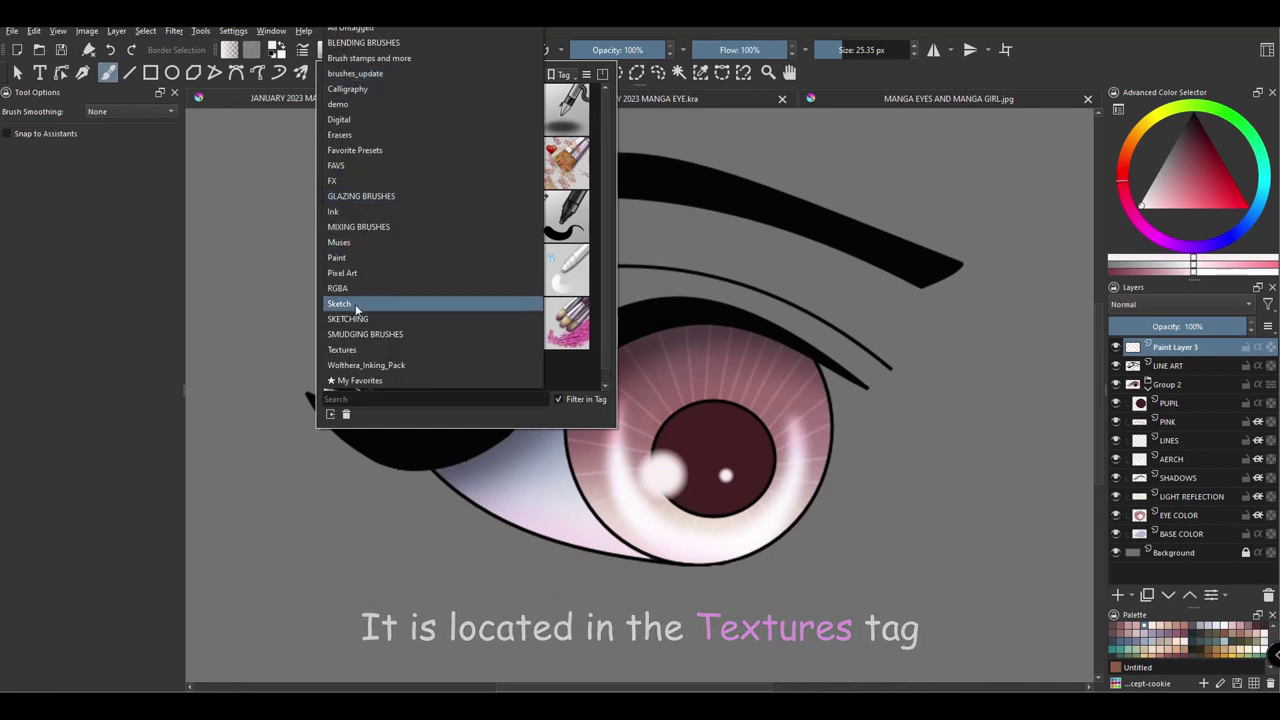
pyautogui.click(352, 349)
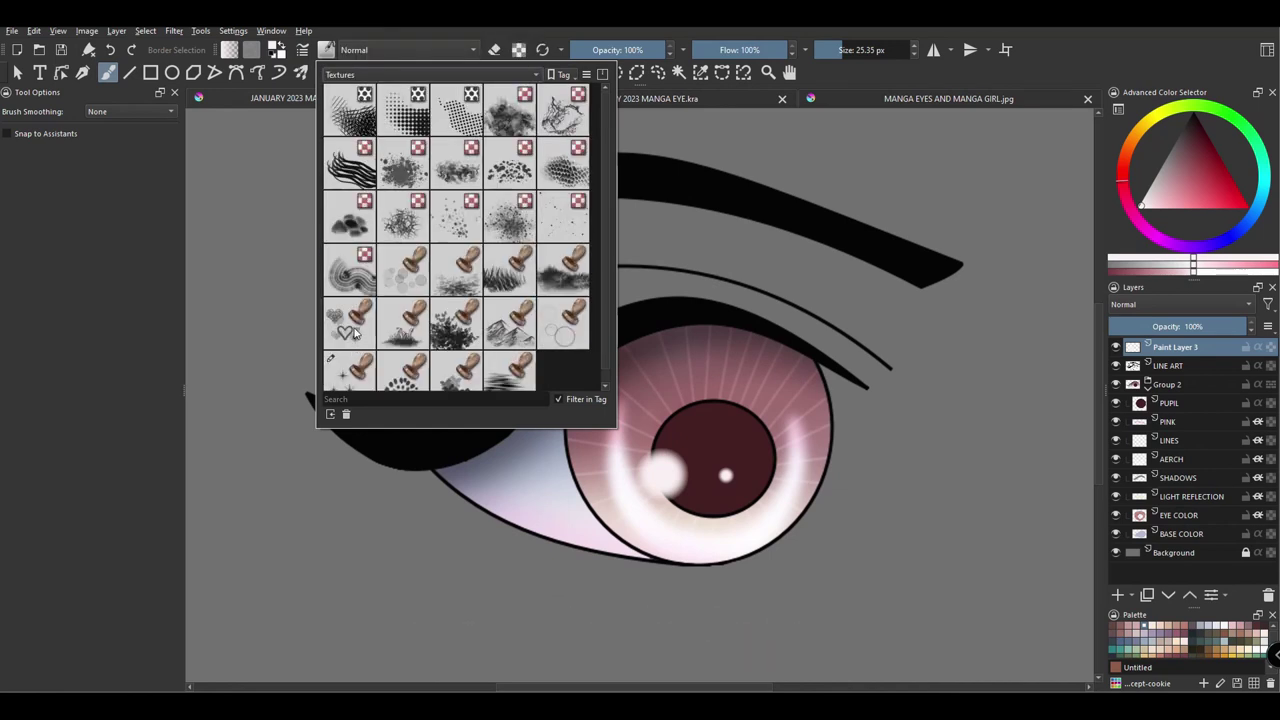
pyautogui.scroll(-1, 348, 368)
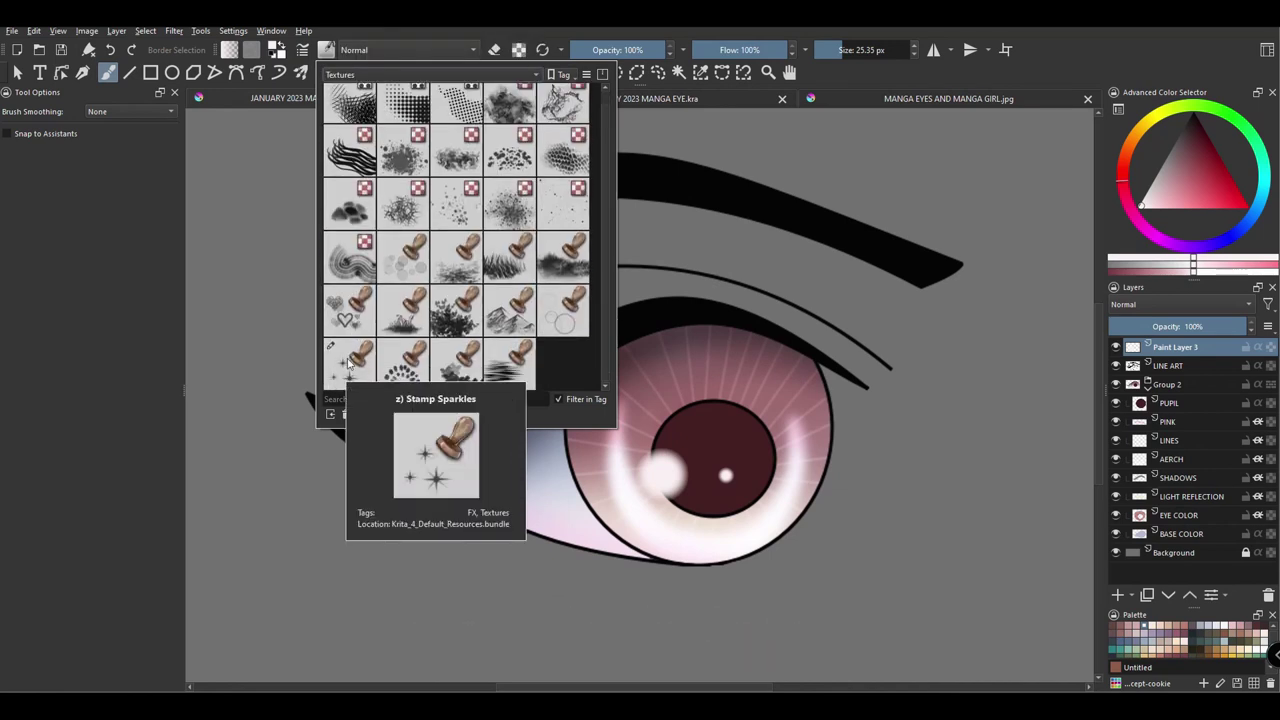
pyautogui.click(348, 365)
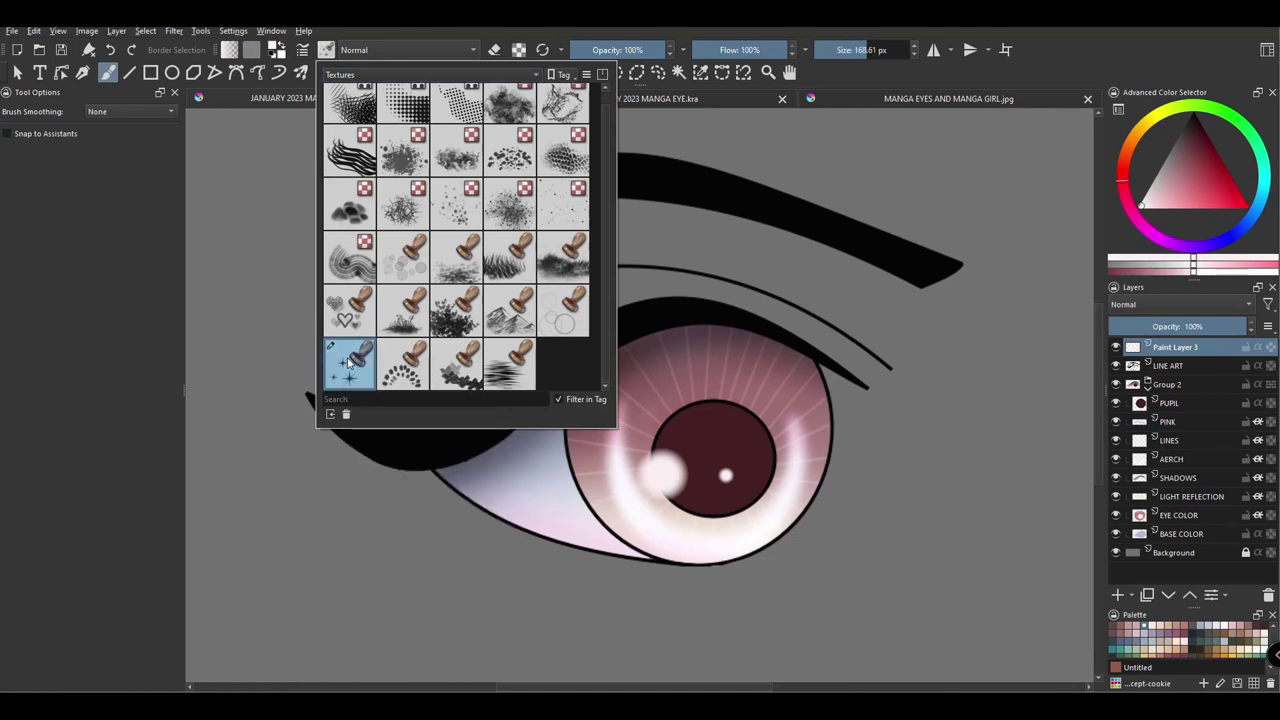
pyautogui.click(666, 408)
pyautogui.click(664, 410)
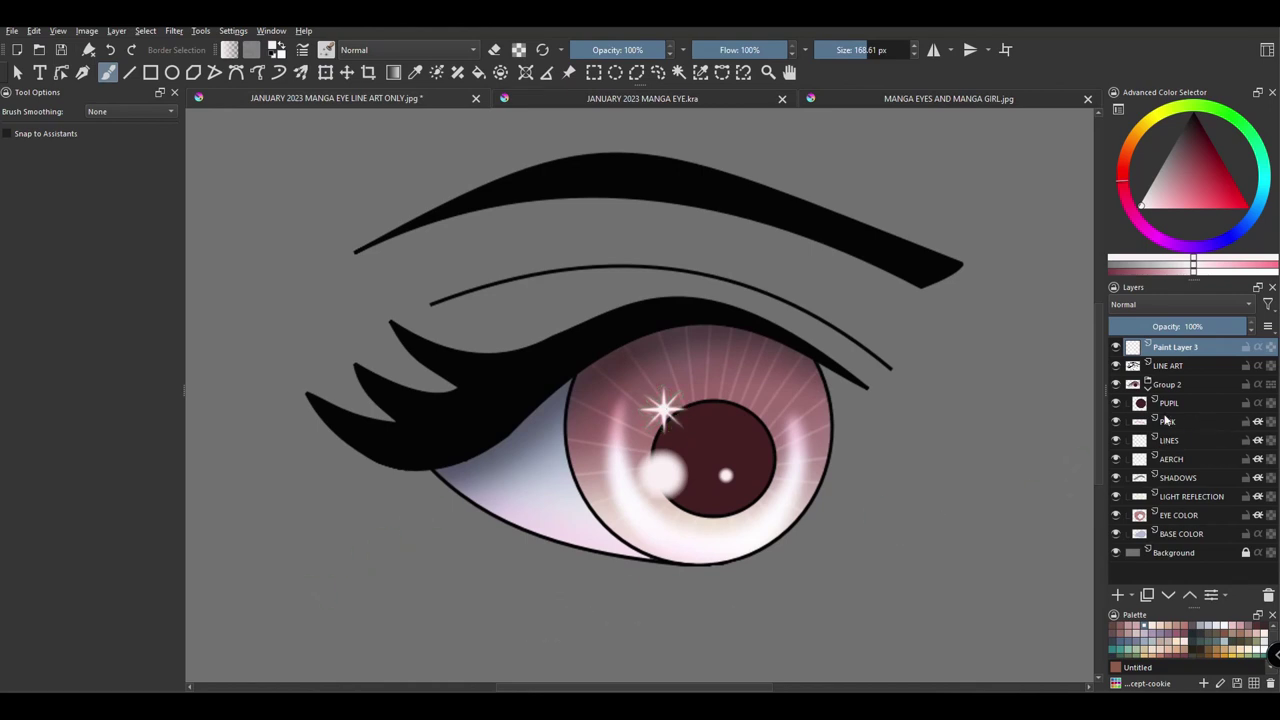
pyautogui.click(1170, 403)
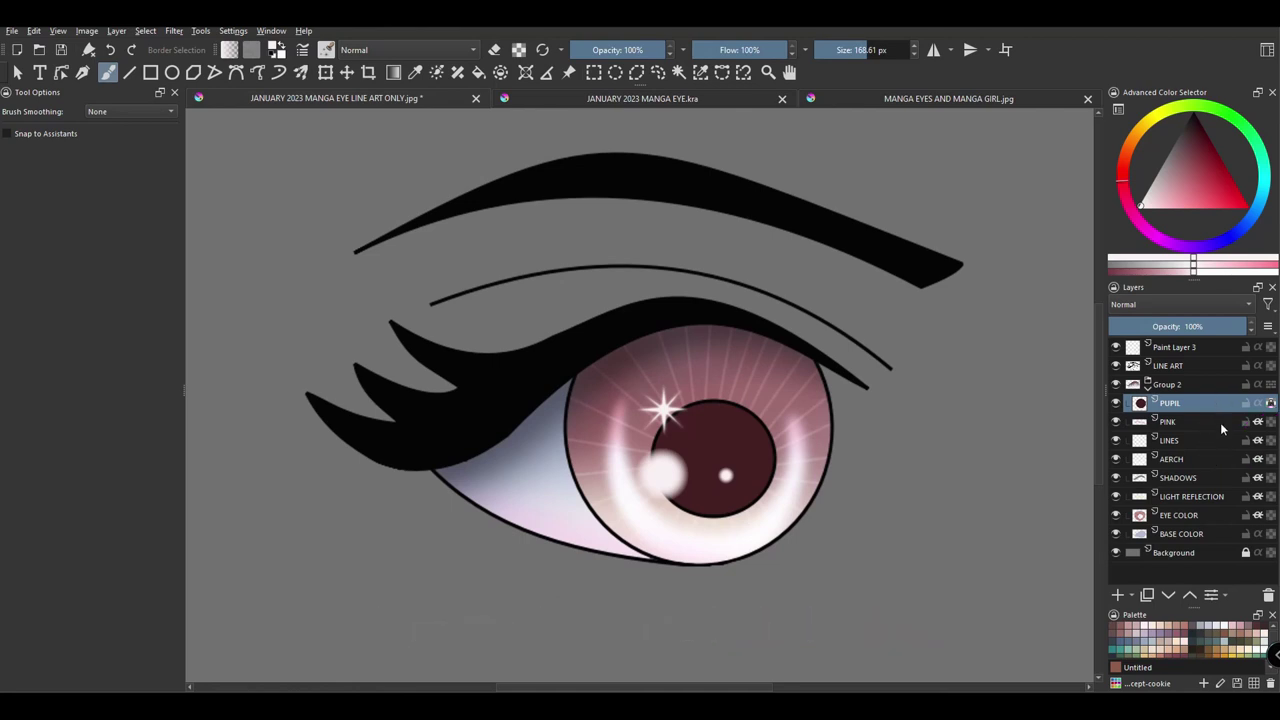
# Pick black from the colour triangle and fill the PUPIL layer with it
pyautogui.click(1193, 118)
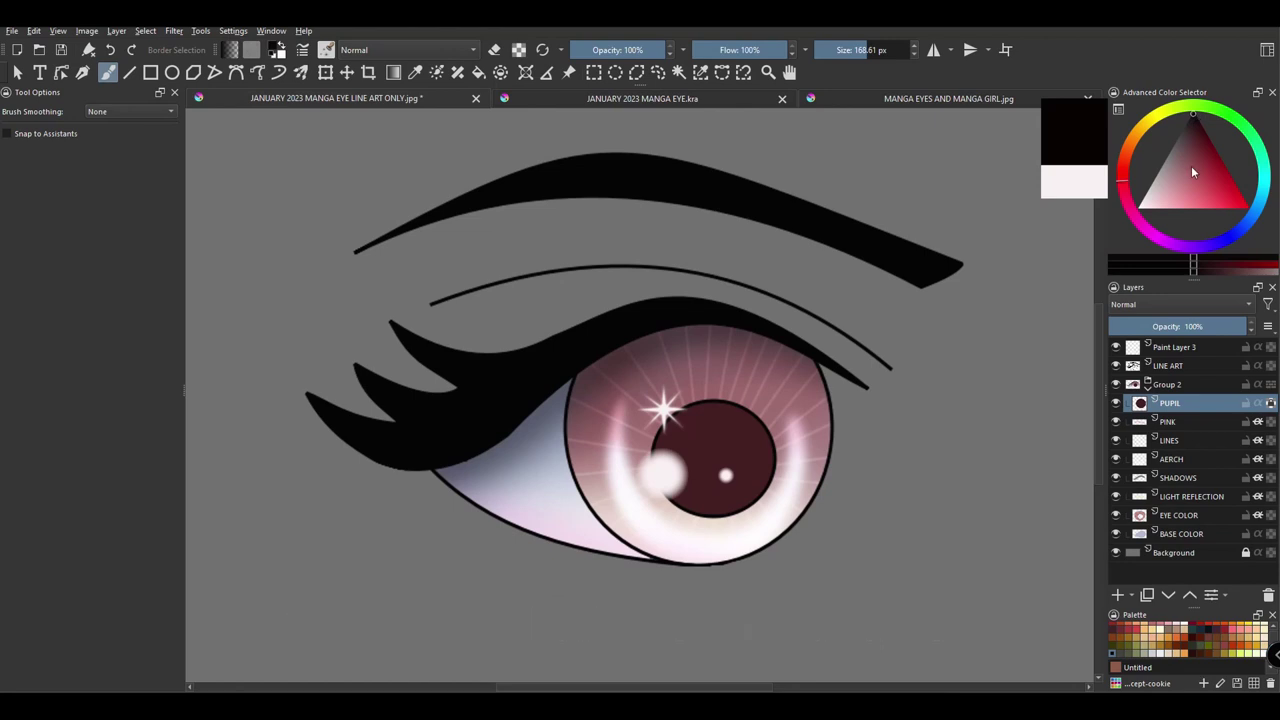
pyautogui.hotkey('shift', 'BackSpace')
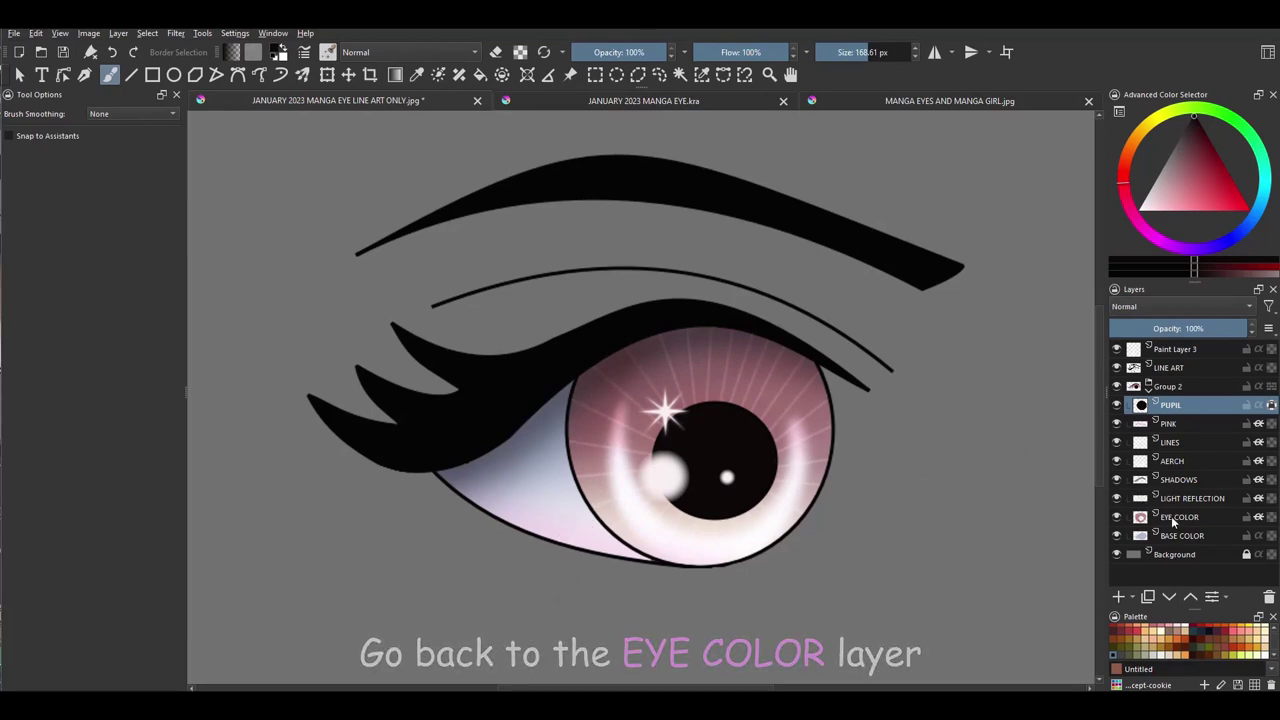
# Apply HSV/HSL Adjustment to EYE COLOR with hue -139, saturation 47, lightness -48
pyautogui.click(1188, 518)
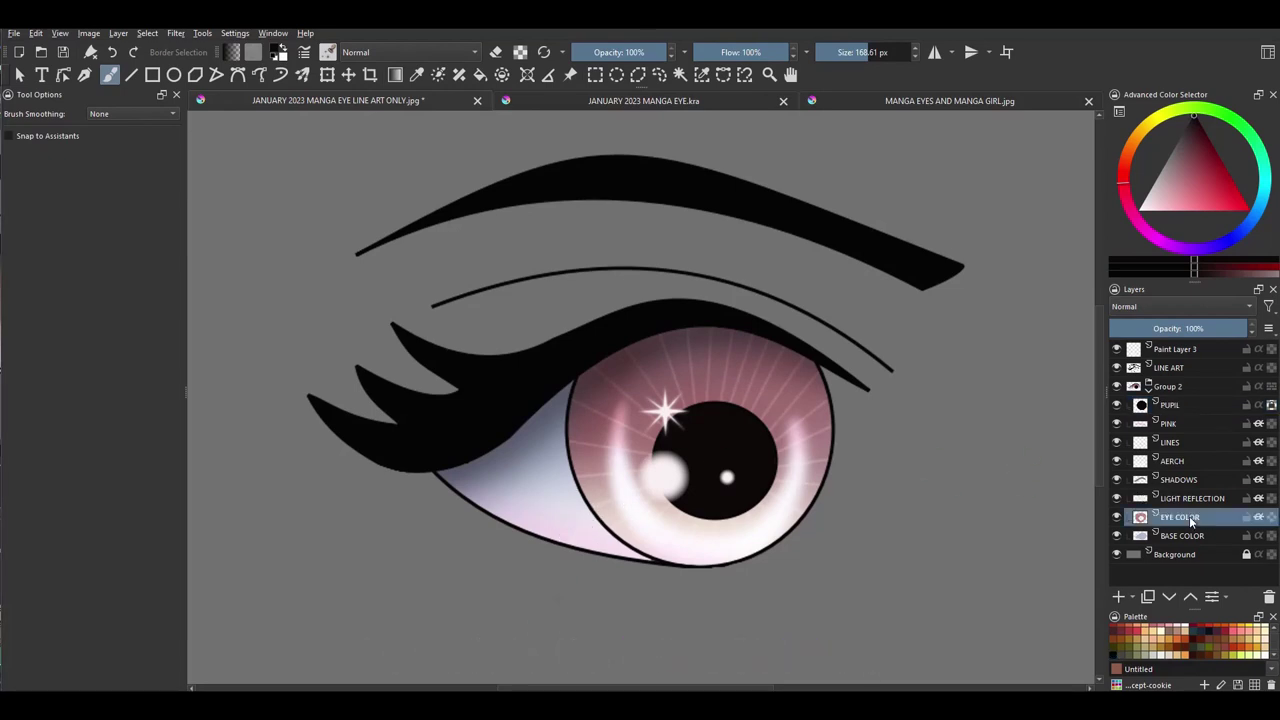
pyautogui.hotkey('ctrl', 'u')
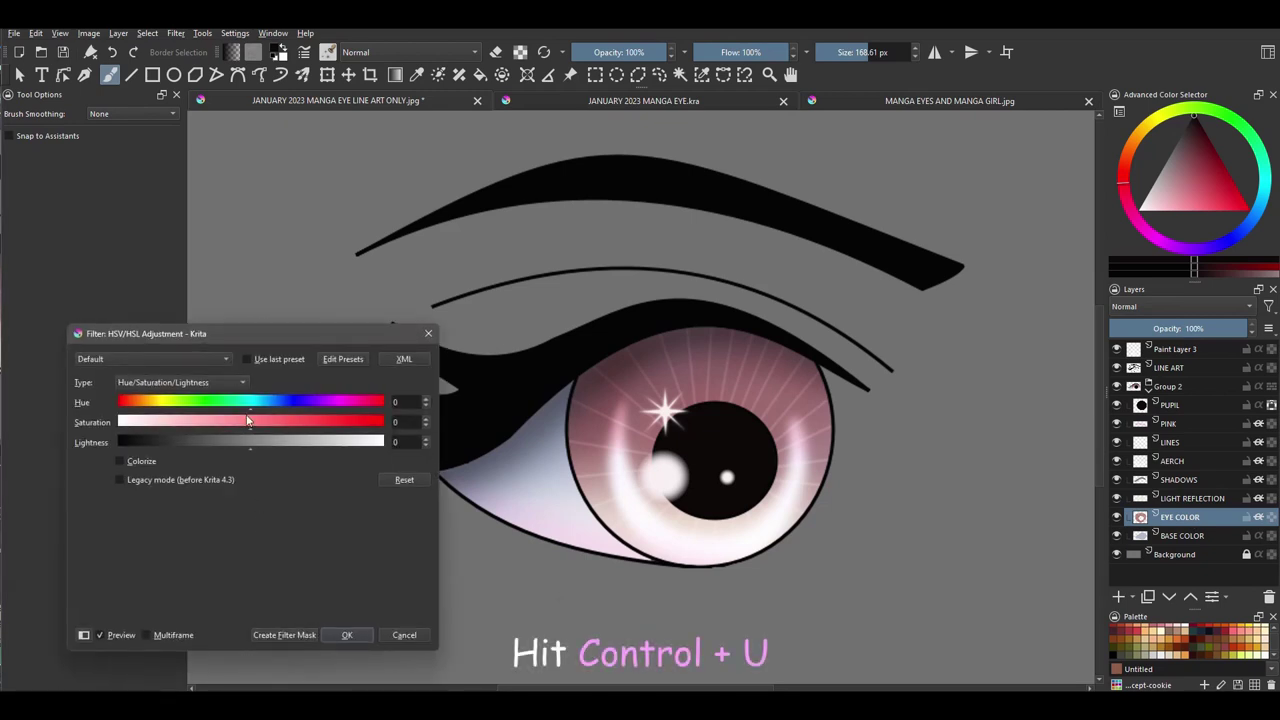
pyautogui.moveTo(250, 412); pyautogui.dragTo(150, 420)
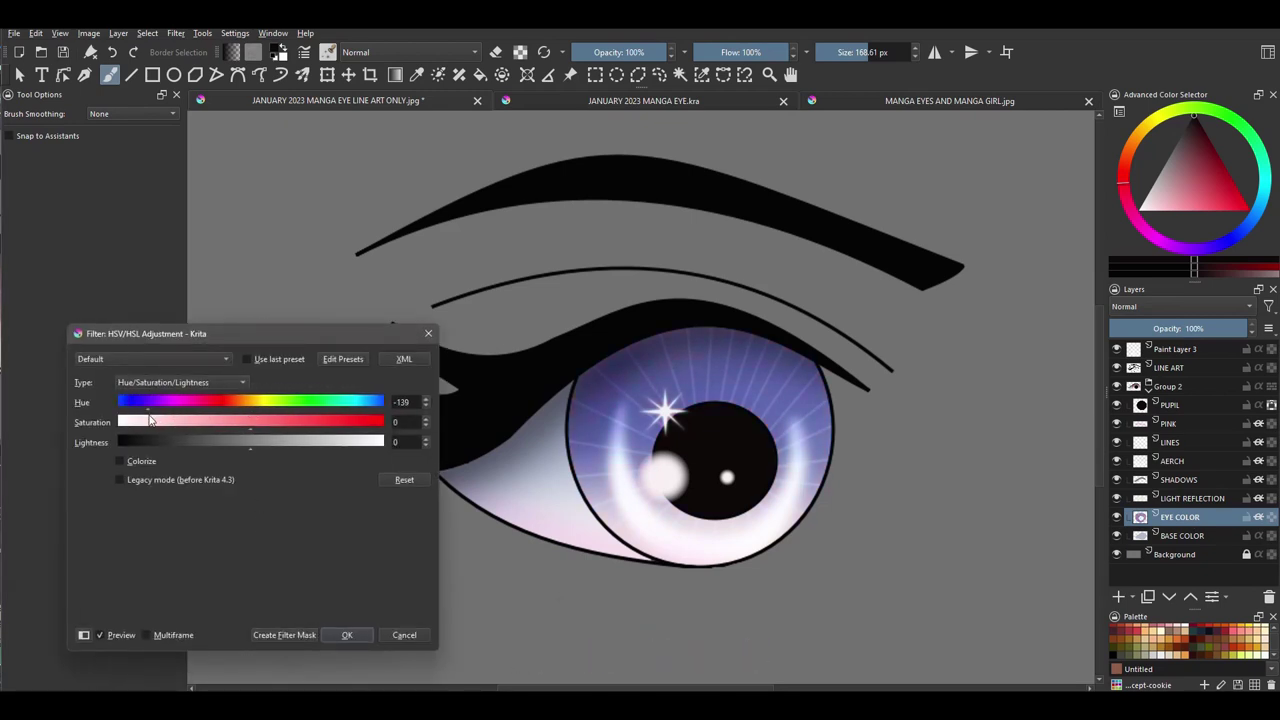
pyautogui.moveTo(255, 424); pyautogui.dragTo(315, 424)
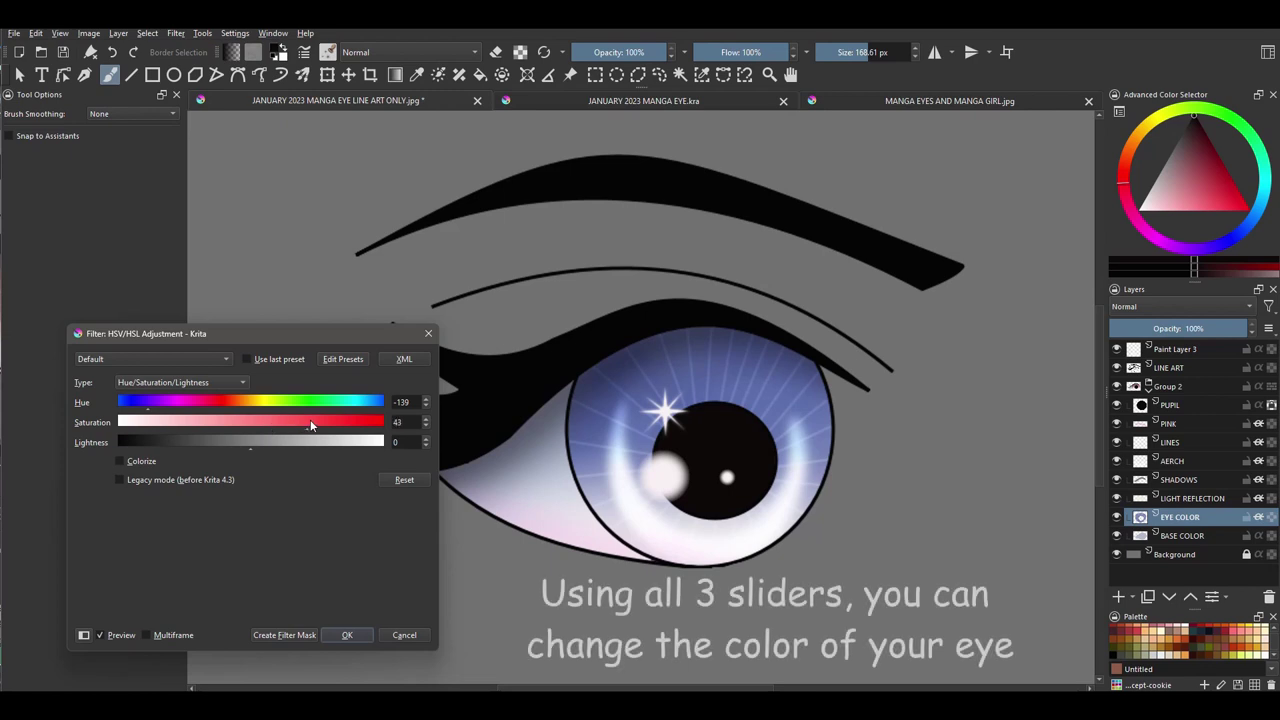
pyautogui.moveTo(248, 446); pyautogui.dragTo(187, 450)
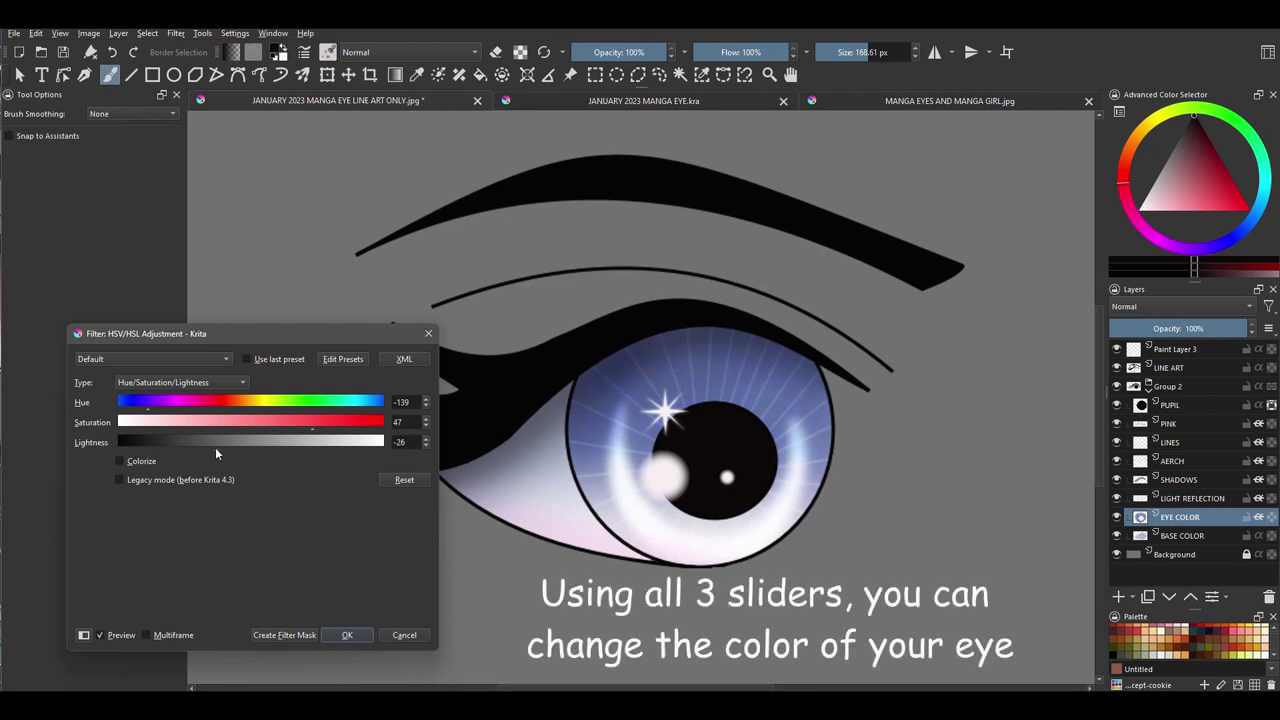
pyautogui.click(352, 635)
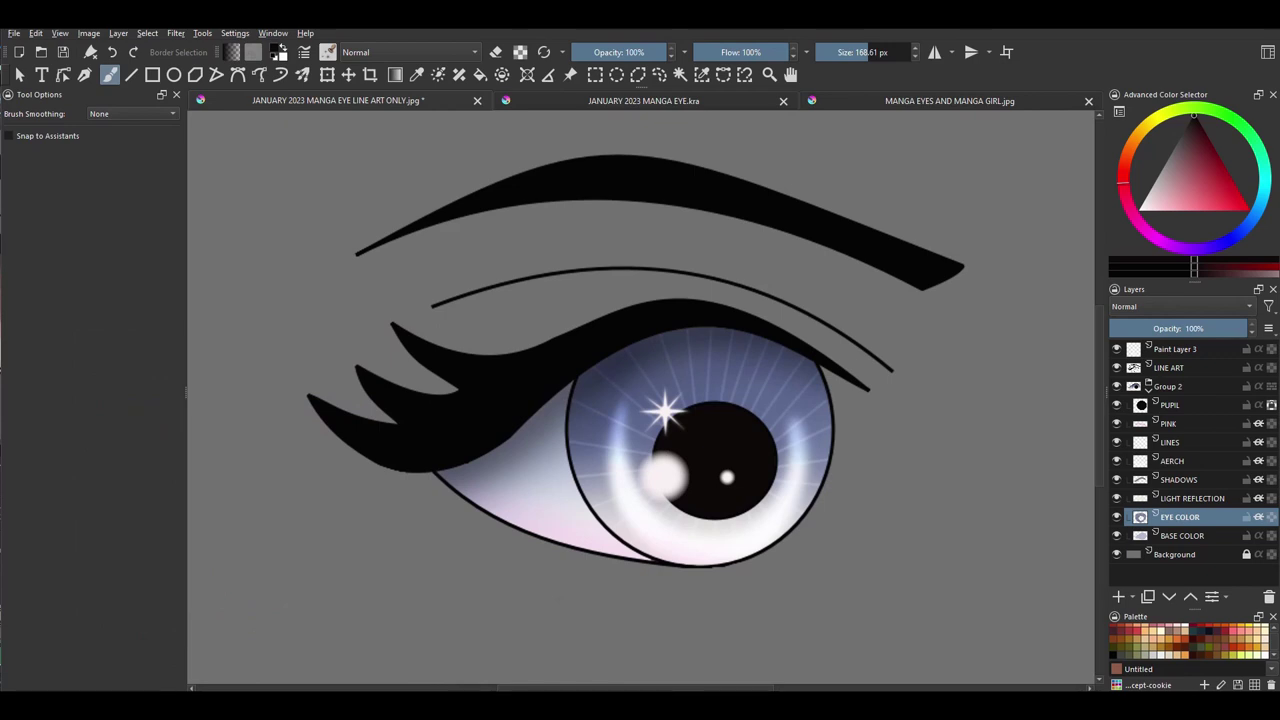